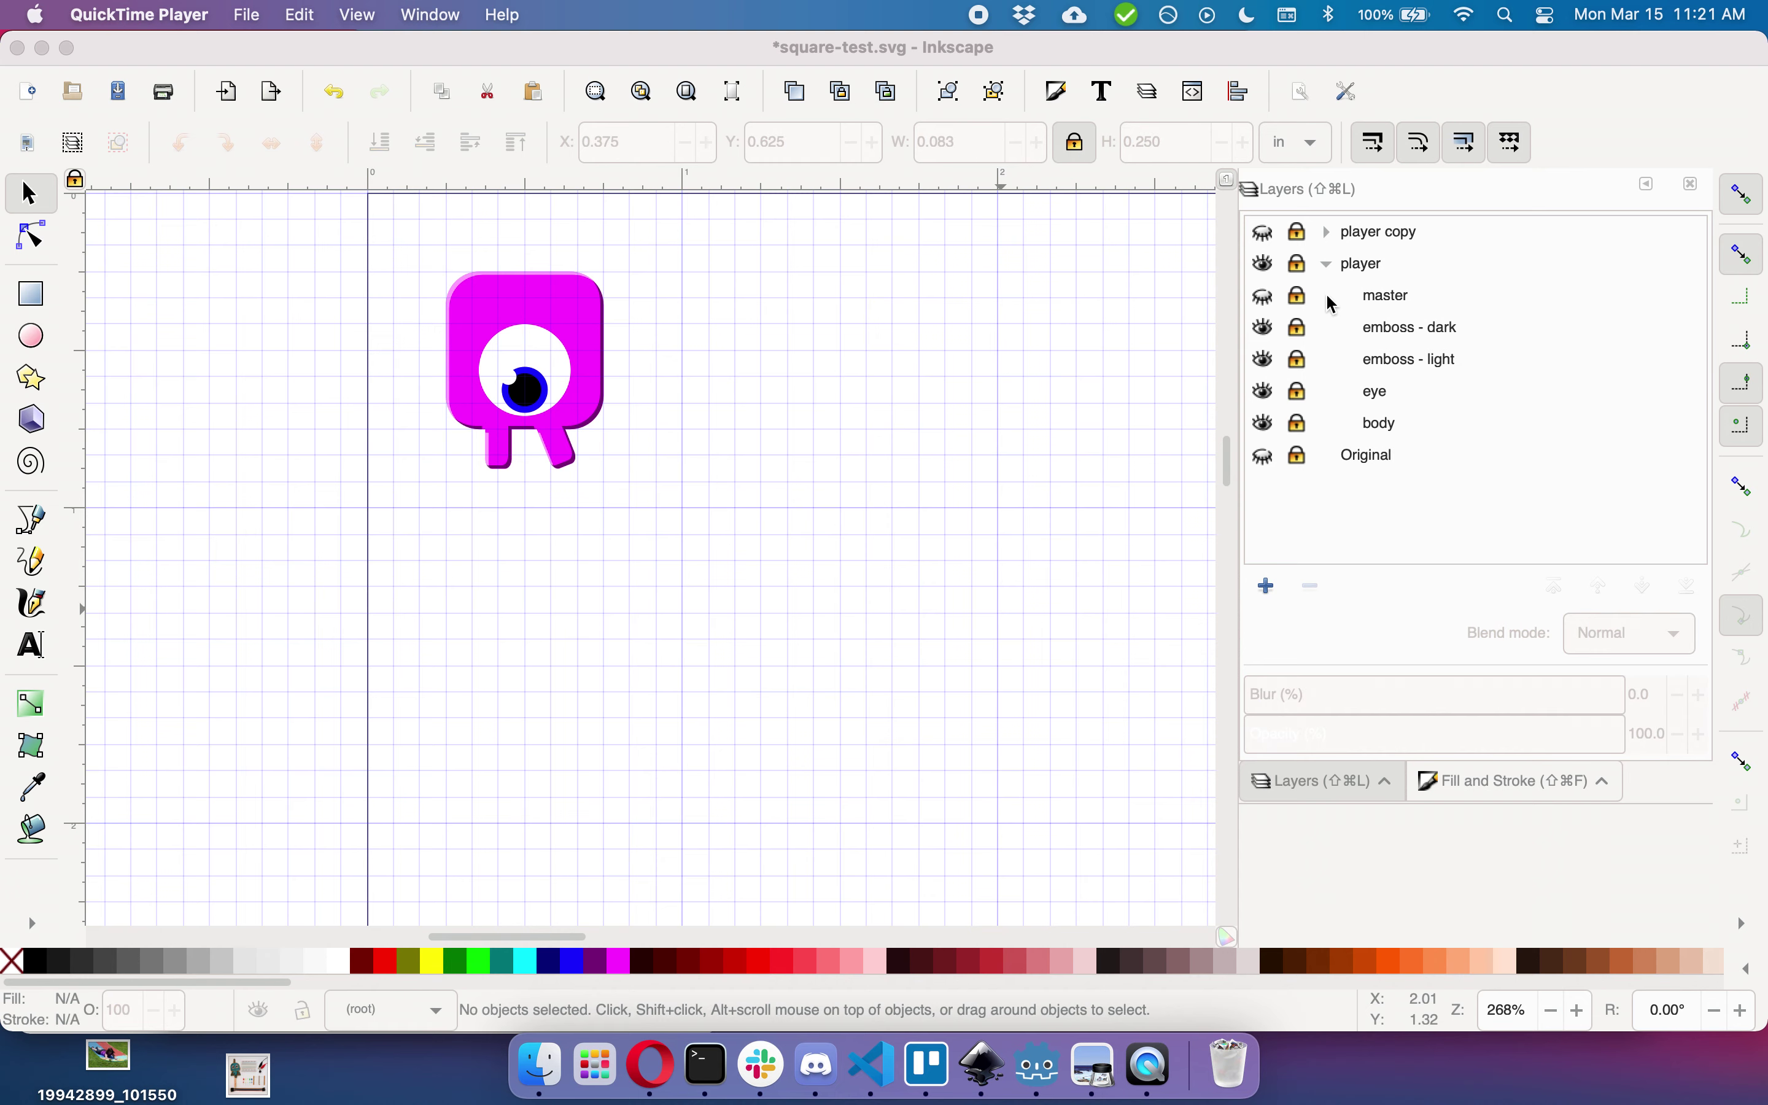
Step: Show the master layer and unlock the master and player layers
left_click(1267, 303)
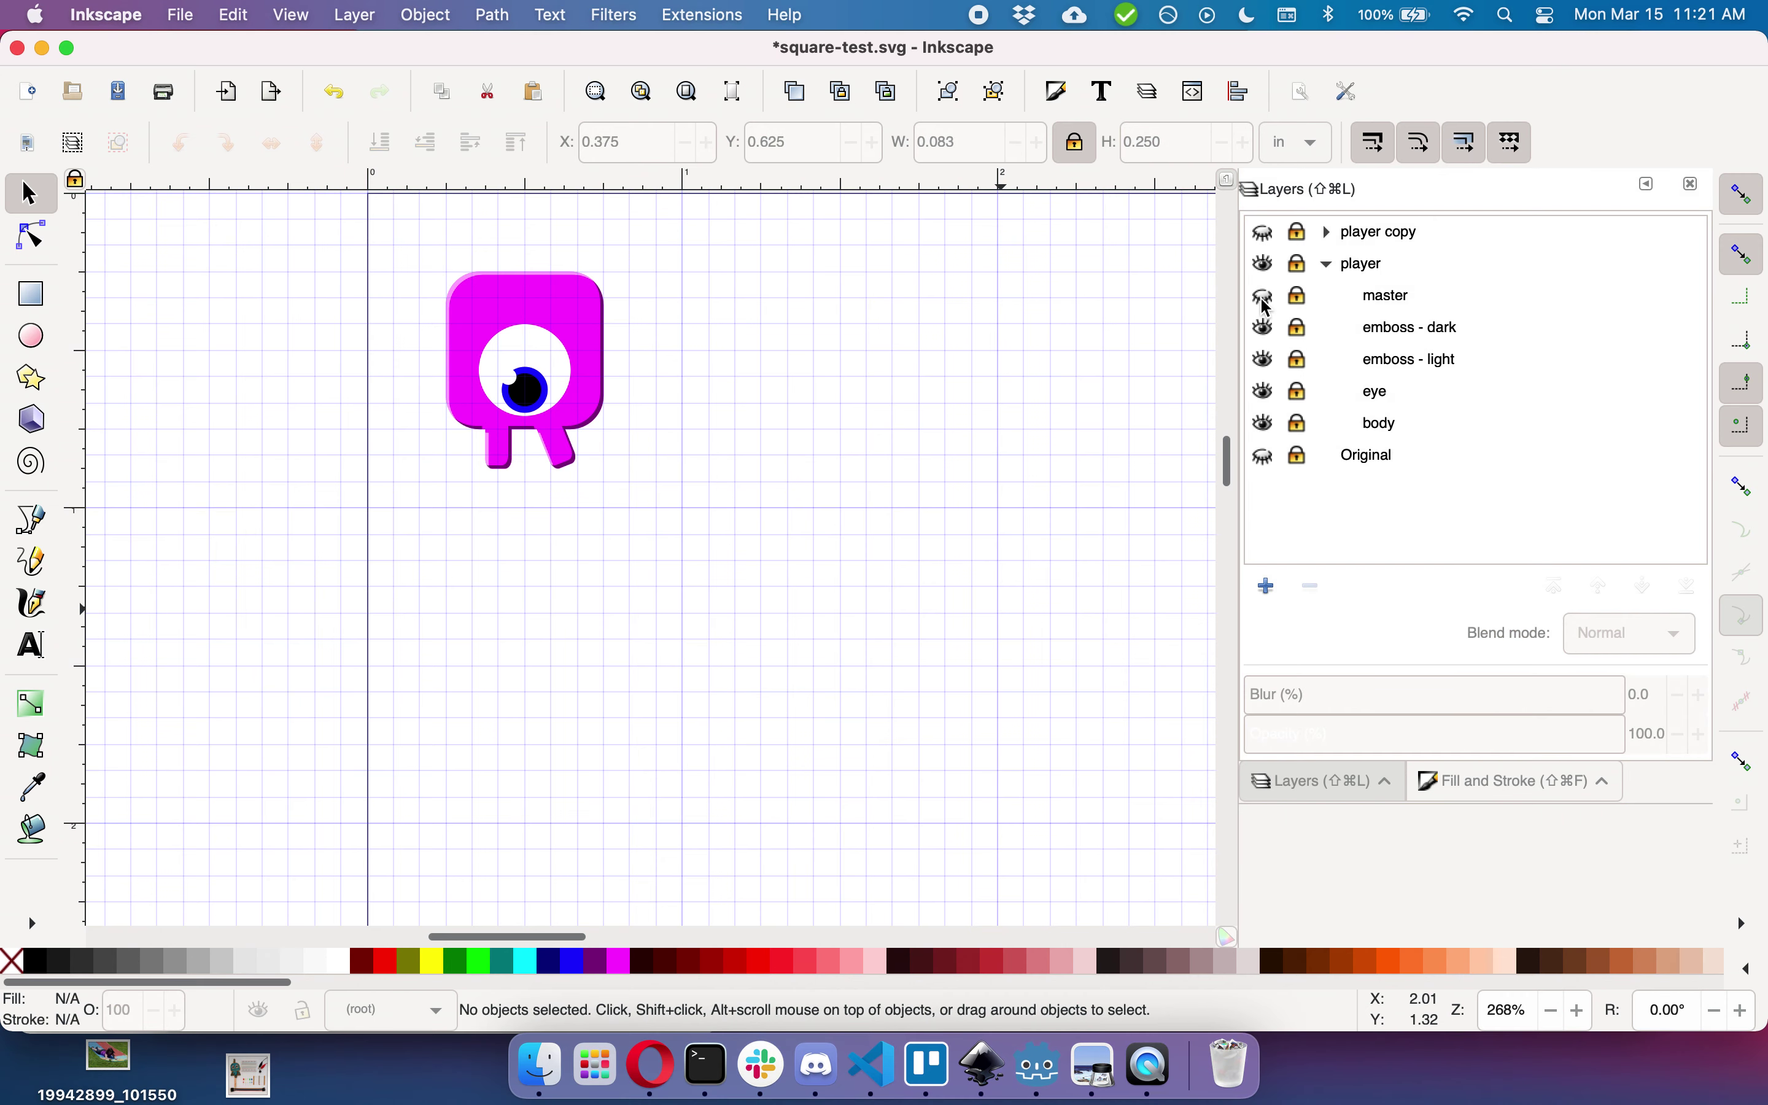
left_click(1268, 299)
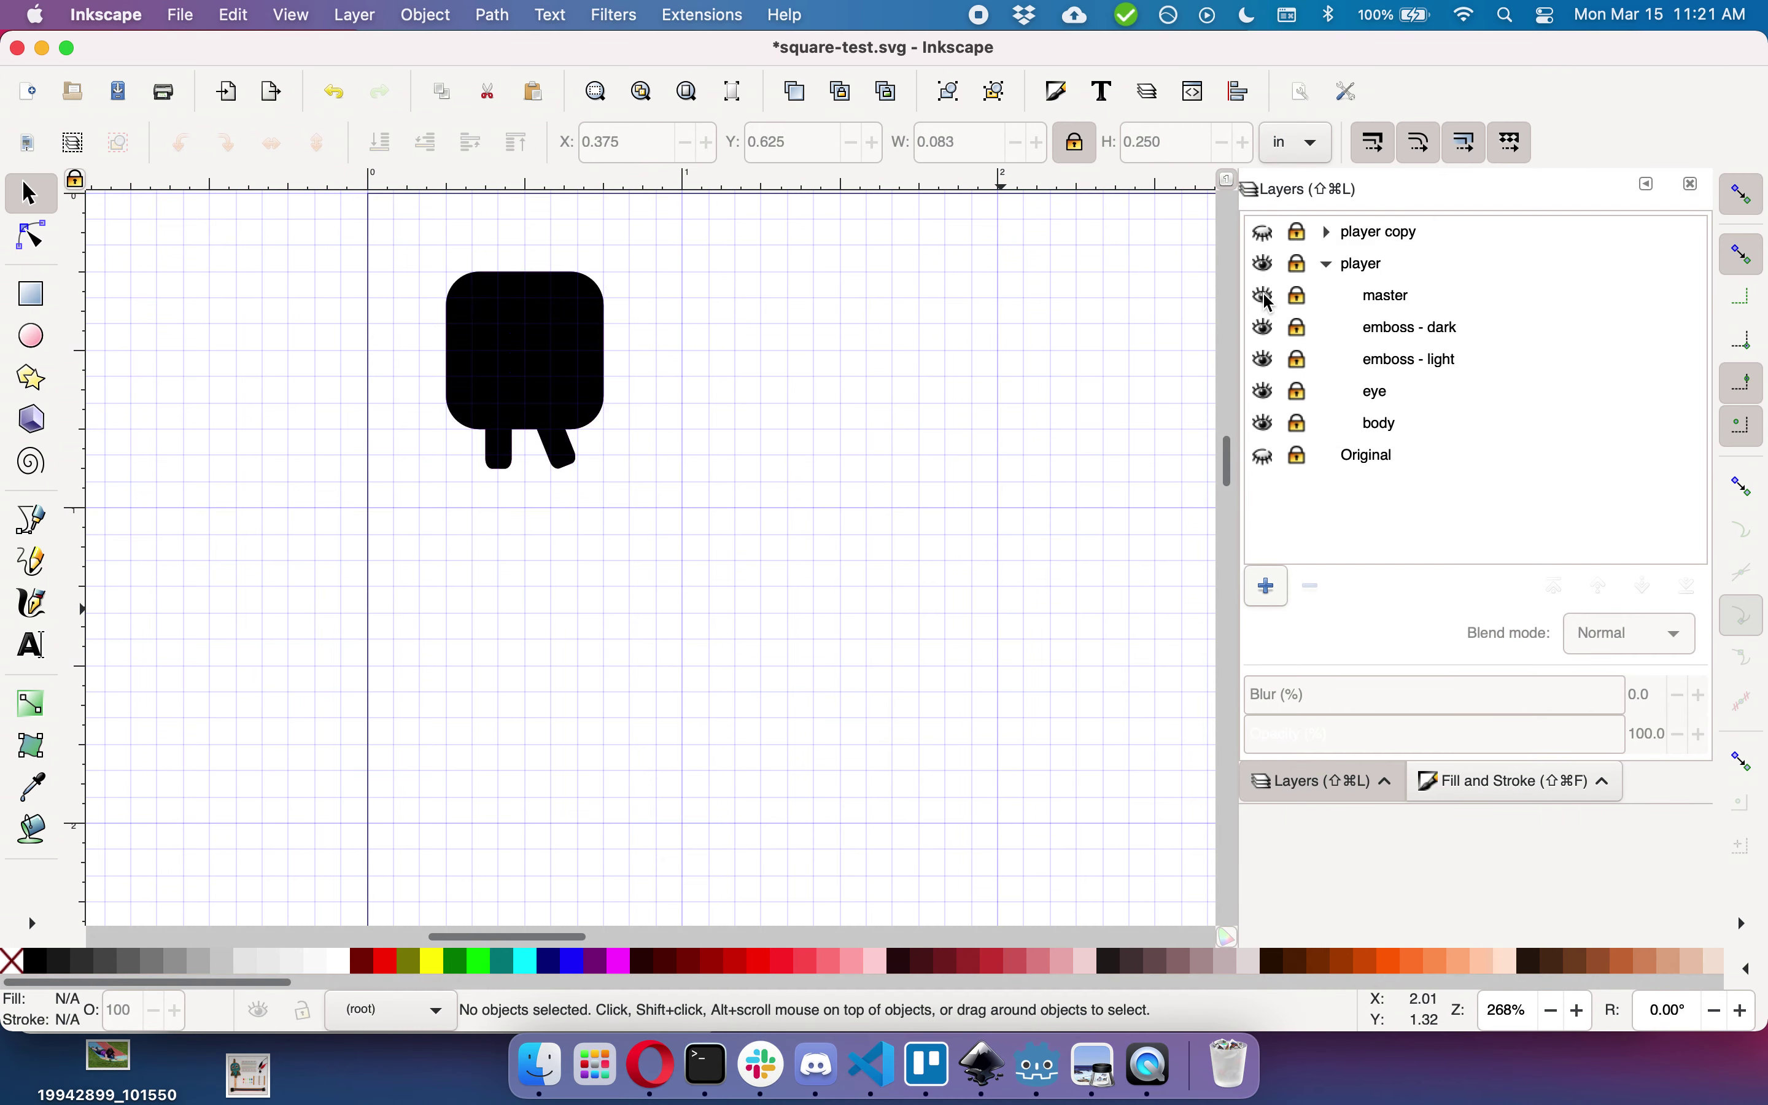
left_click(1297, 295)
Step: Try rotating the right leg, cancel so it stays upright, then hide master again
left_click(560, 453)
left_click(565, 456)
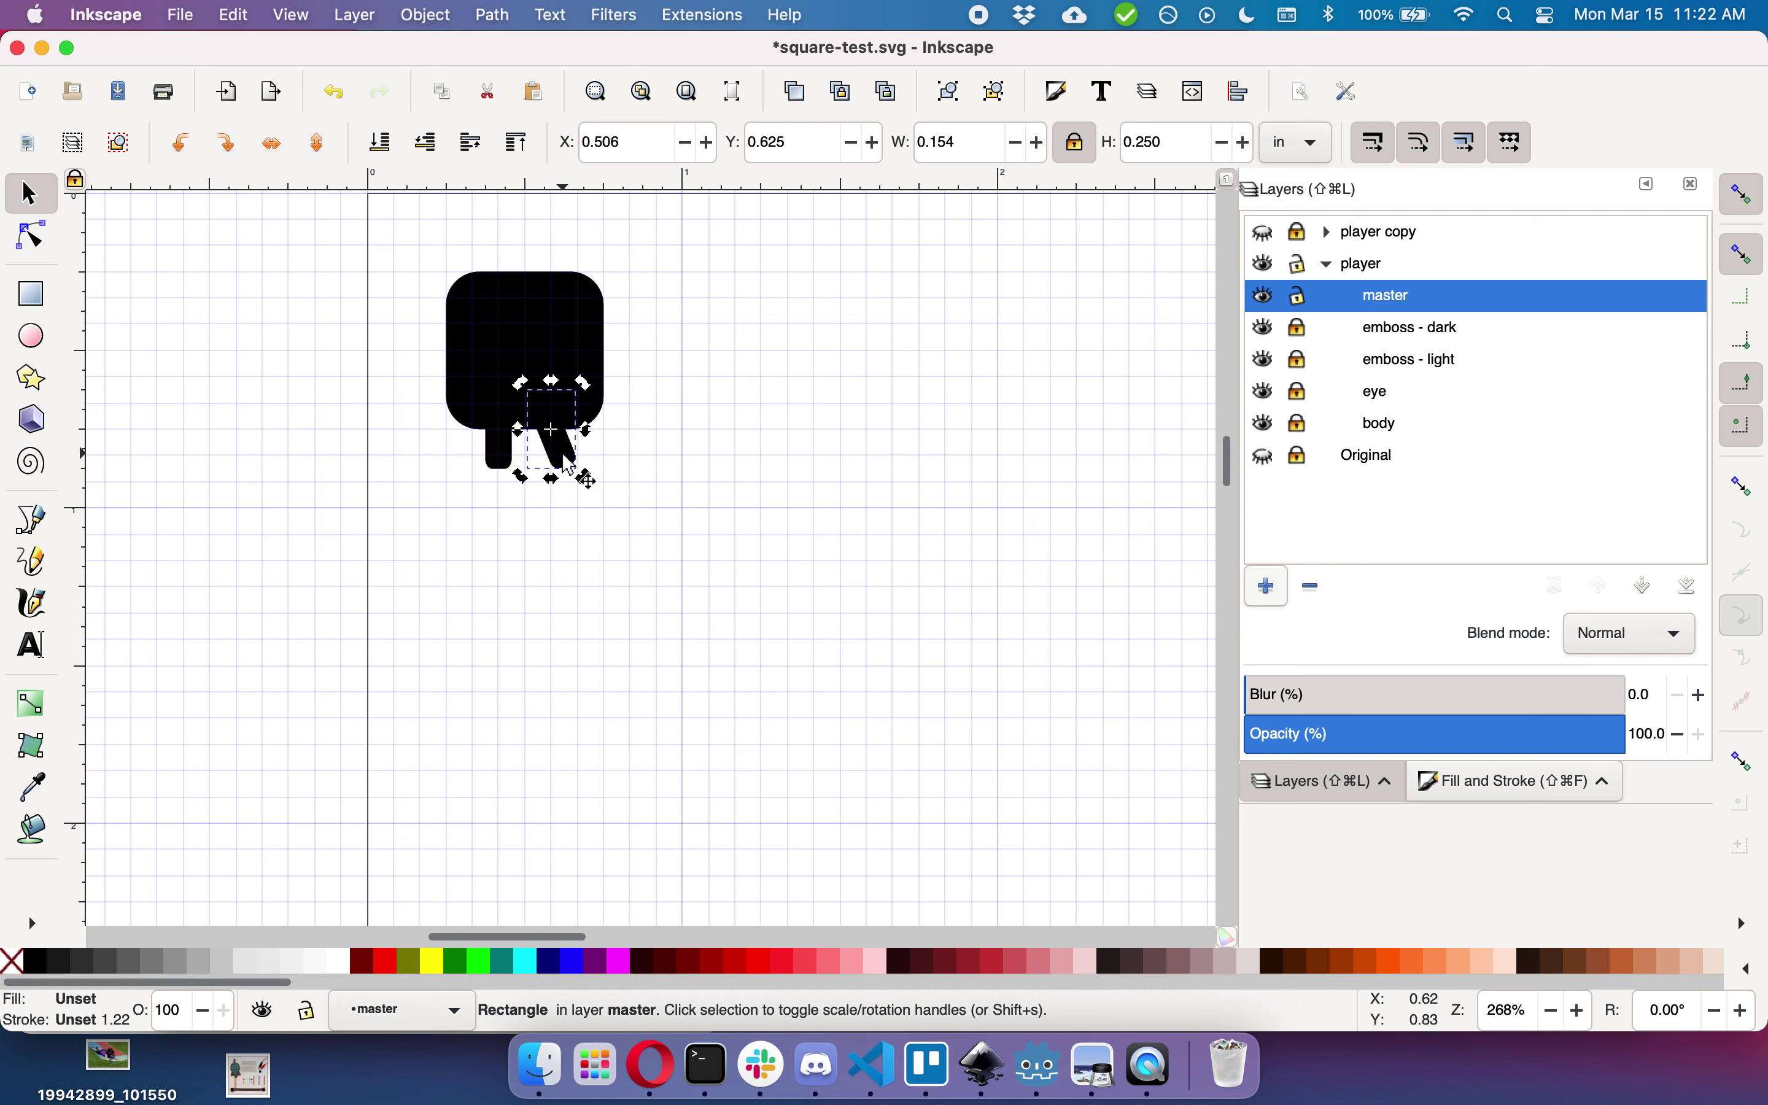
left_click_drag(586, 484, 564, 486)
key("Escape")
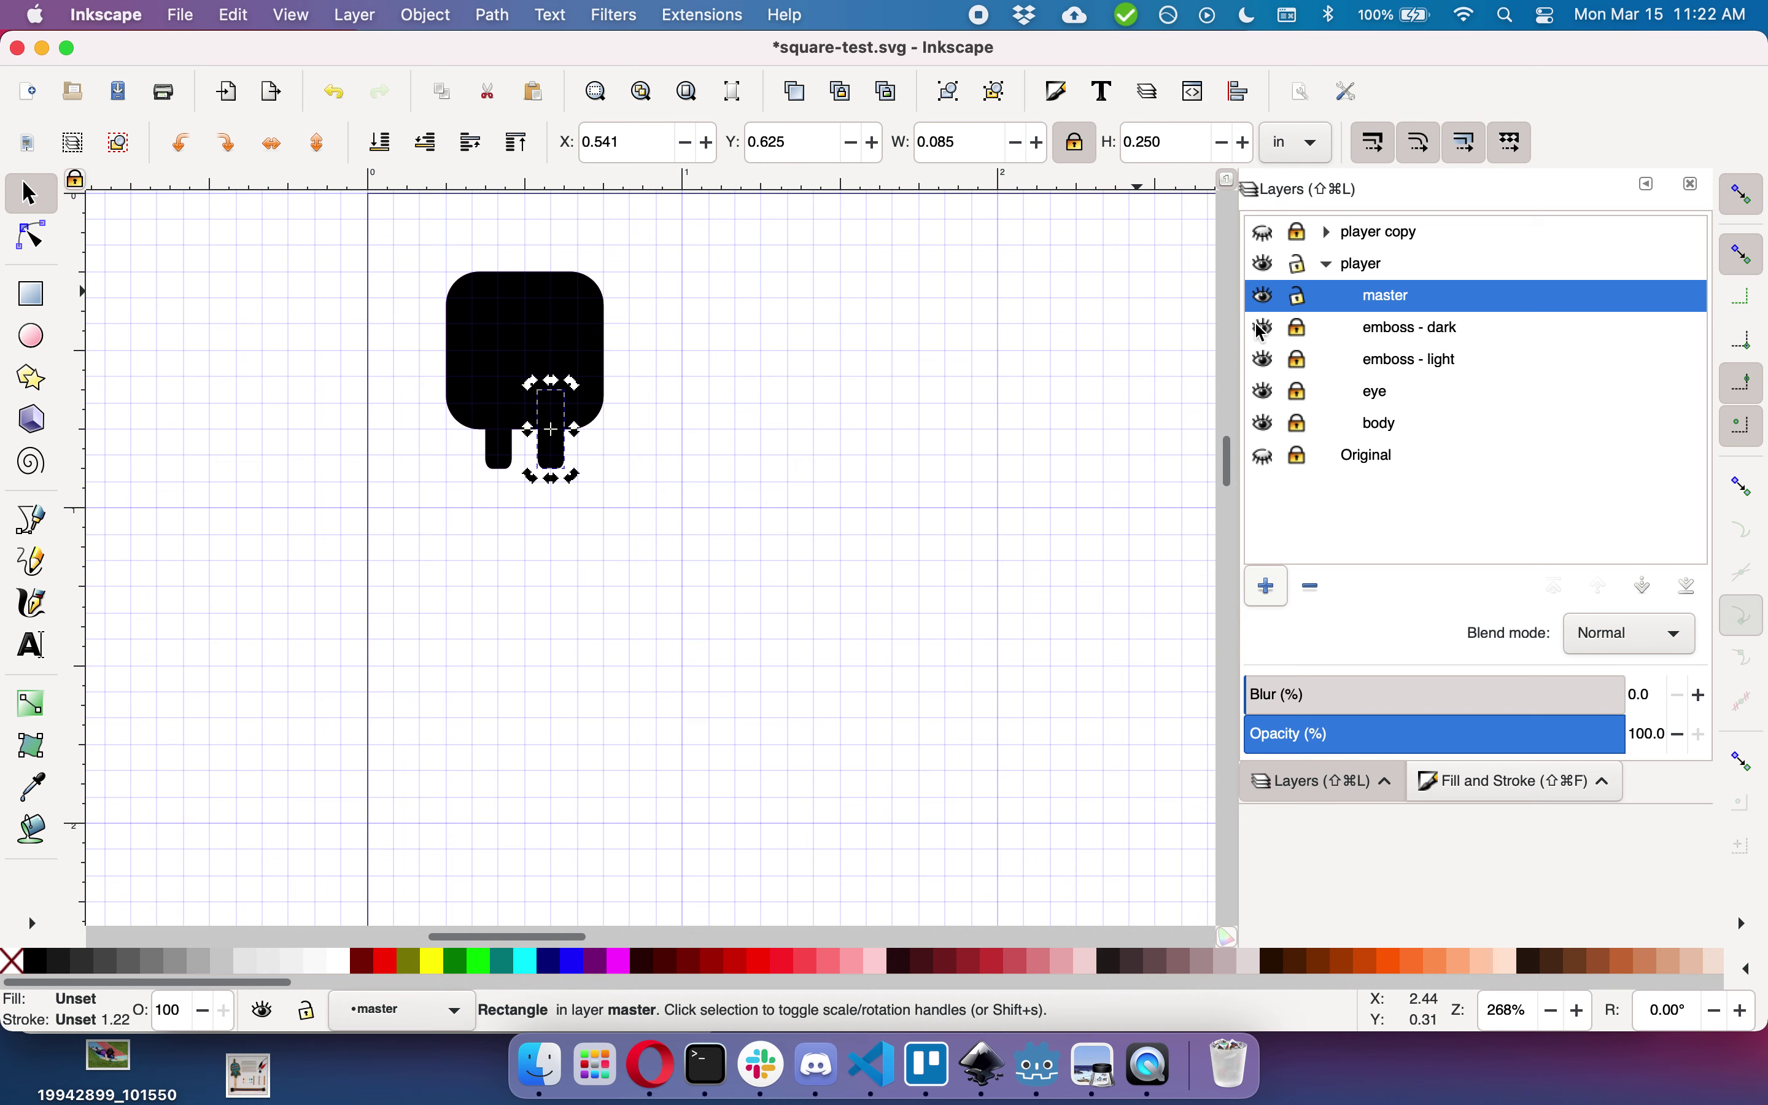
left_click(1266, 299)
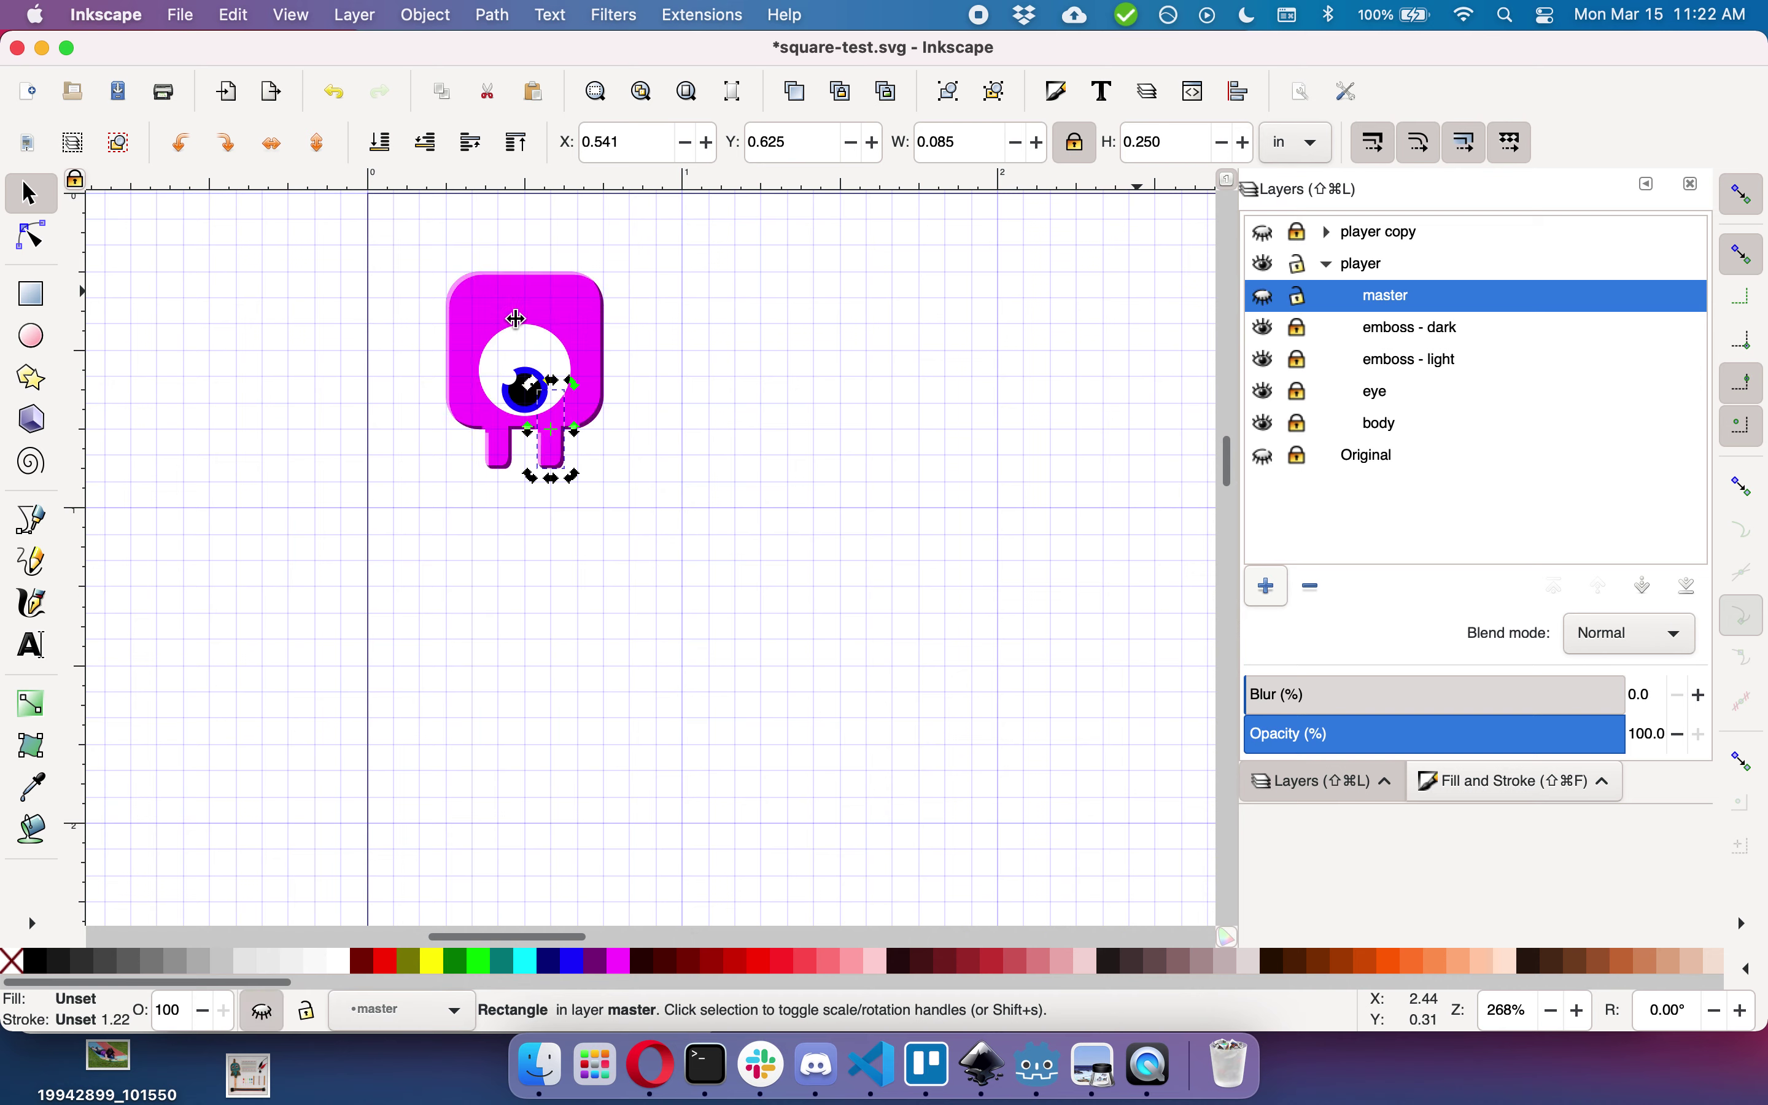
left_click(670, 479)
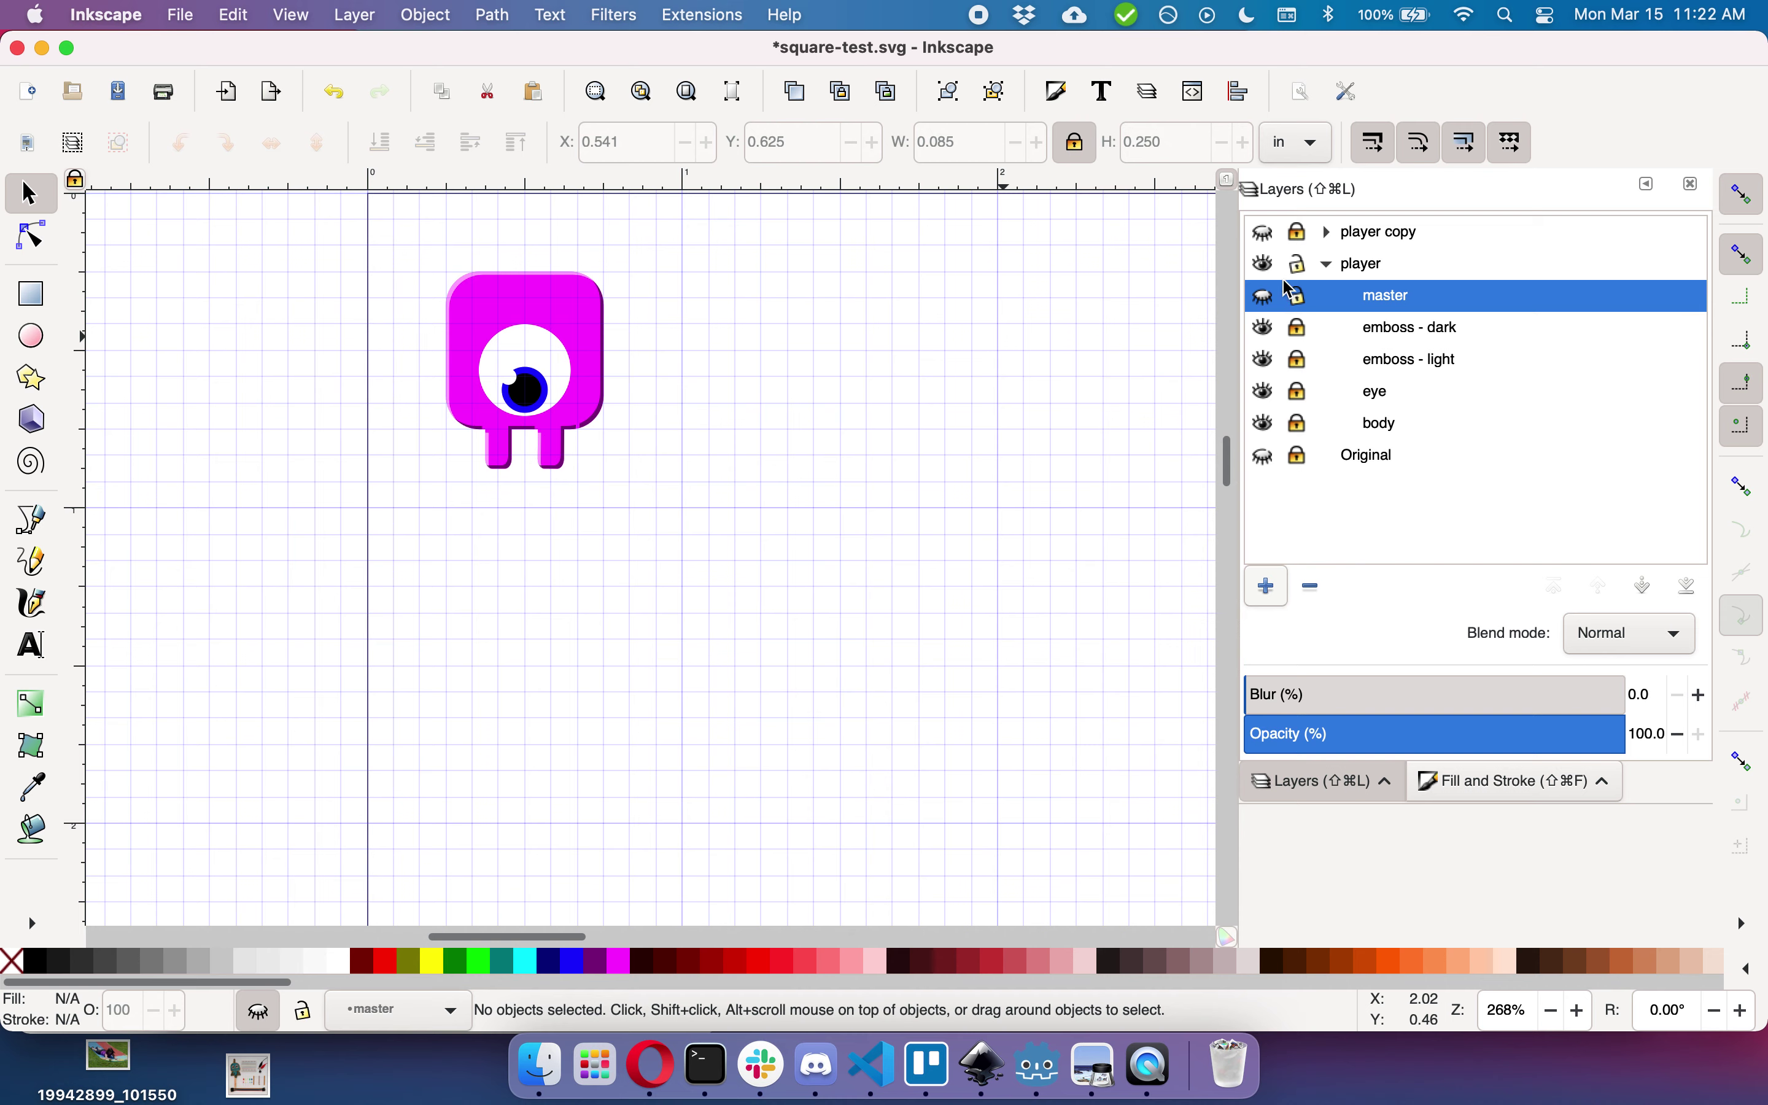
Step: Hide, lock and collapse the player layer
left_click(1266, 265)
left_click(1299, 265)
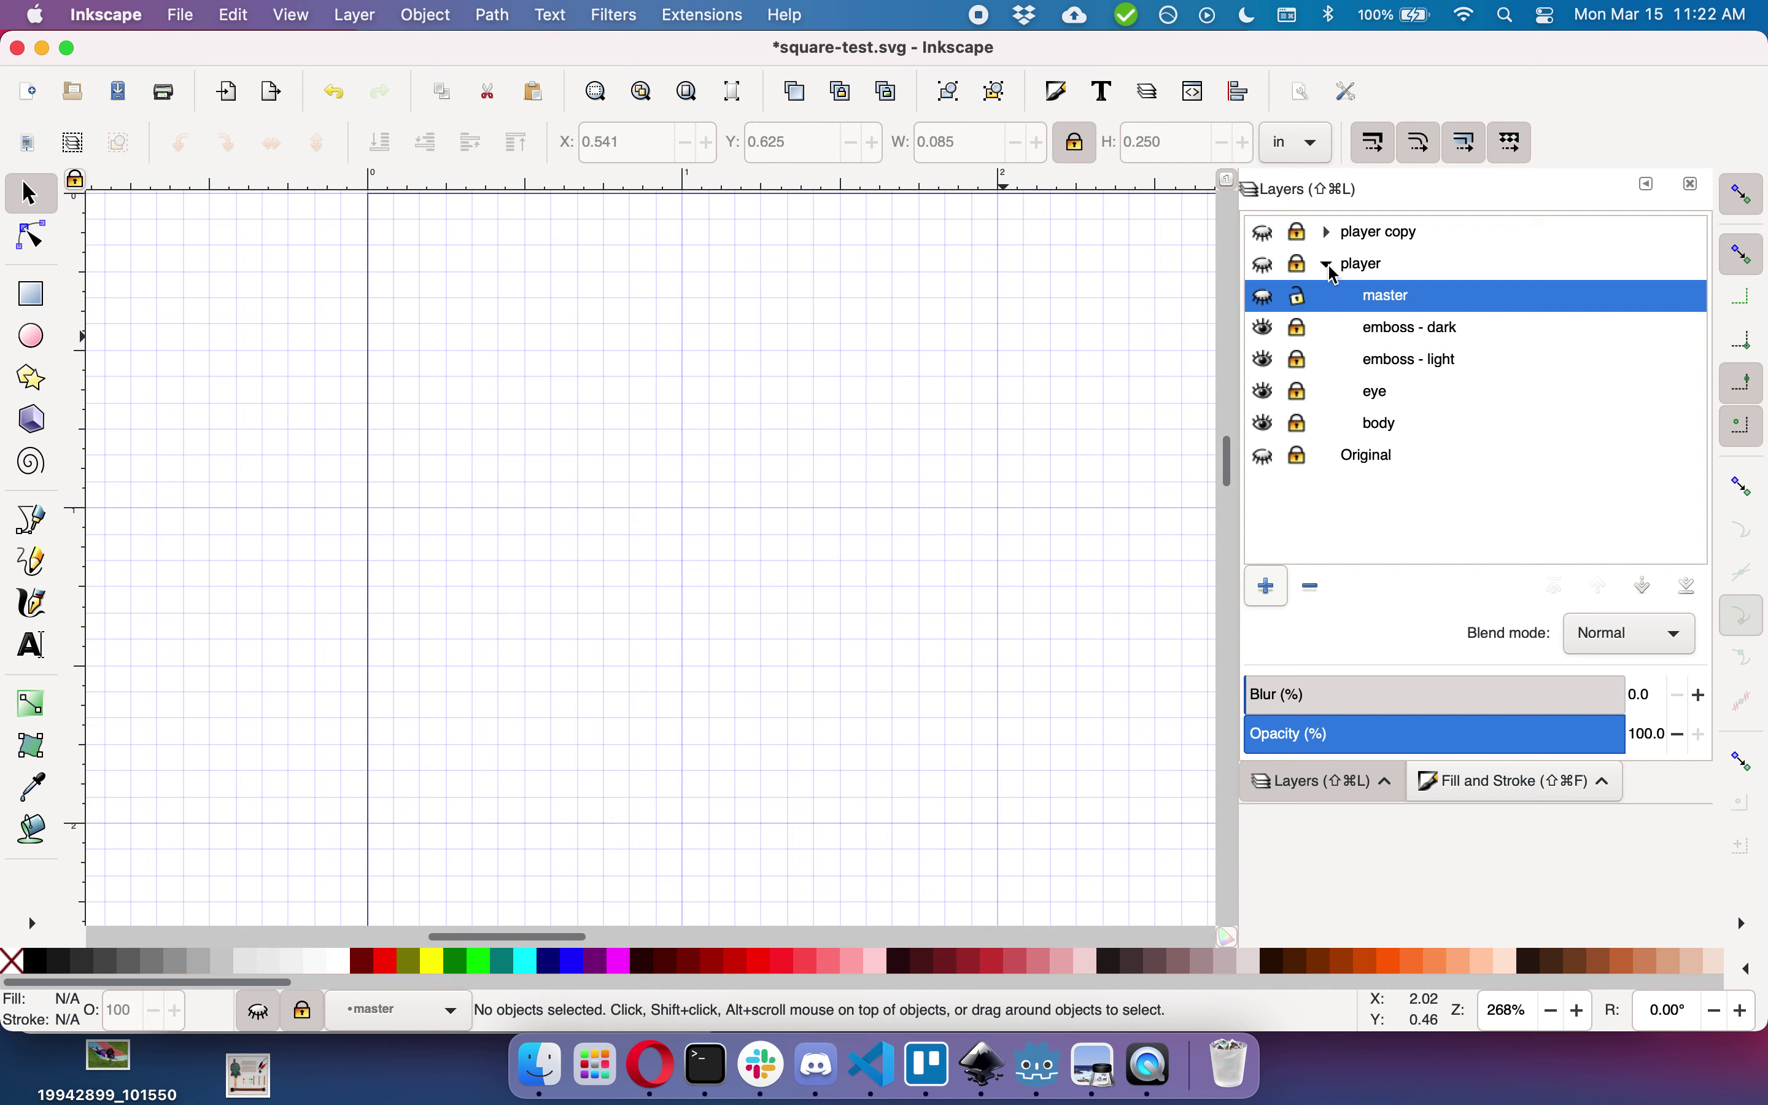
left_click(1328, 265)
Step: Expand player copy, make its master sublayer current, show and unlock it, and select the black rectangle
left_click(1327, 231)
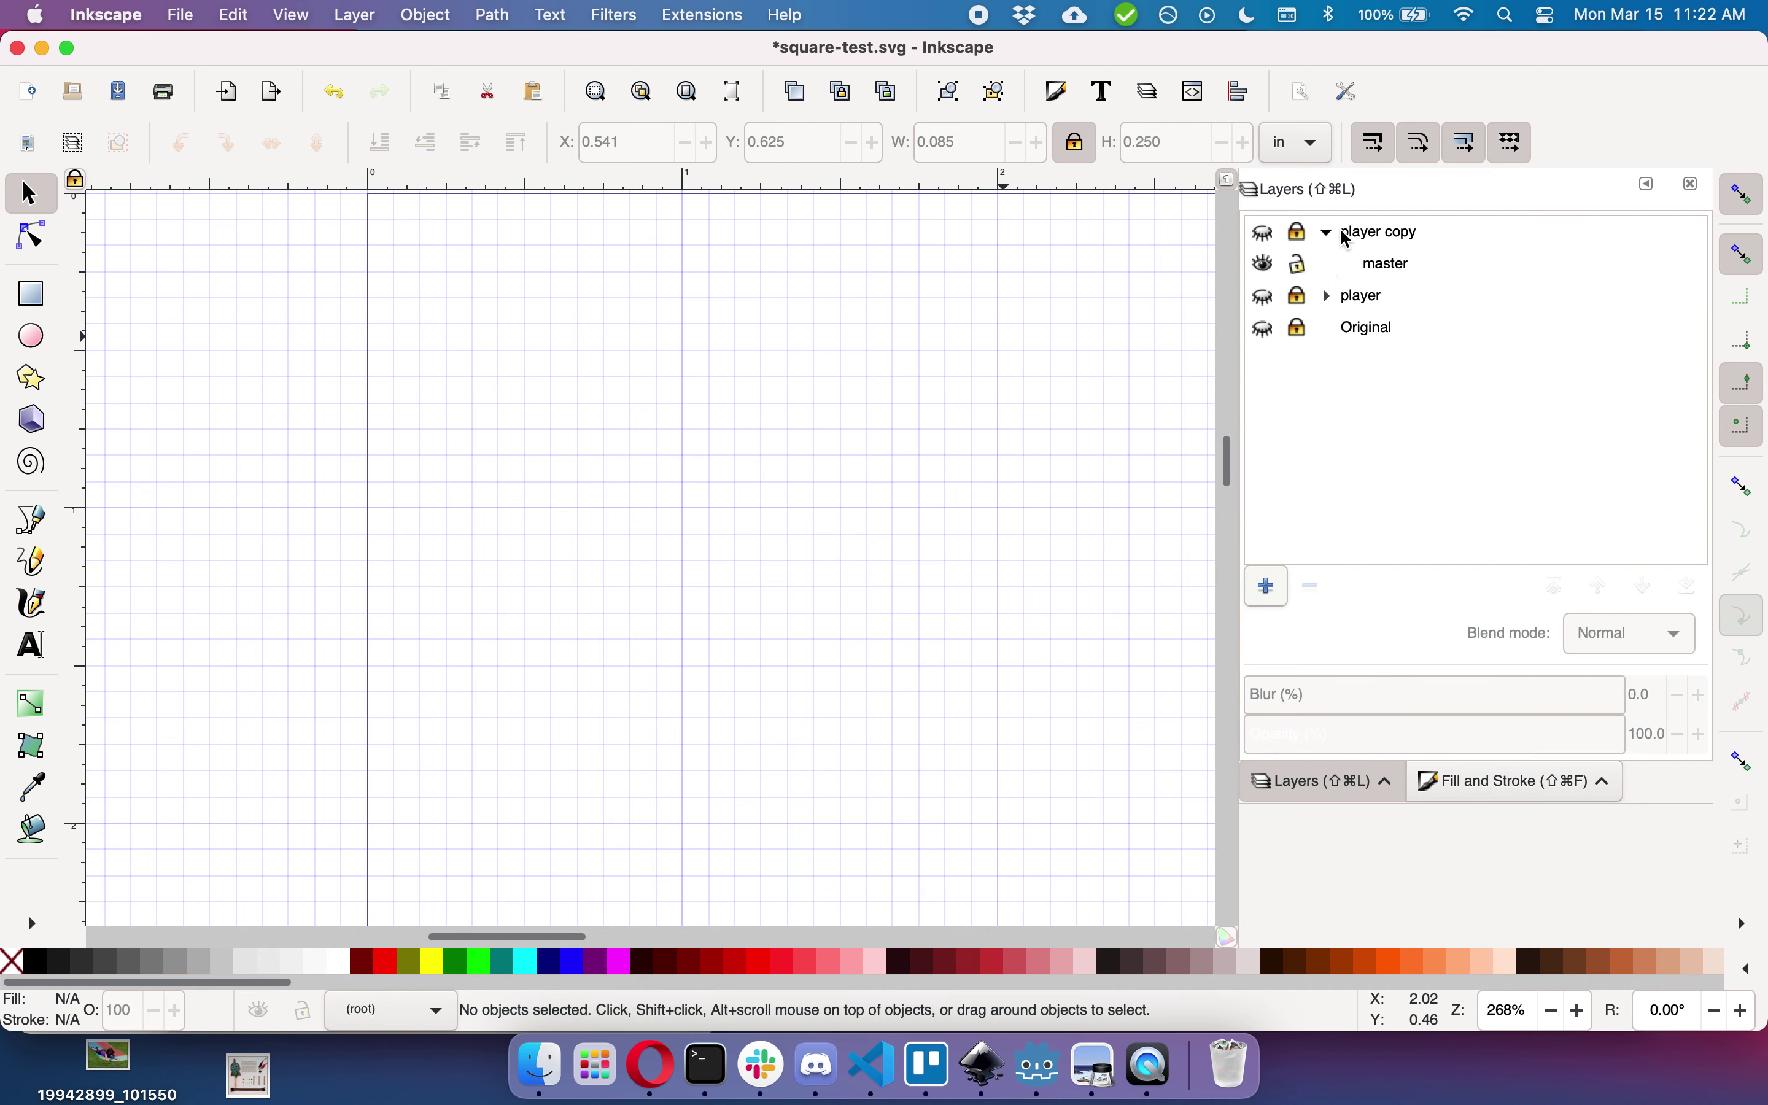
left_click(1378, 272)
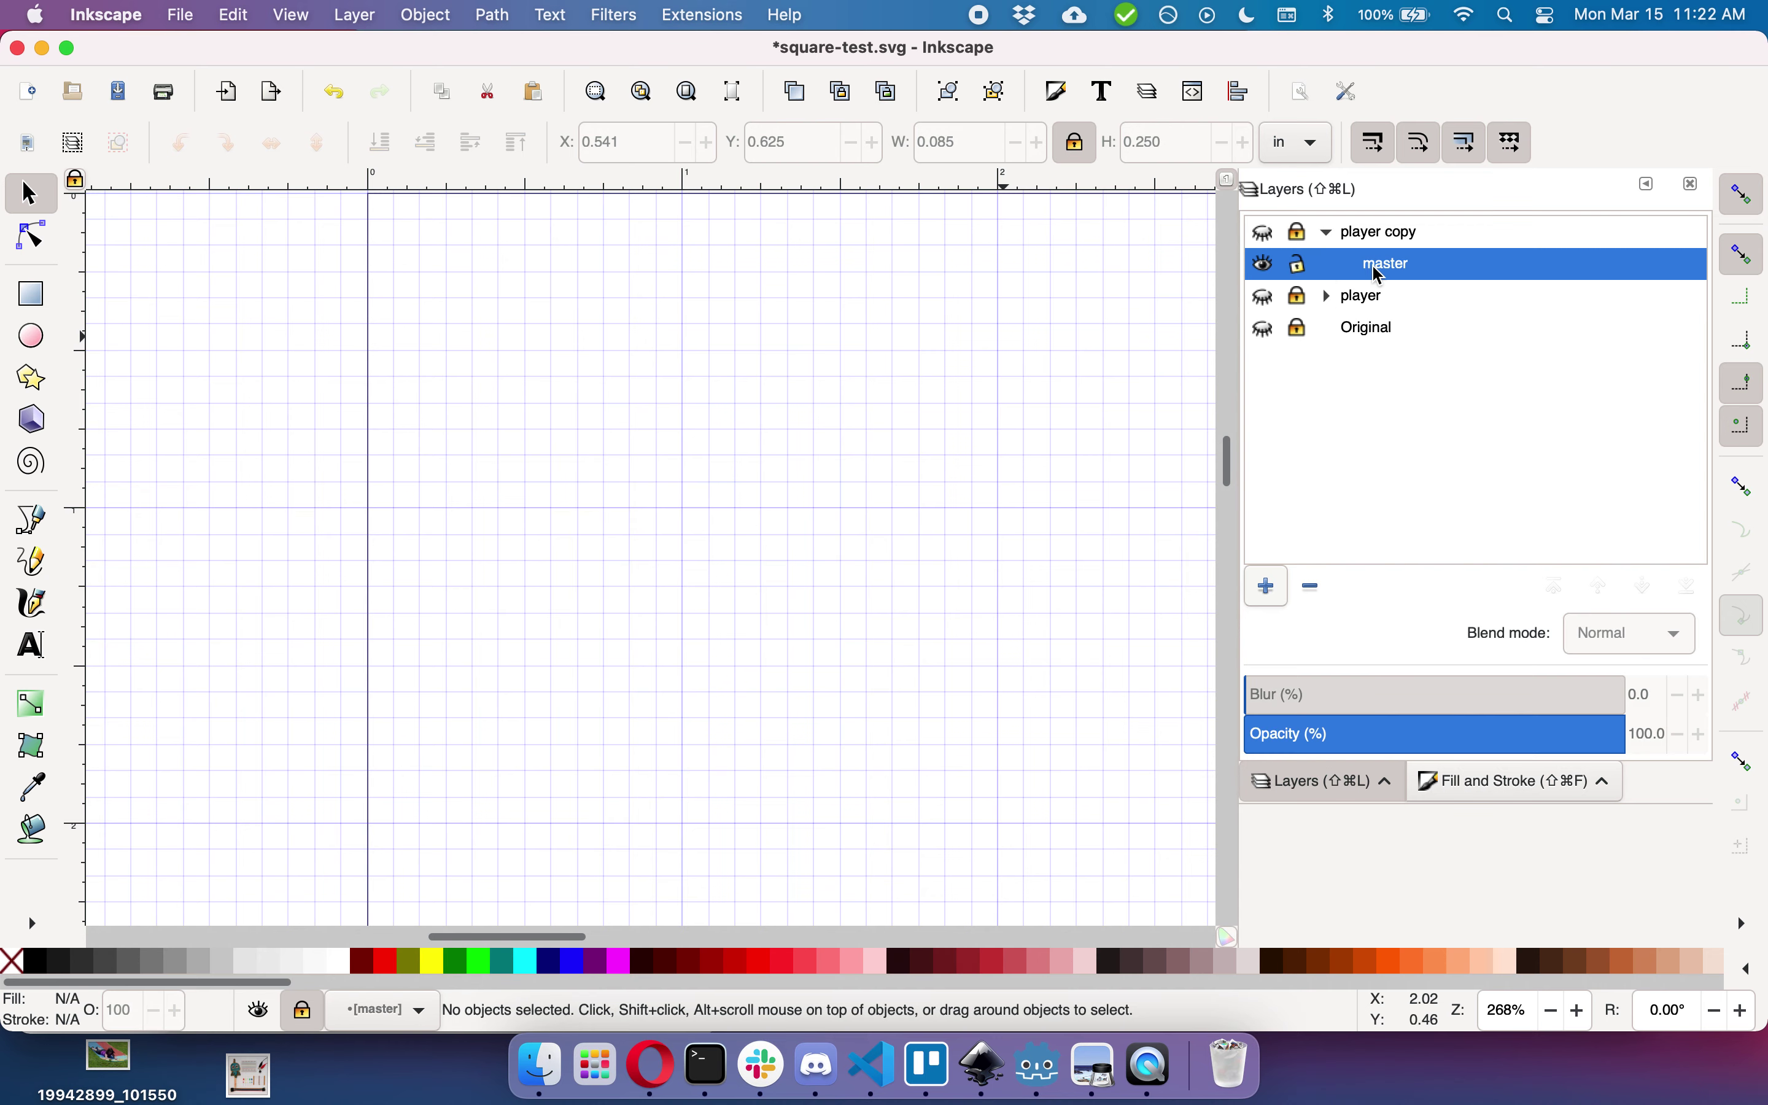
left_click(1266, 233)
left_click(1304, 235)
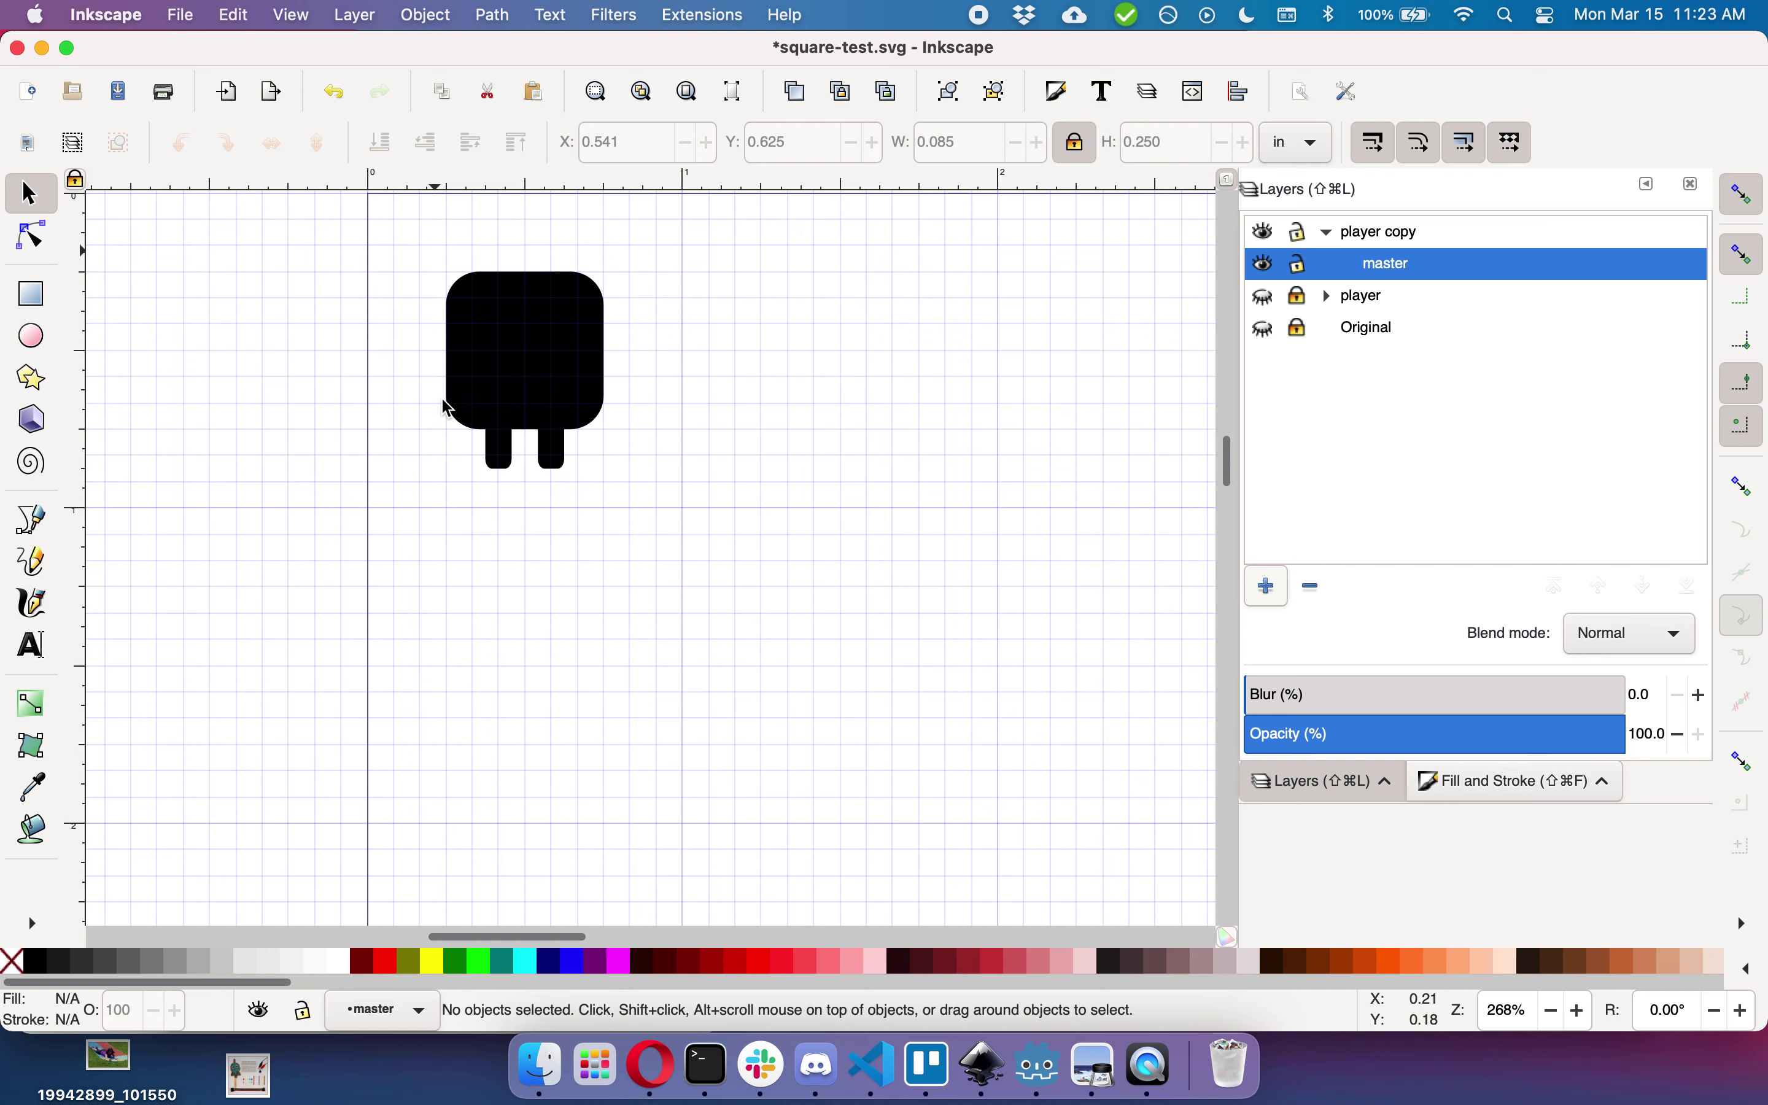
left_click(557, 363)
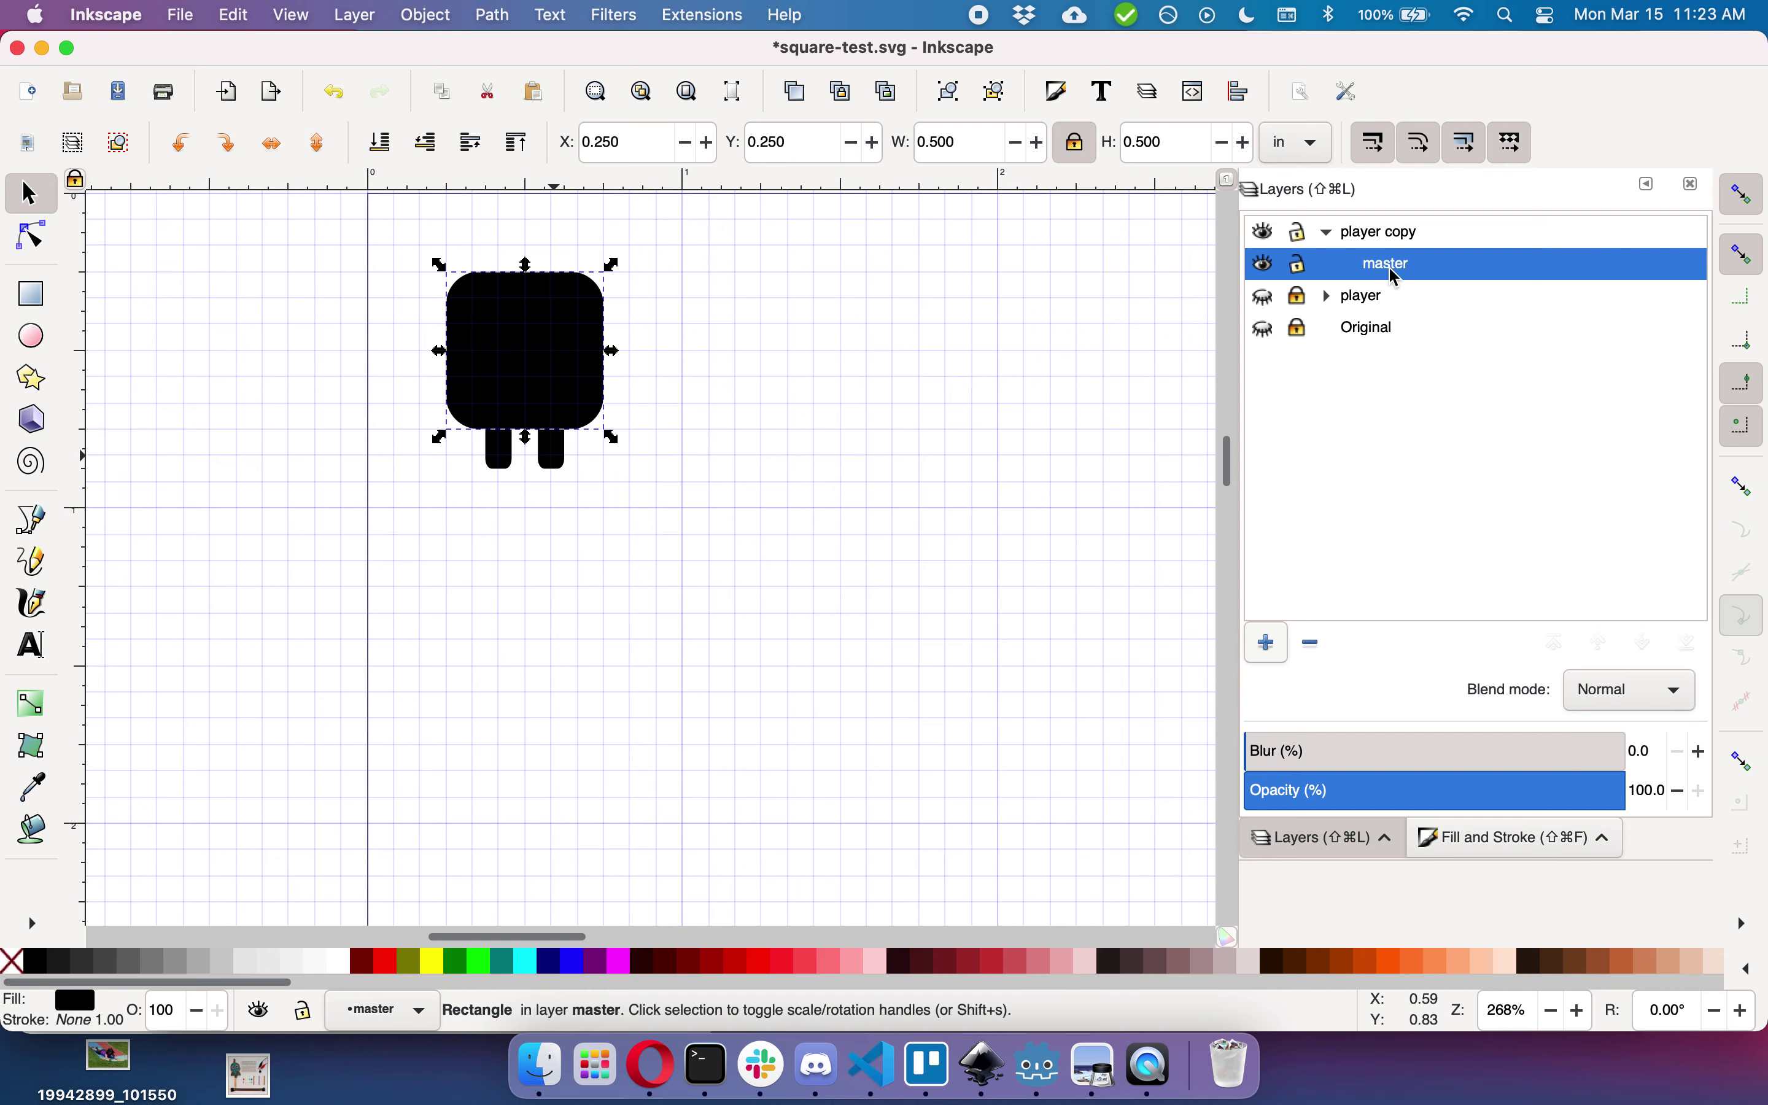
Step: Add a new layer named 'body' inside player copy
left_click(1275, 649)
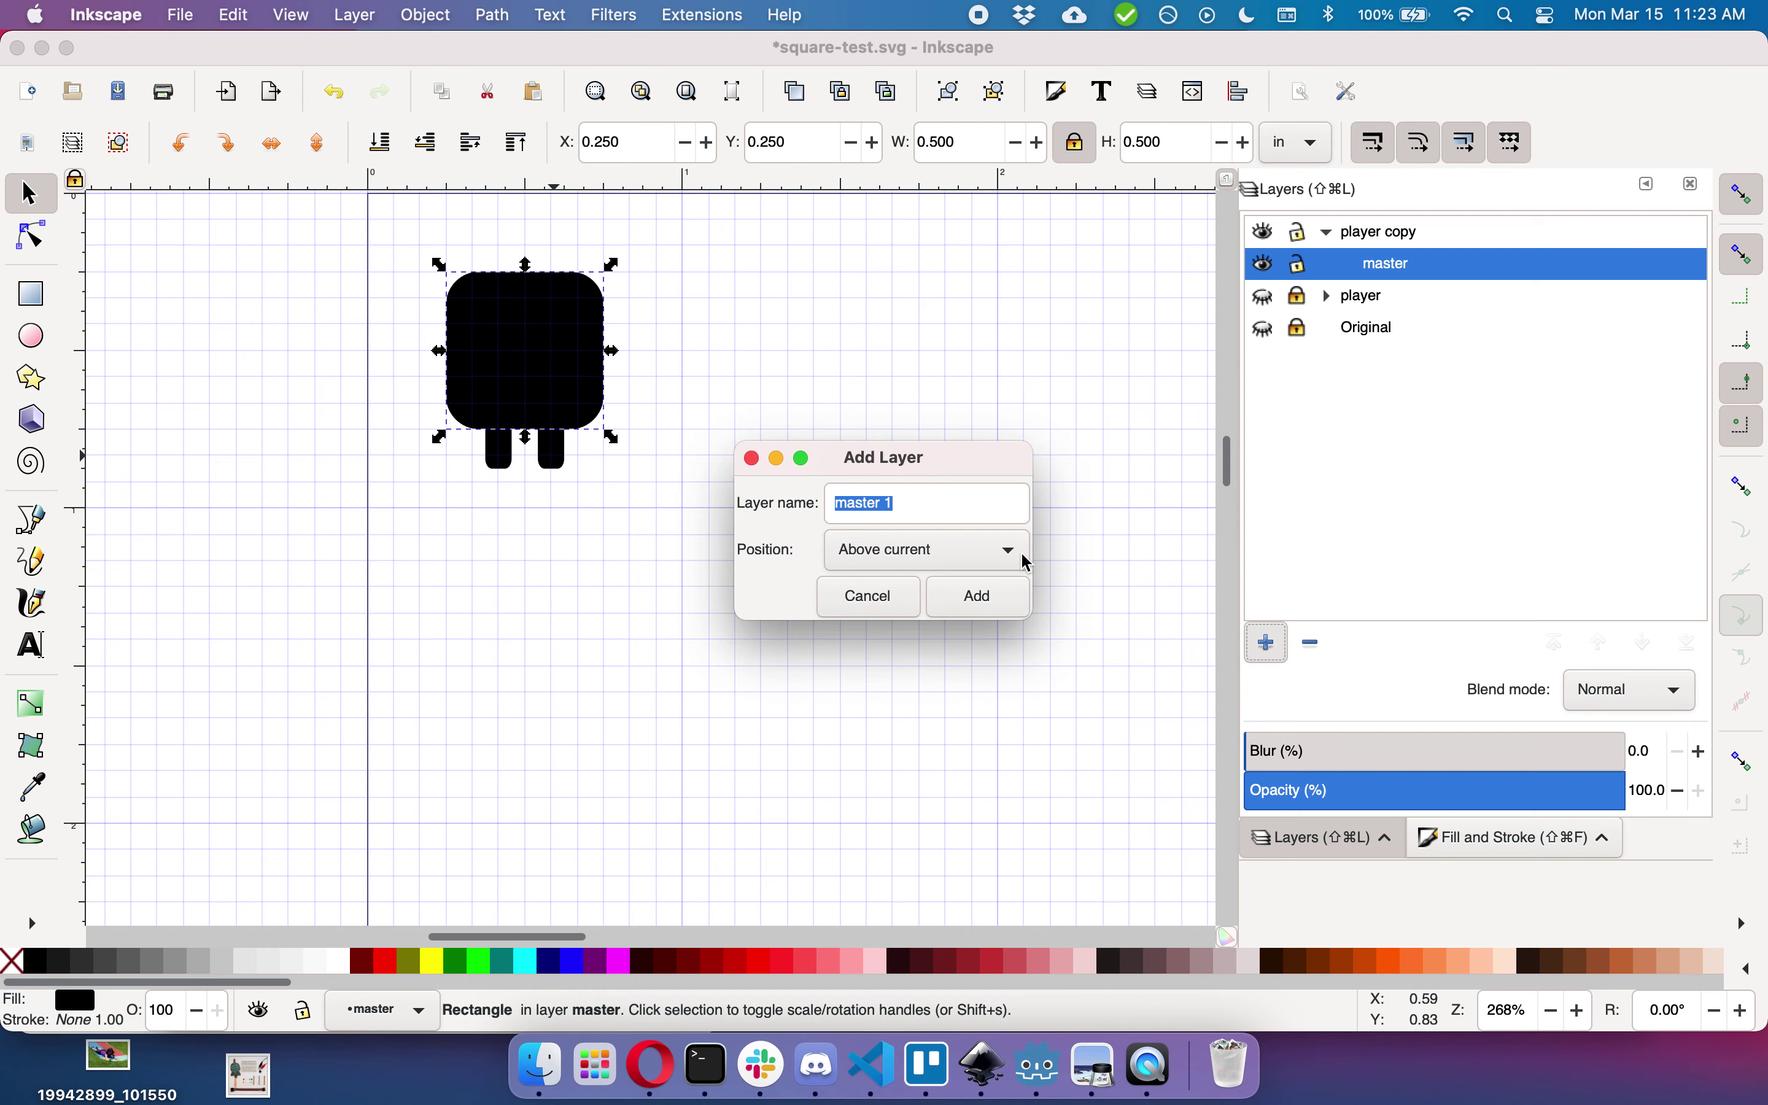
type("b")
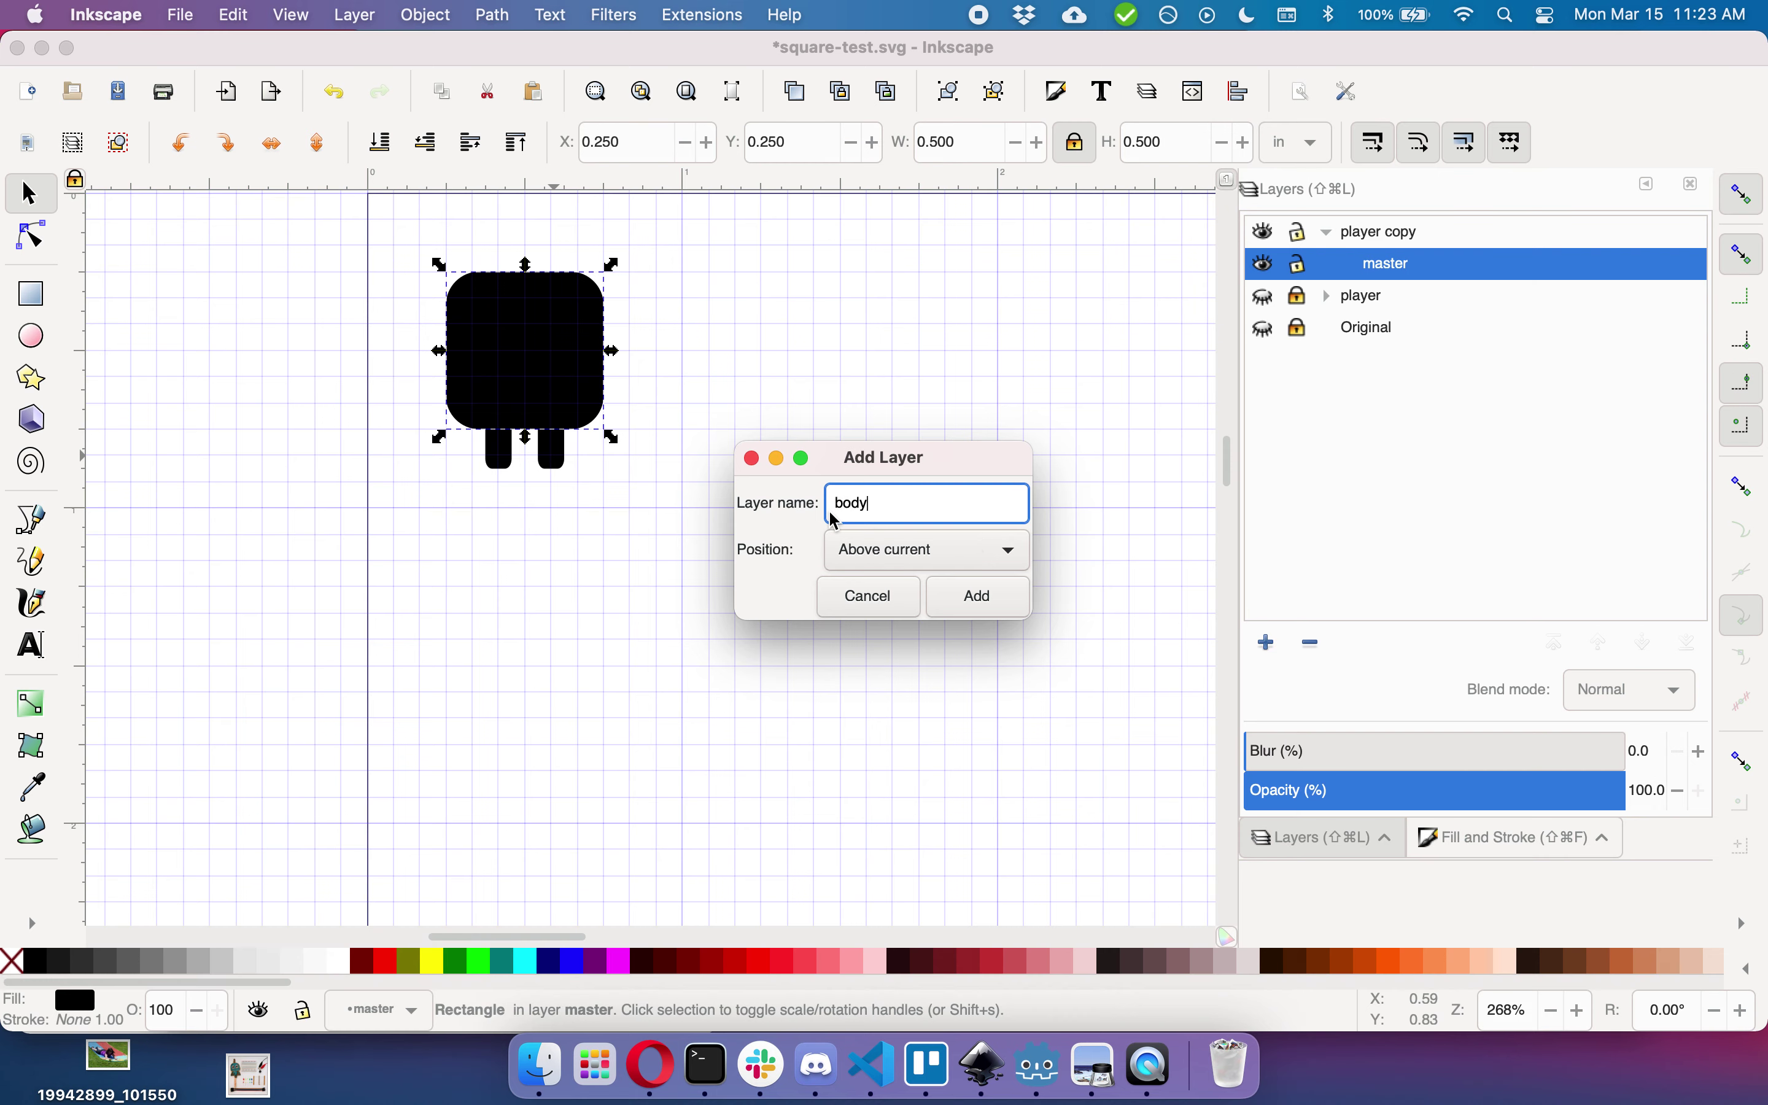
type("ody")
key("Return")
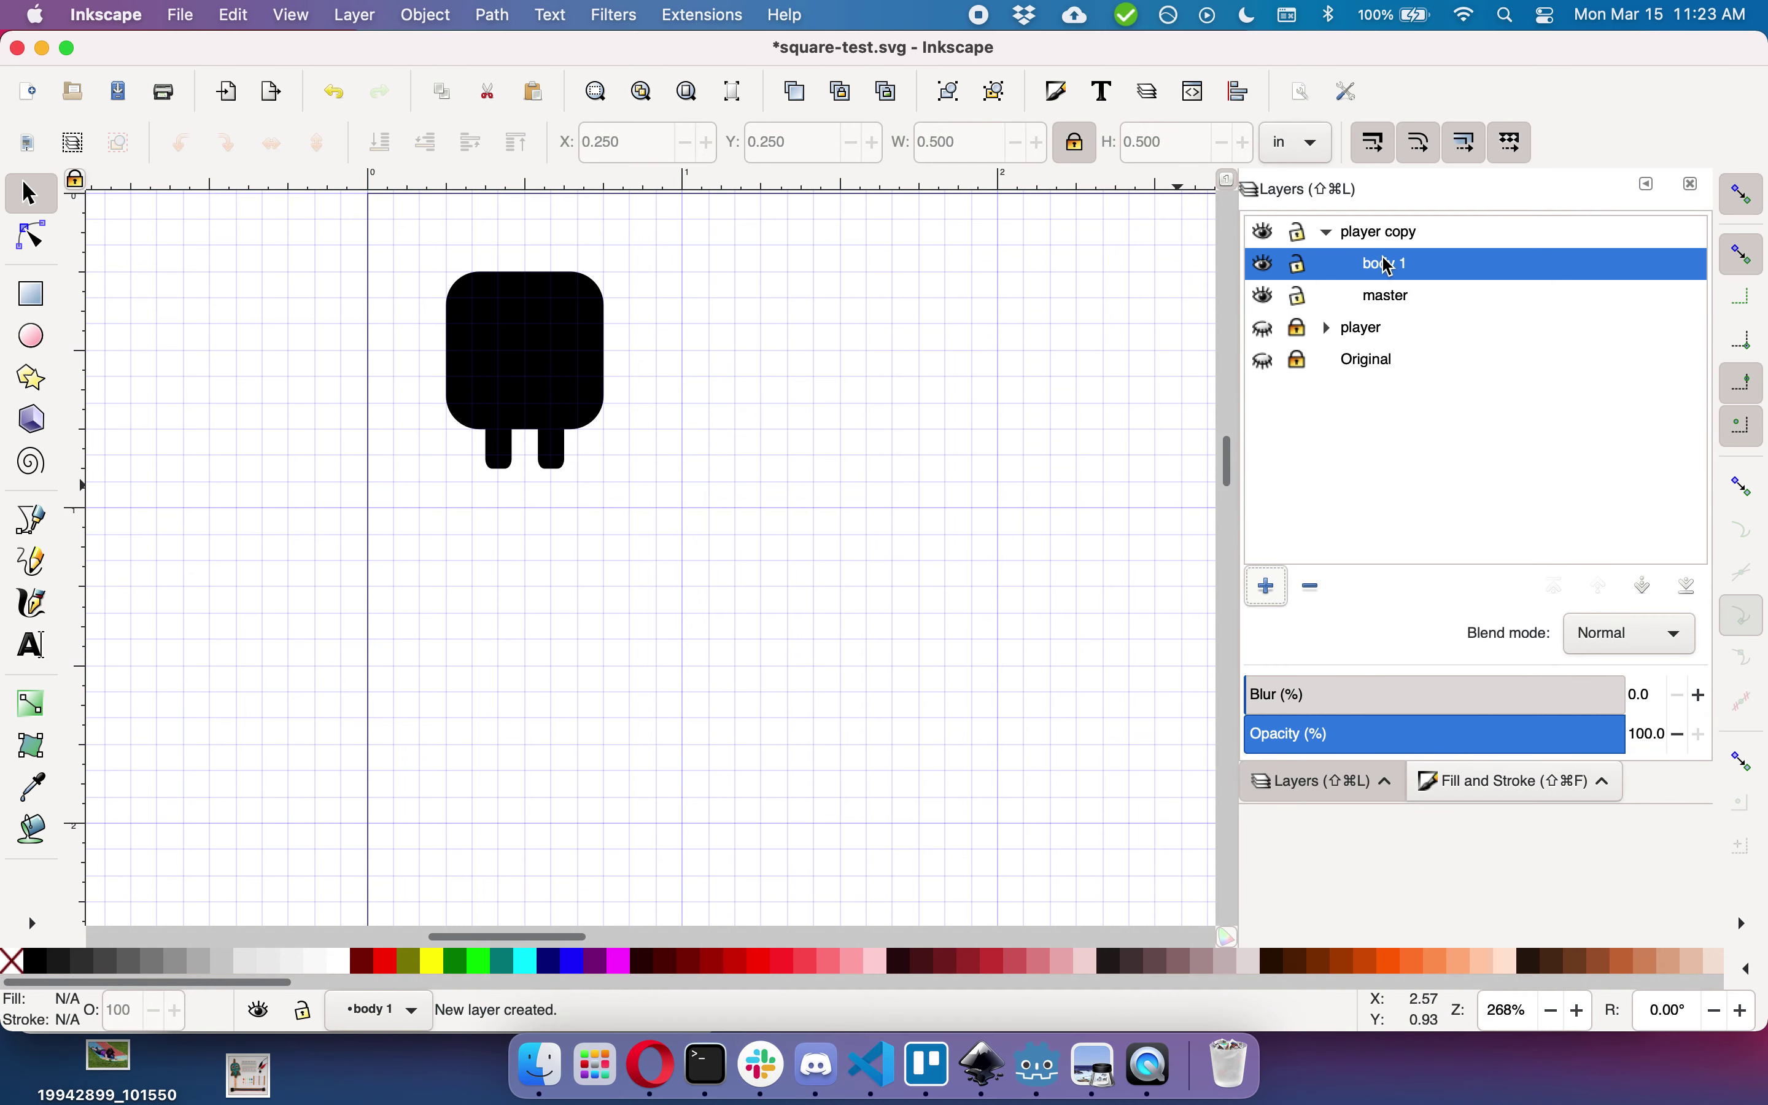
Step: Raise master above body 1 and leave master as the current layer
double_click(1394, 264)
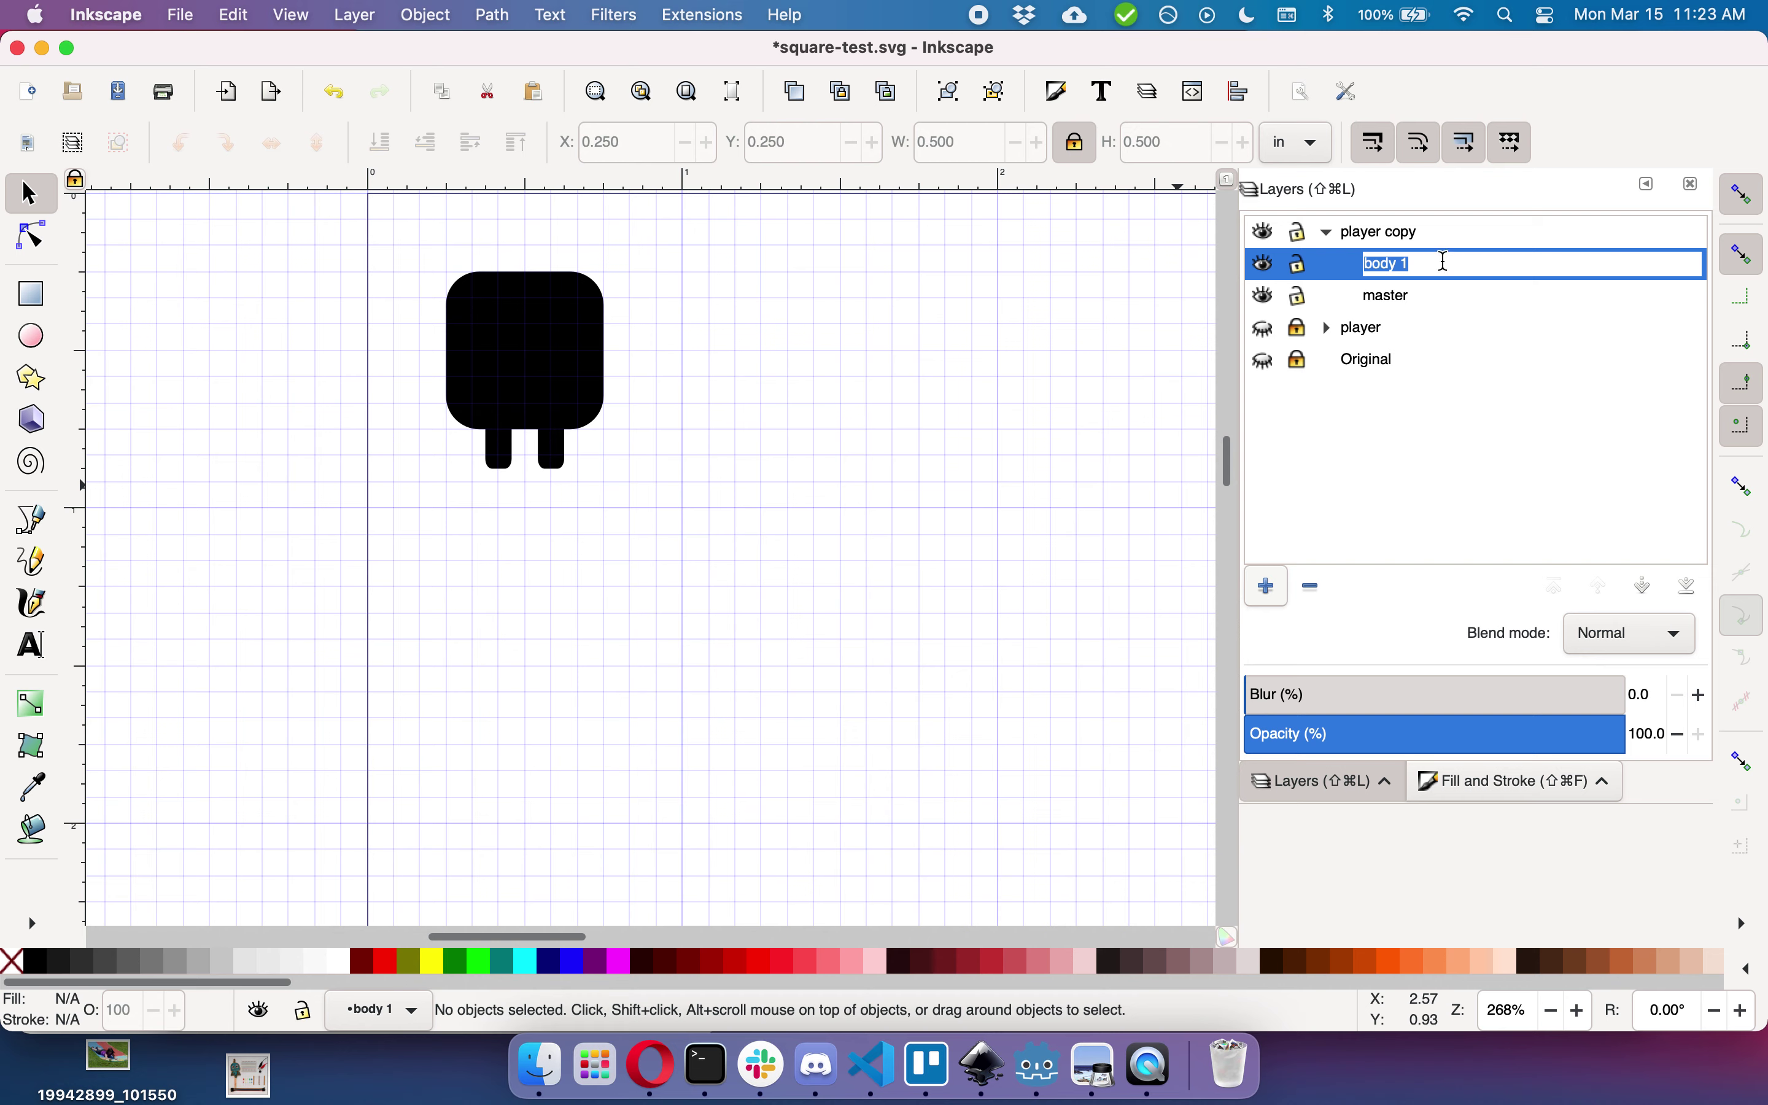
left_click(1405, 306)
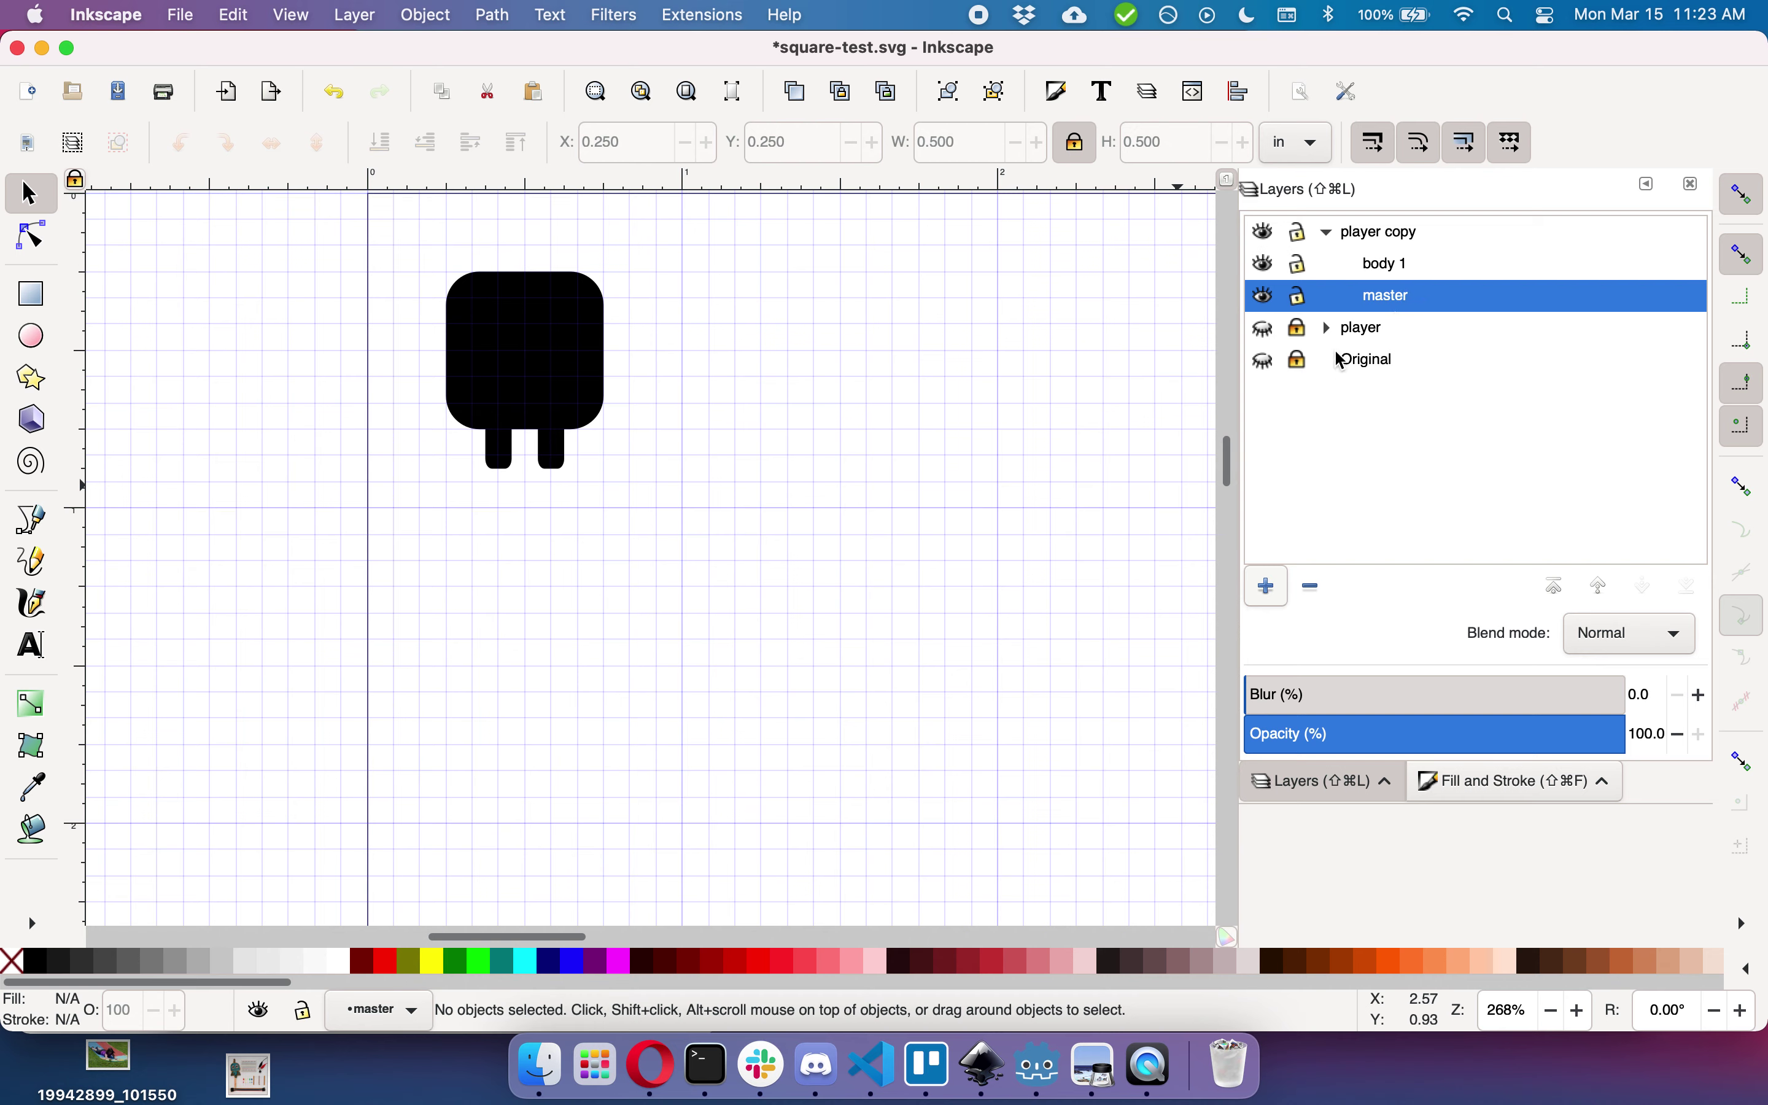
double_click(1382, 308)
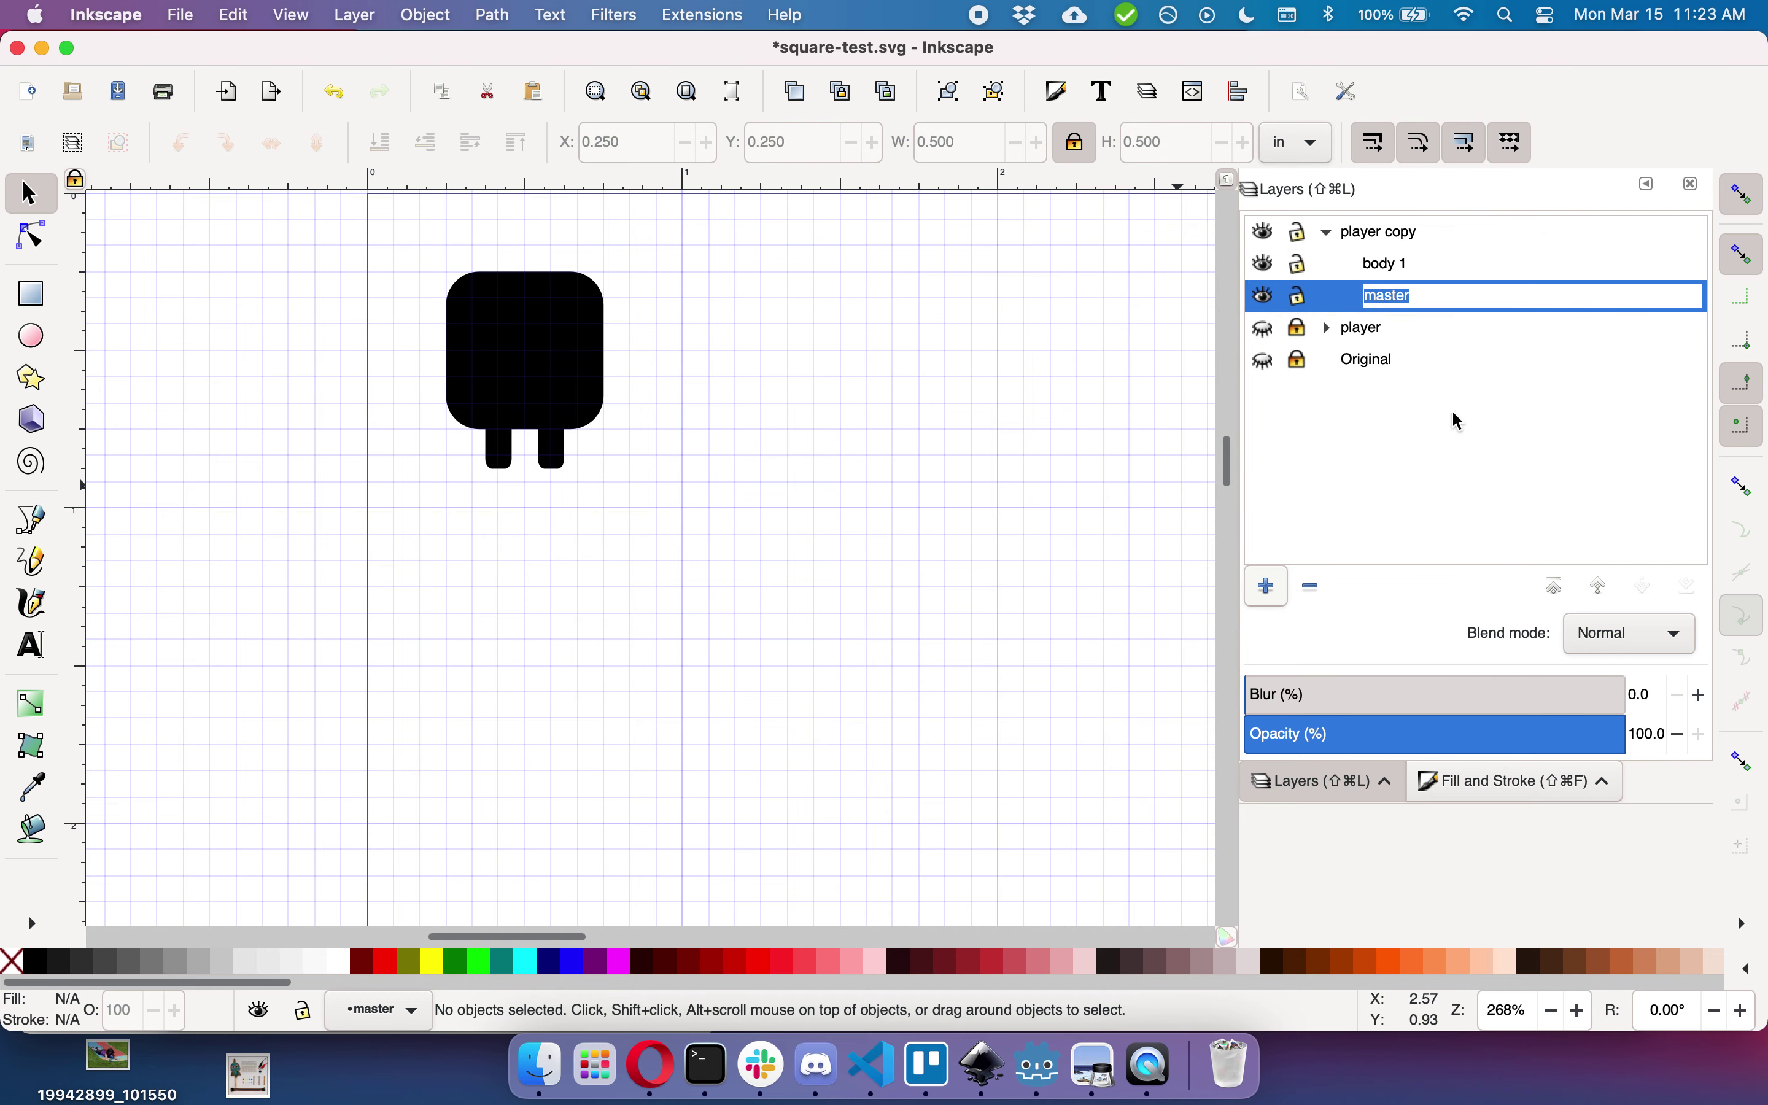
left_click(1603, 585)
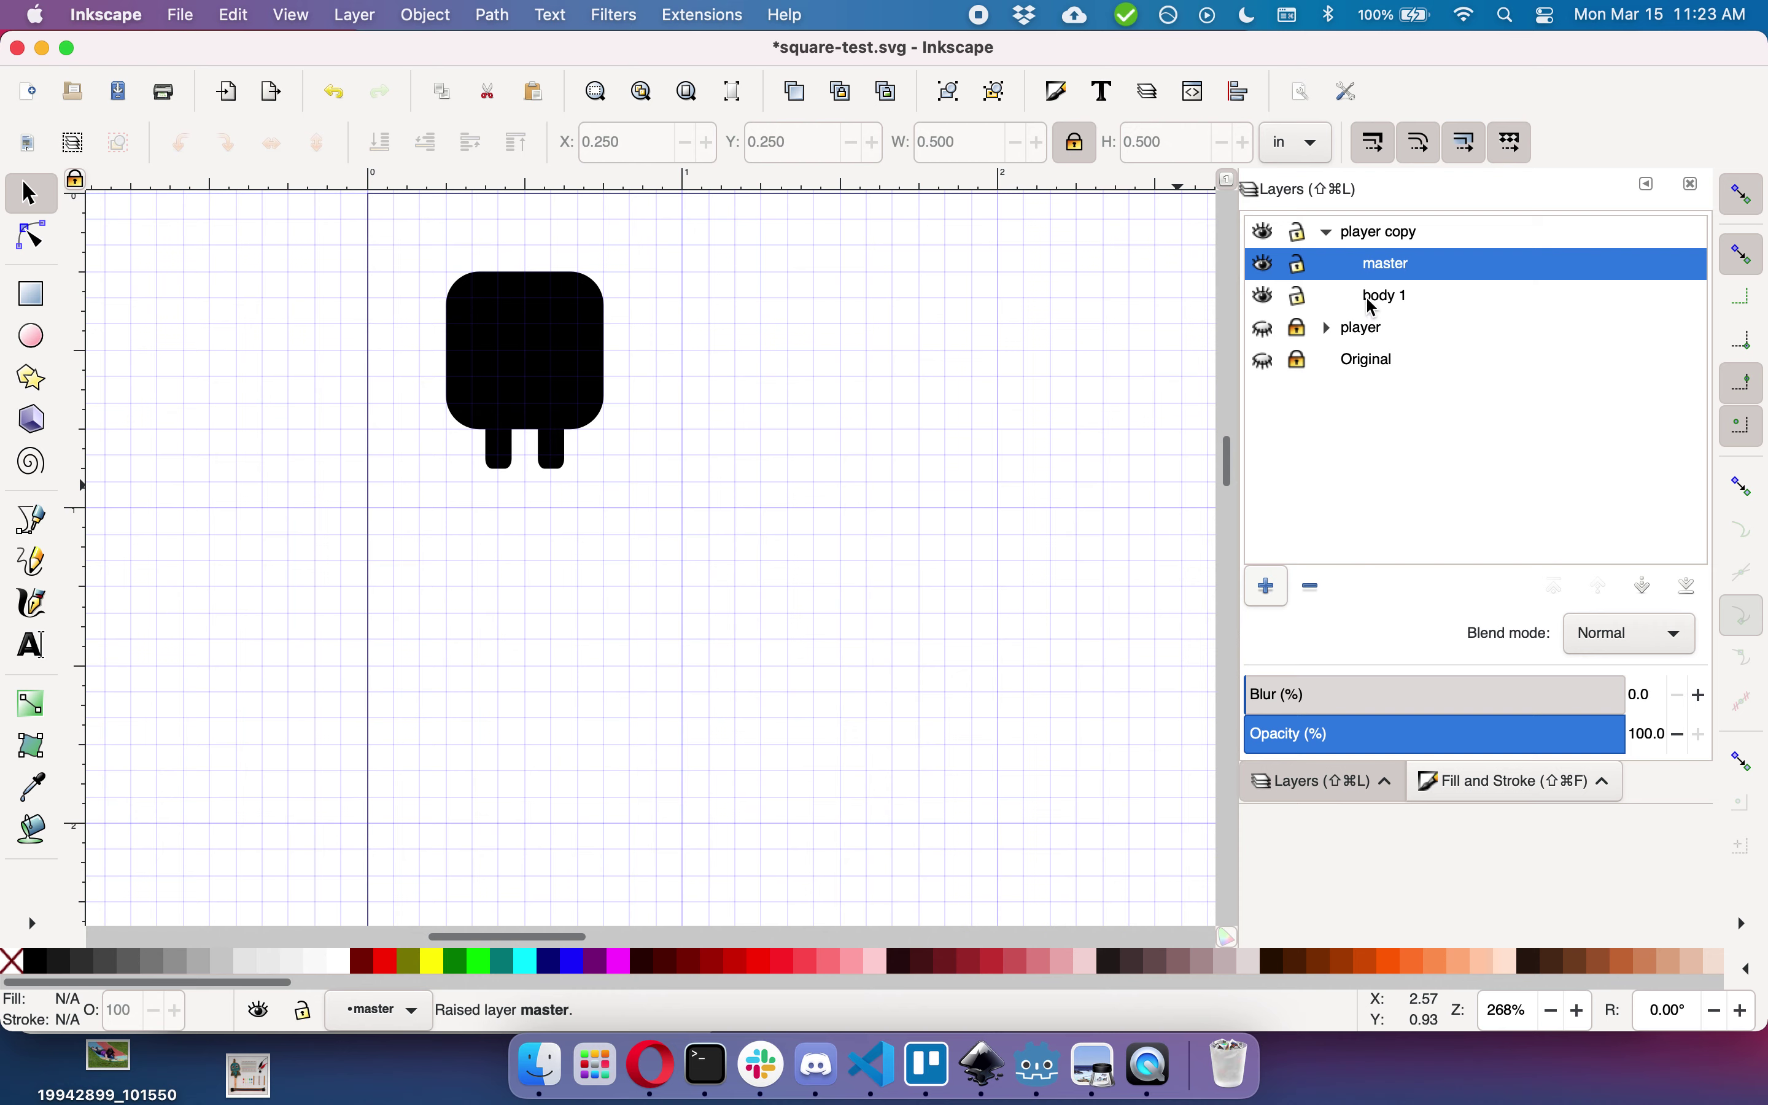
left_click(1384, 273)
left_click(1405, 306)
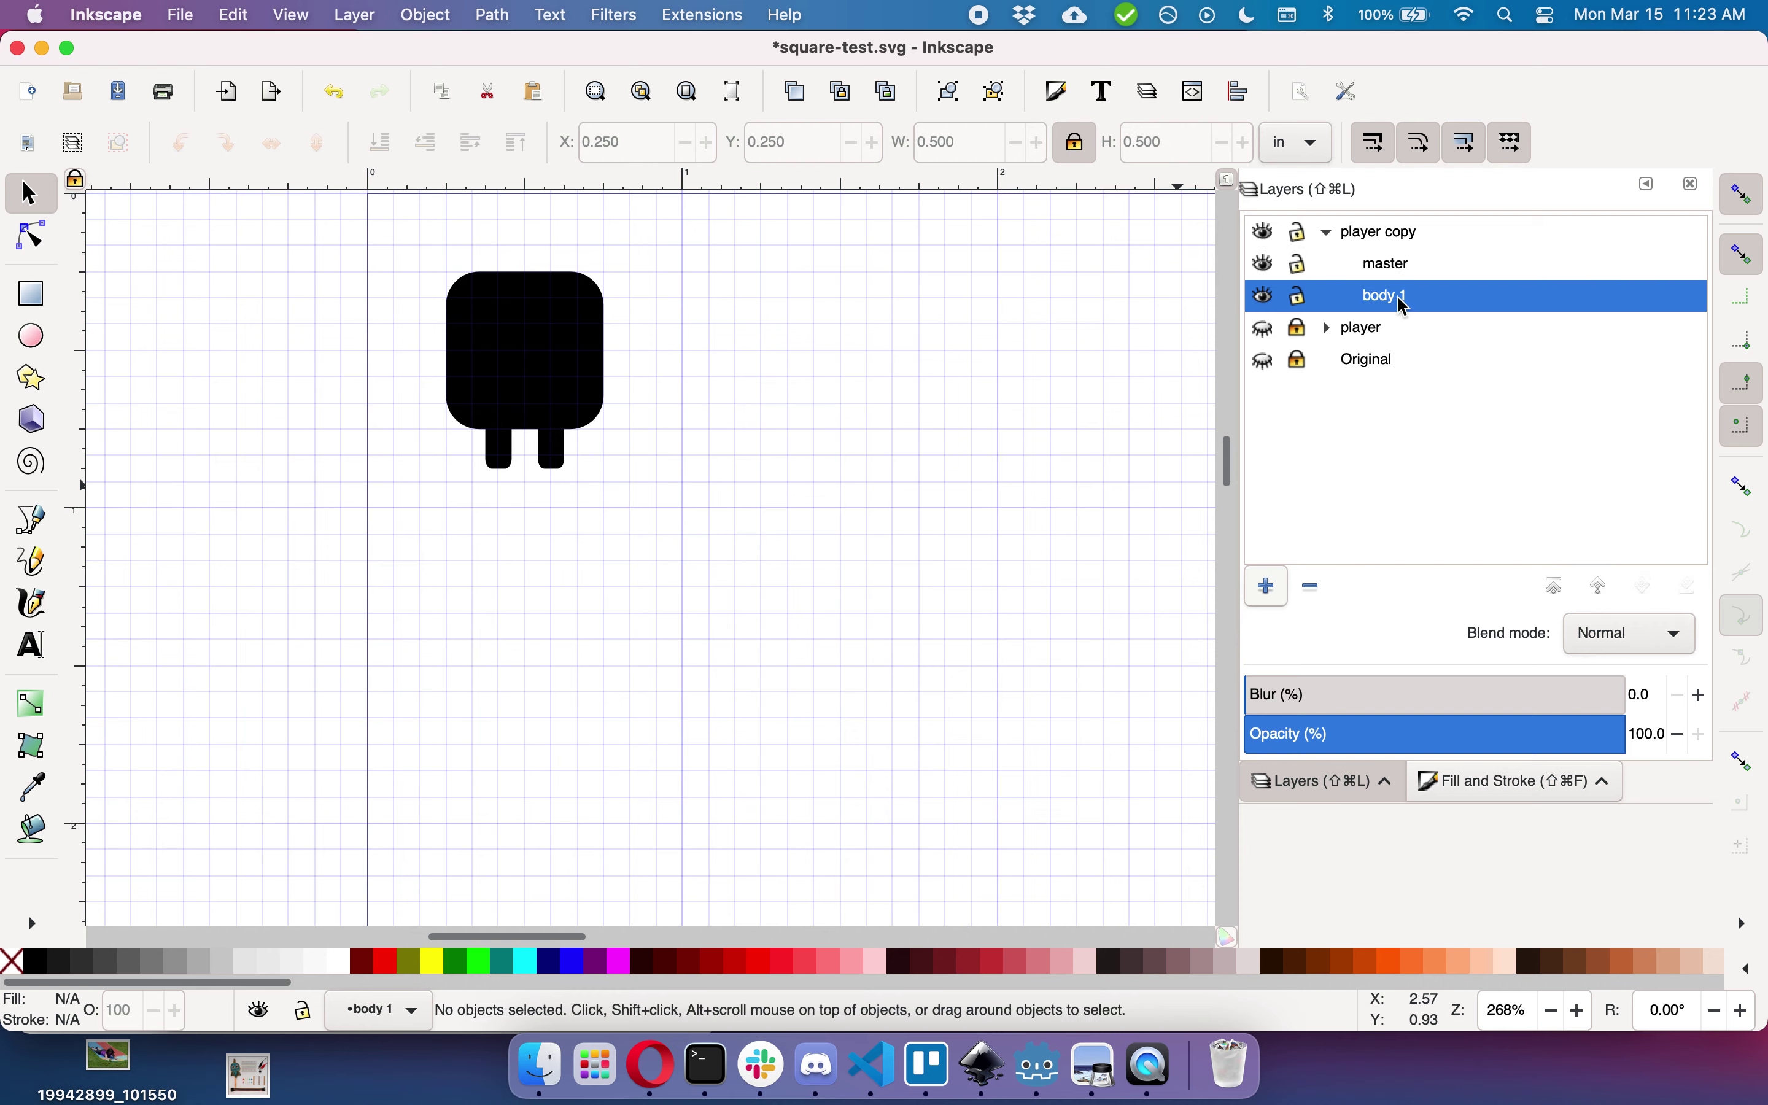
left_click(1384, 265)
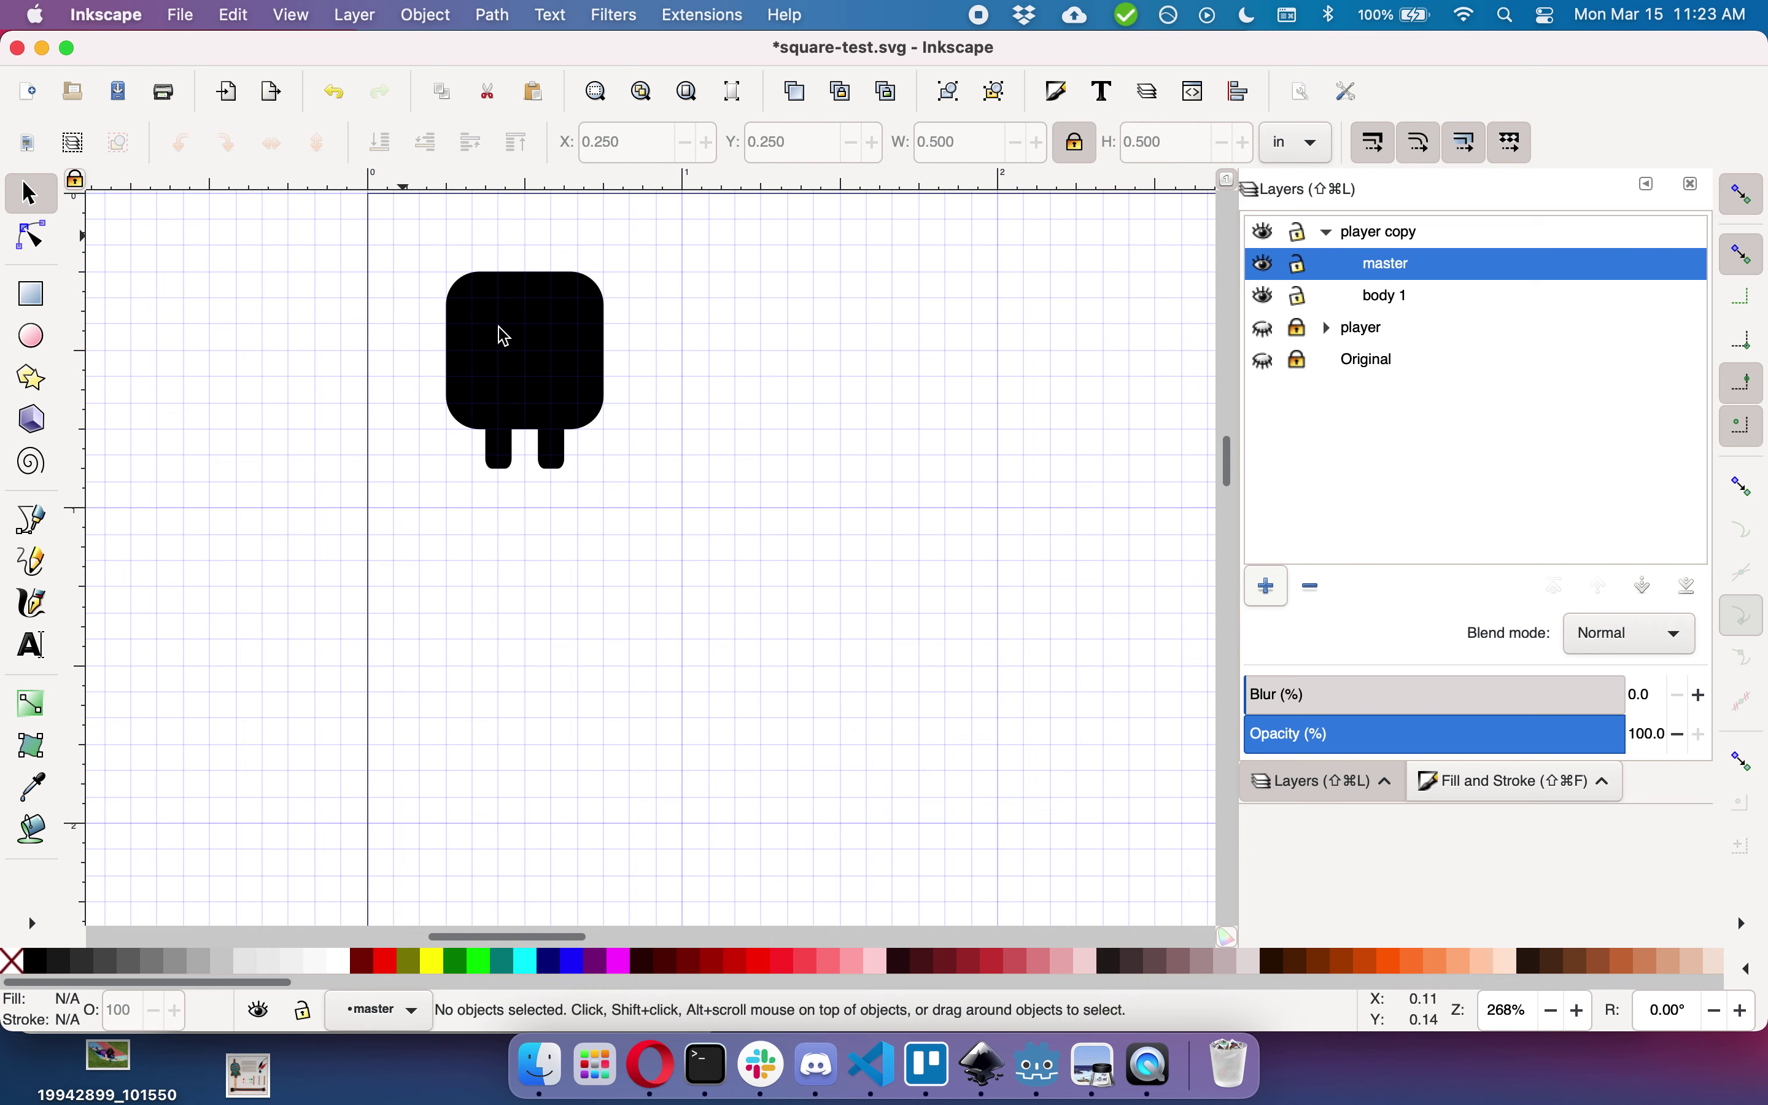
Step: Clone the three black rectangles with Alt+D and move the clones into body 1
left_click_drag(402, 237, 652, 502)
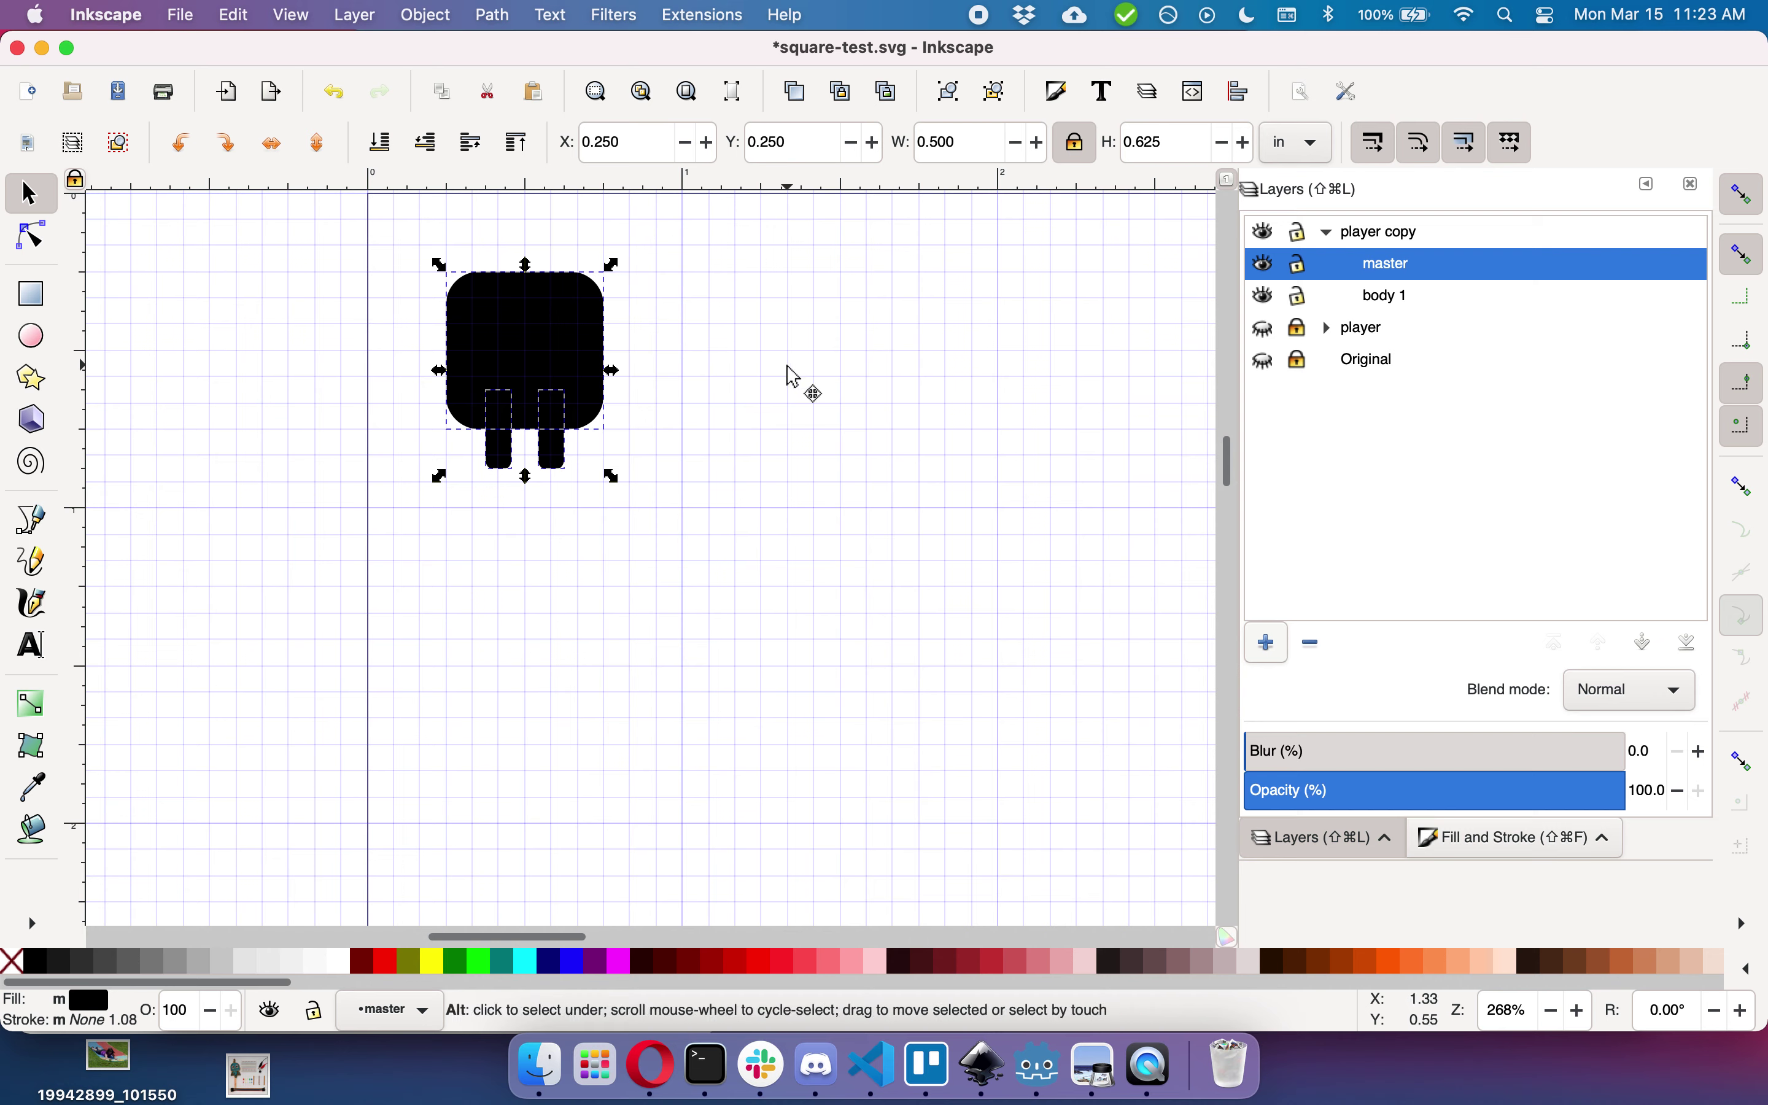
key("alt+d")
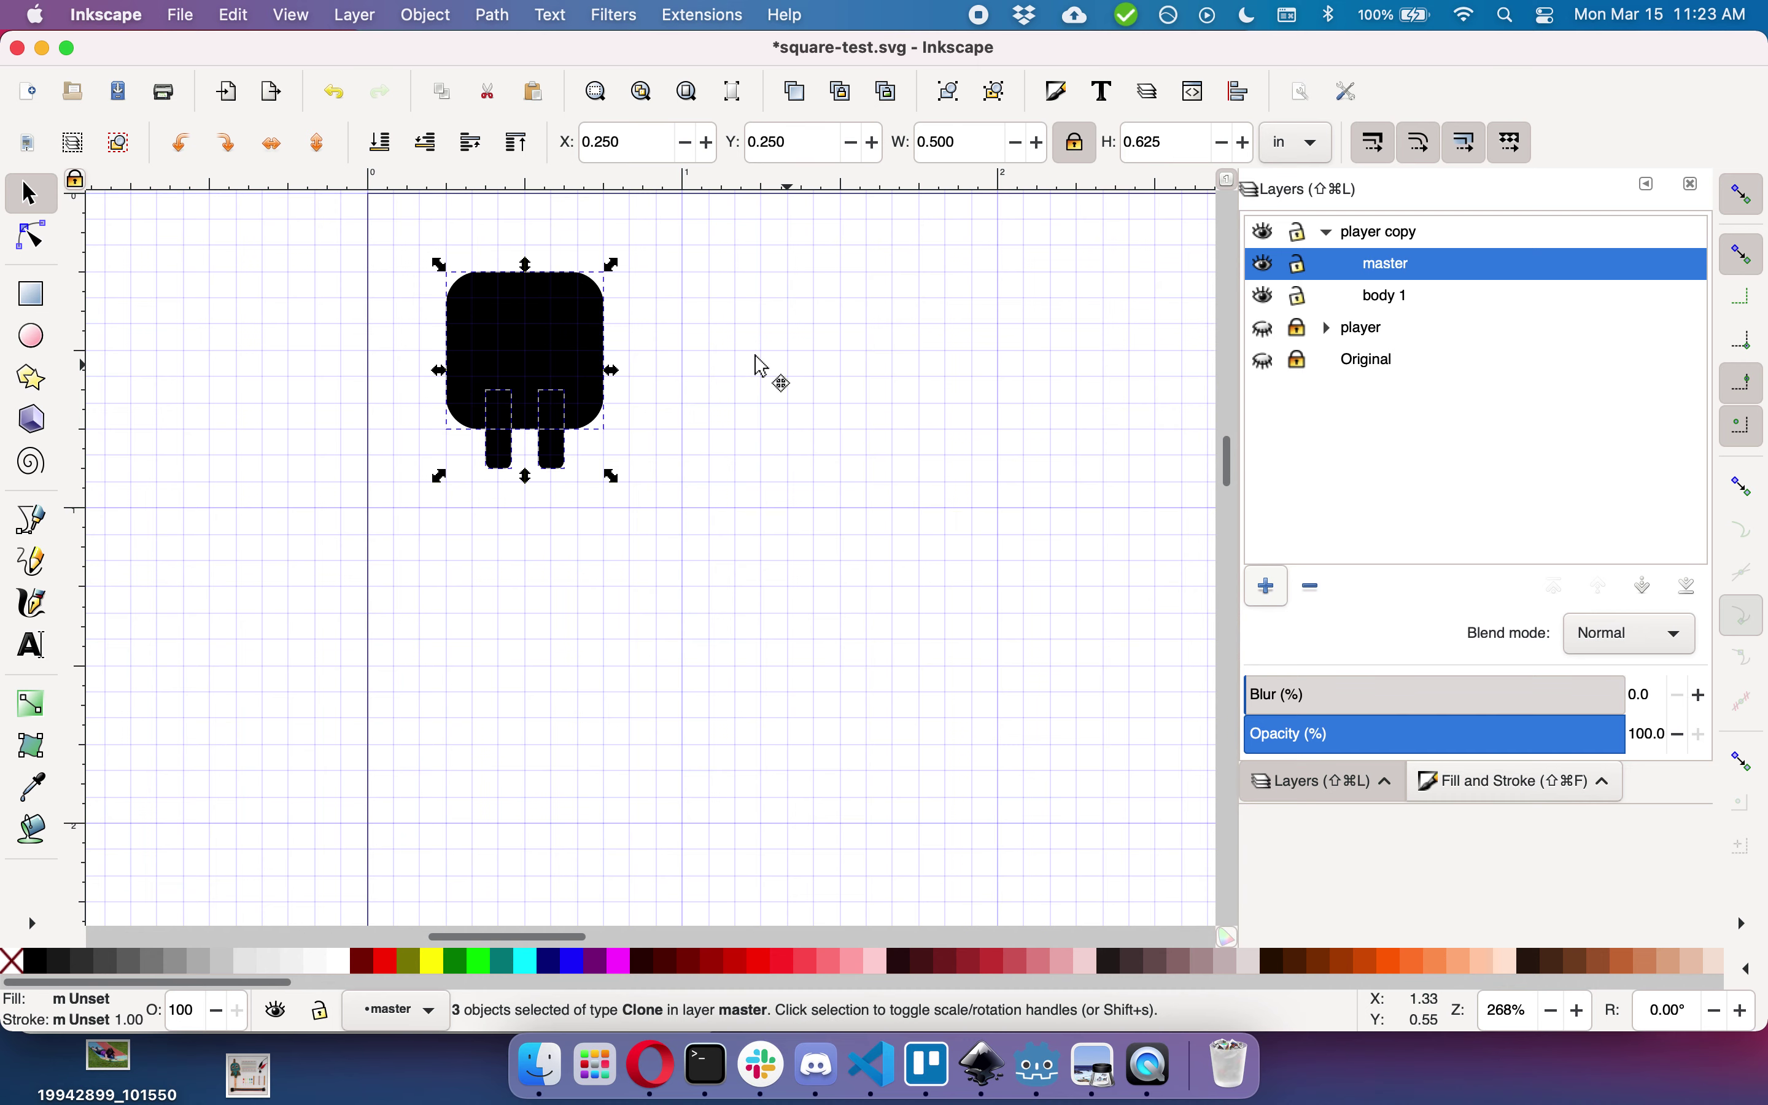
right_click(526, 335)
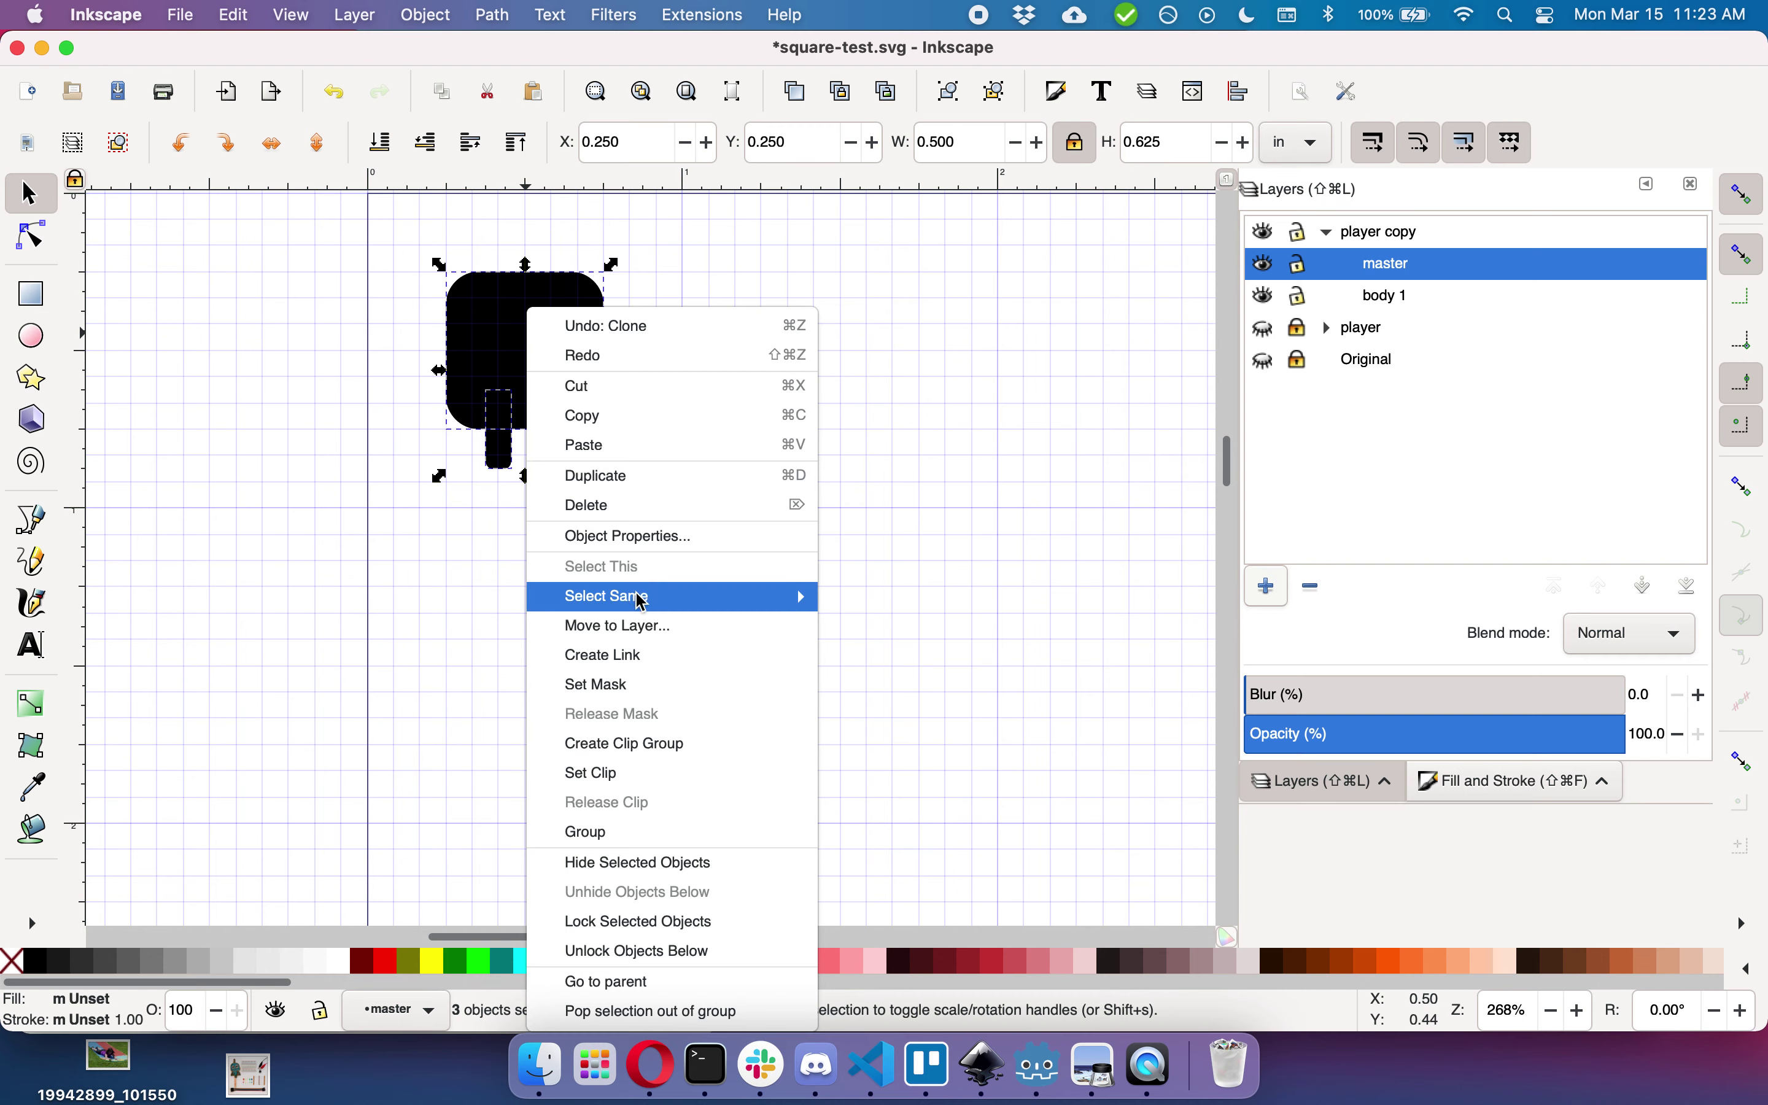
left_click(645, 630)
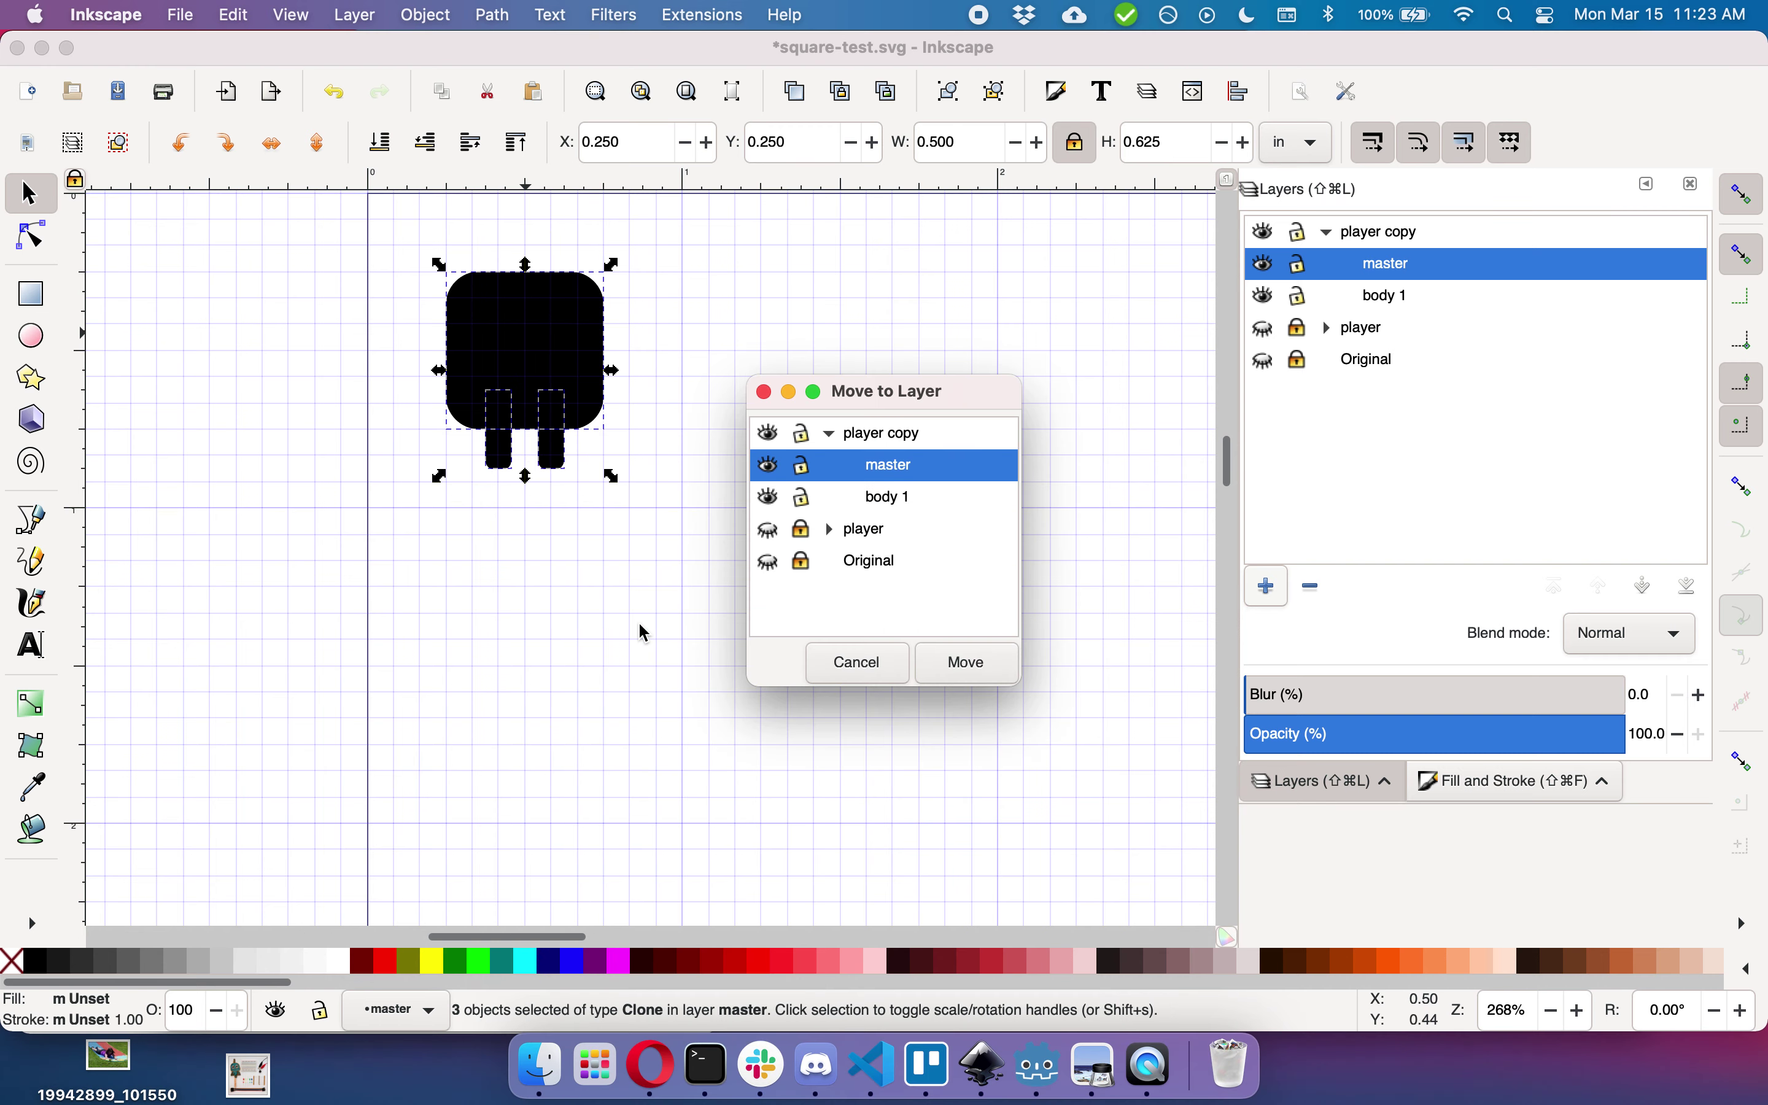
left_click(895, 500)
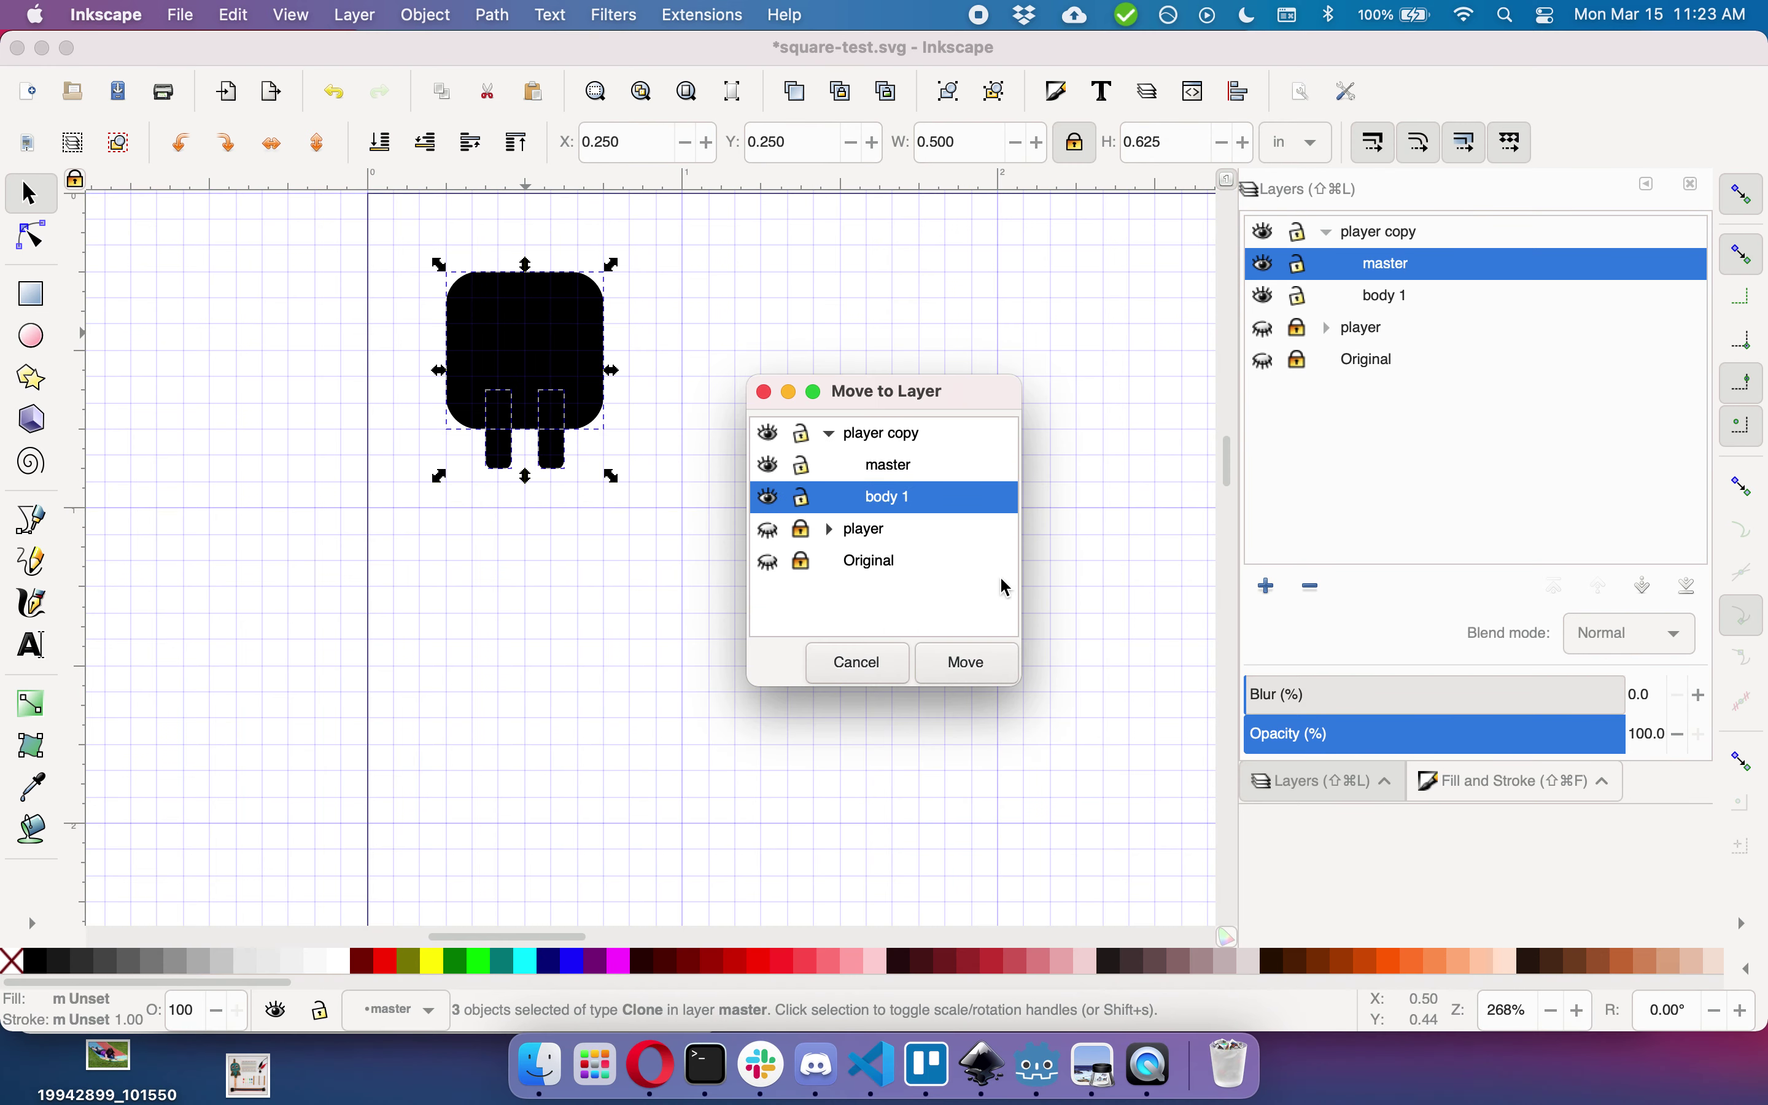
left_click(979, 661)
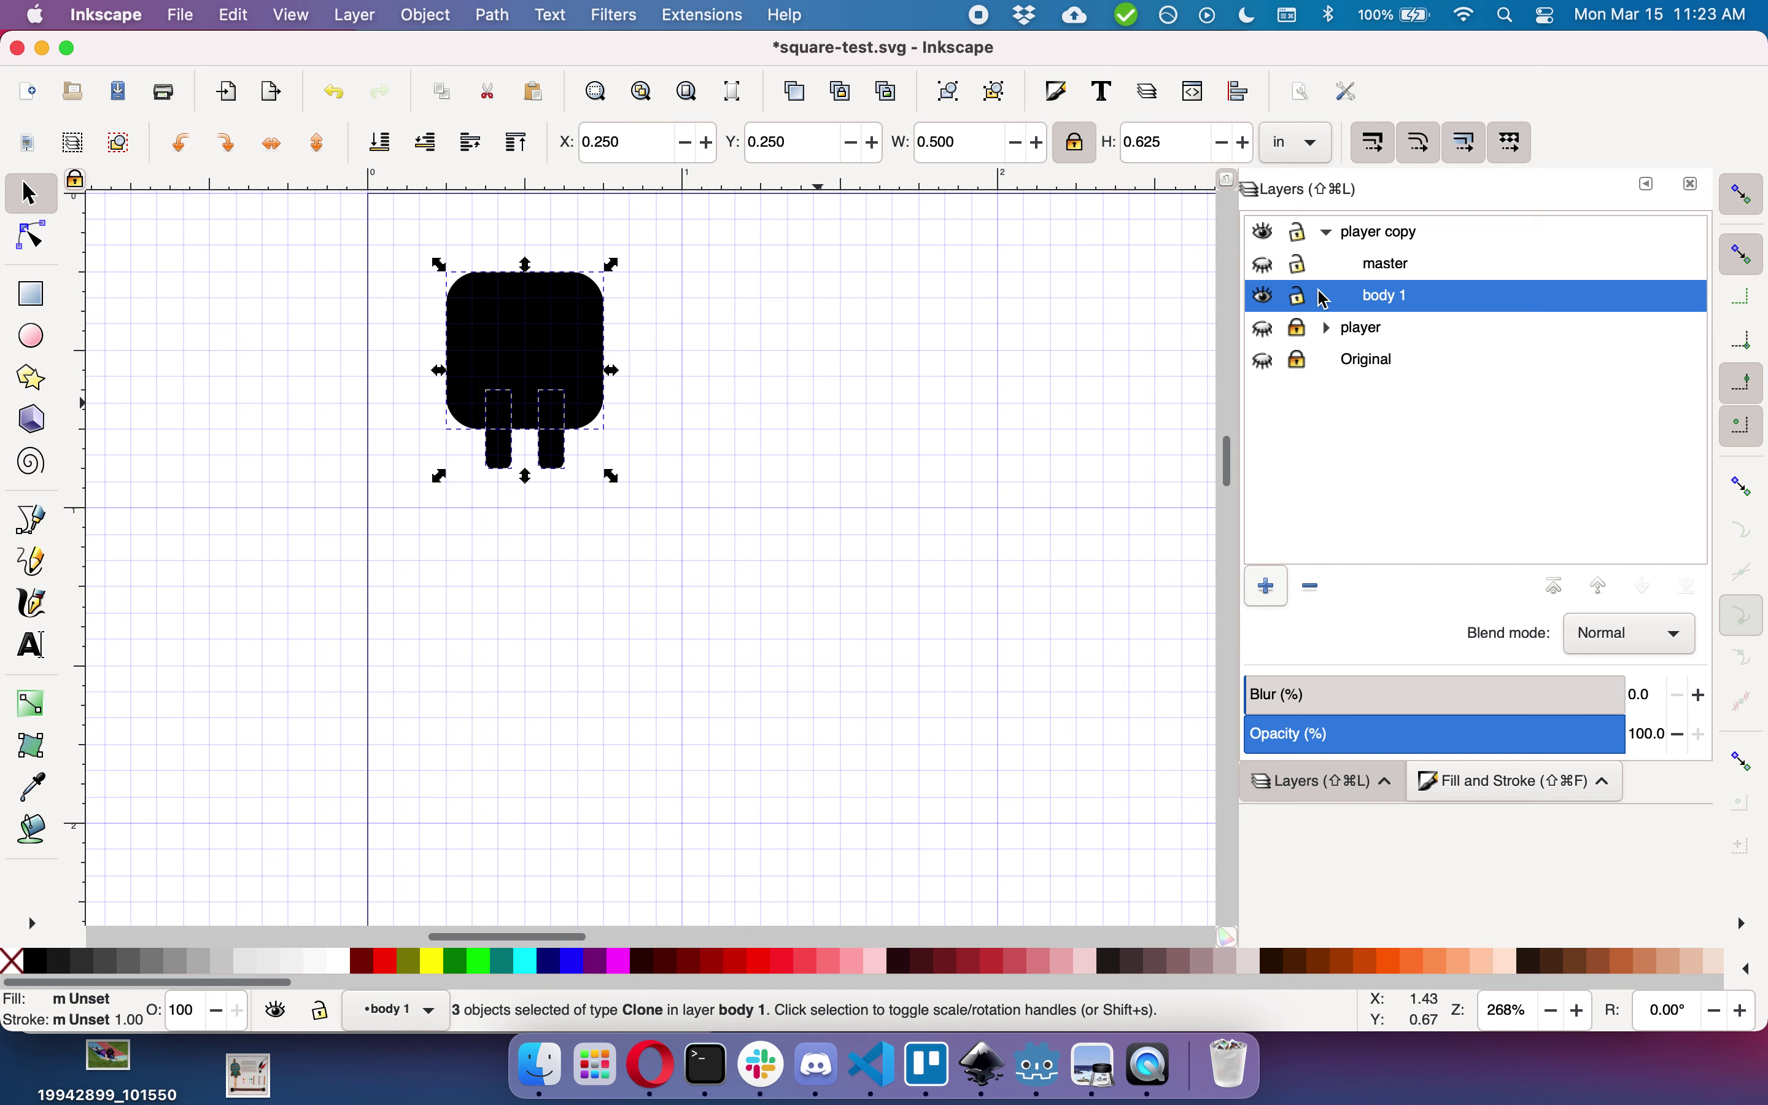
Step: Select the body and both leg clones, fill them red, and deselect
left_click(765, 486)
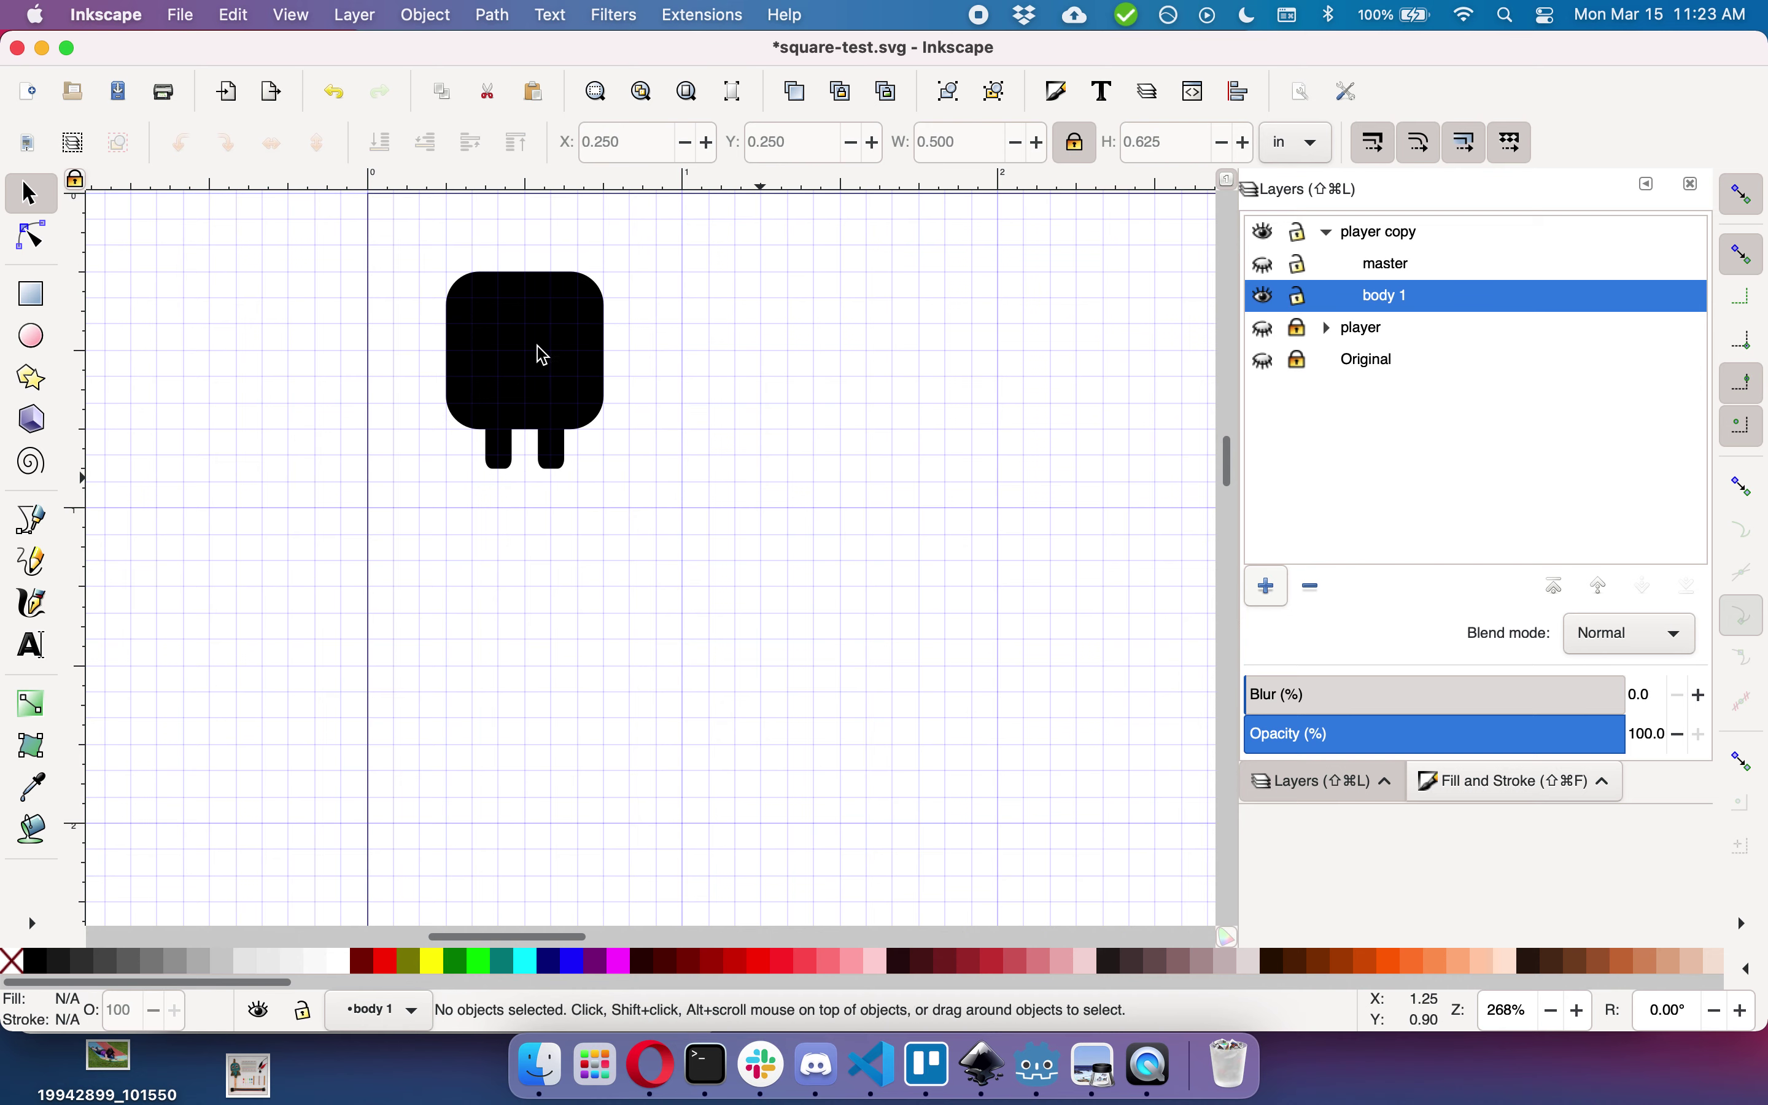
left_click(541, 409)
left_click(508, 461)
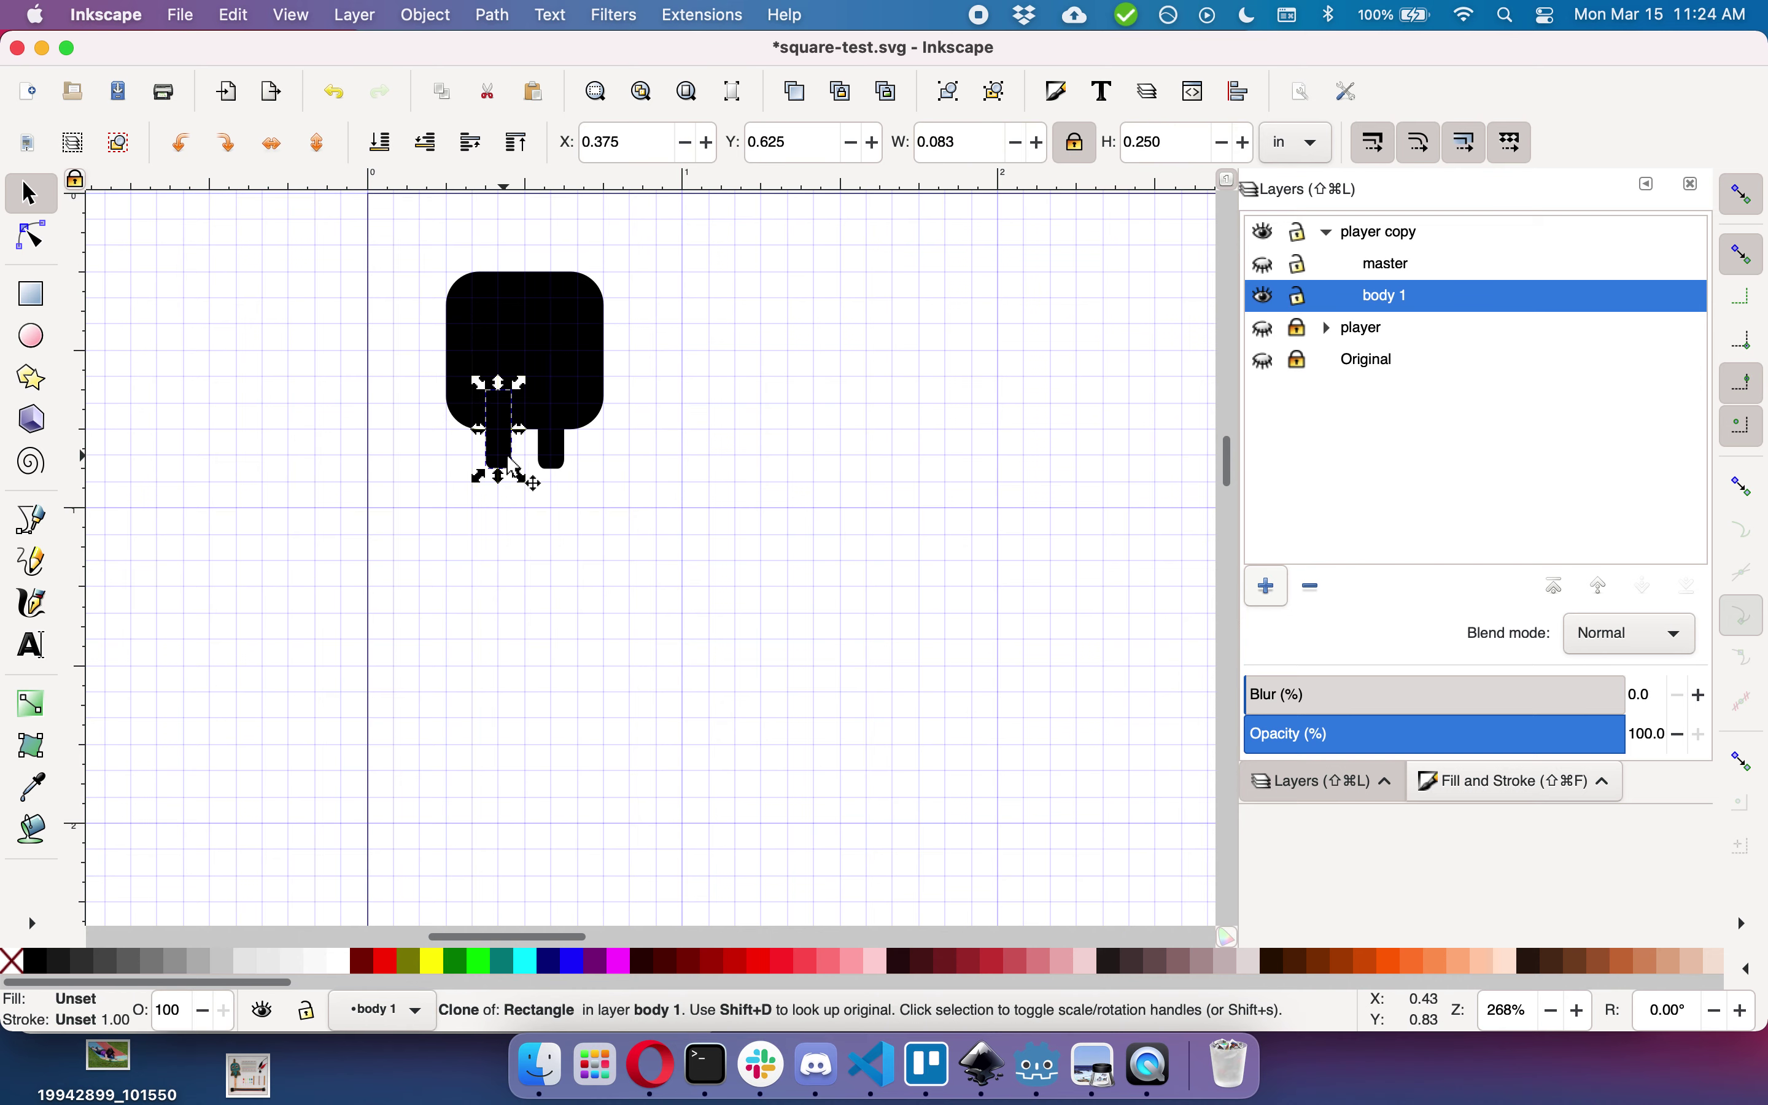
left_click(554, 453)
left_click(509, 314)
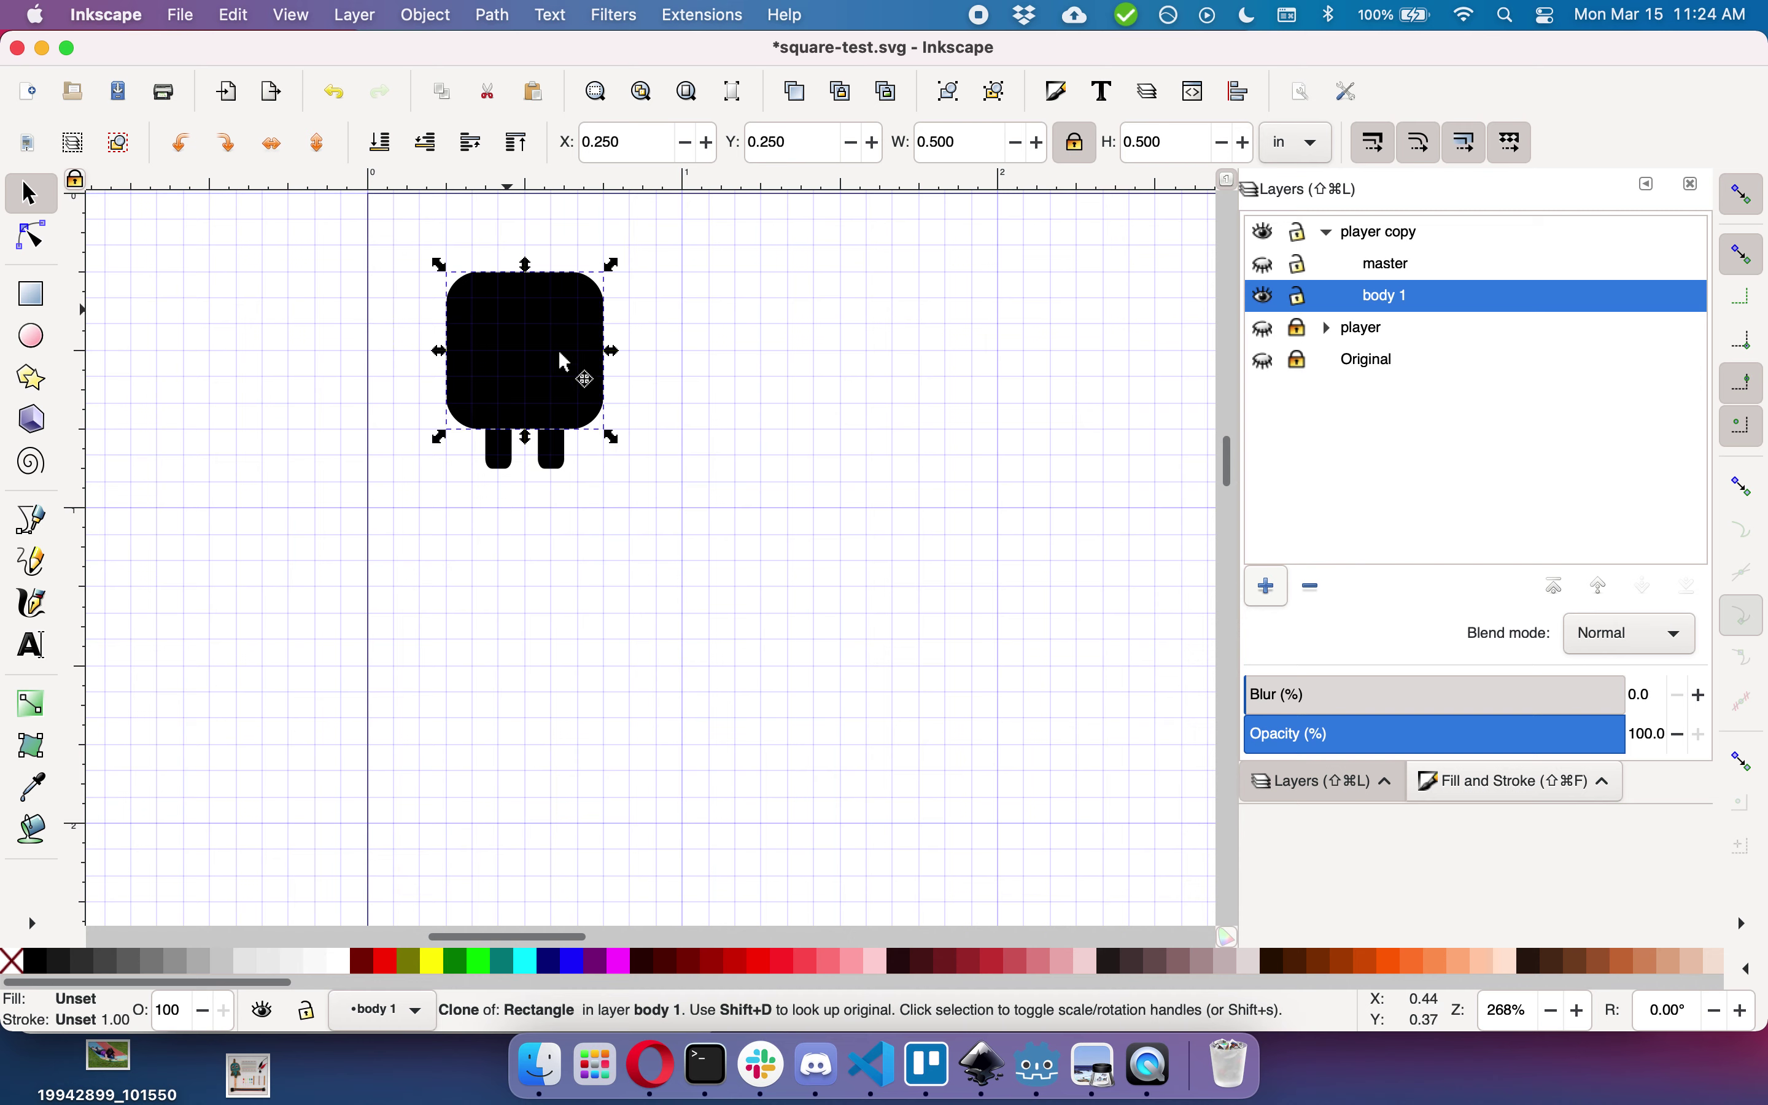
left_click(503, 462)
left_click(557, 475, "shift")
left_click(571, 389, "shift")
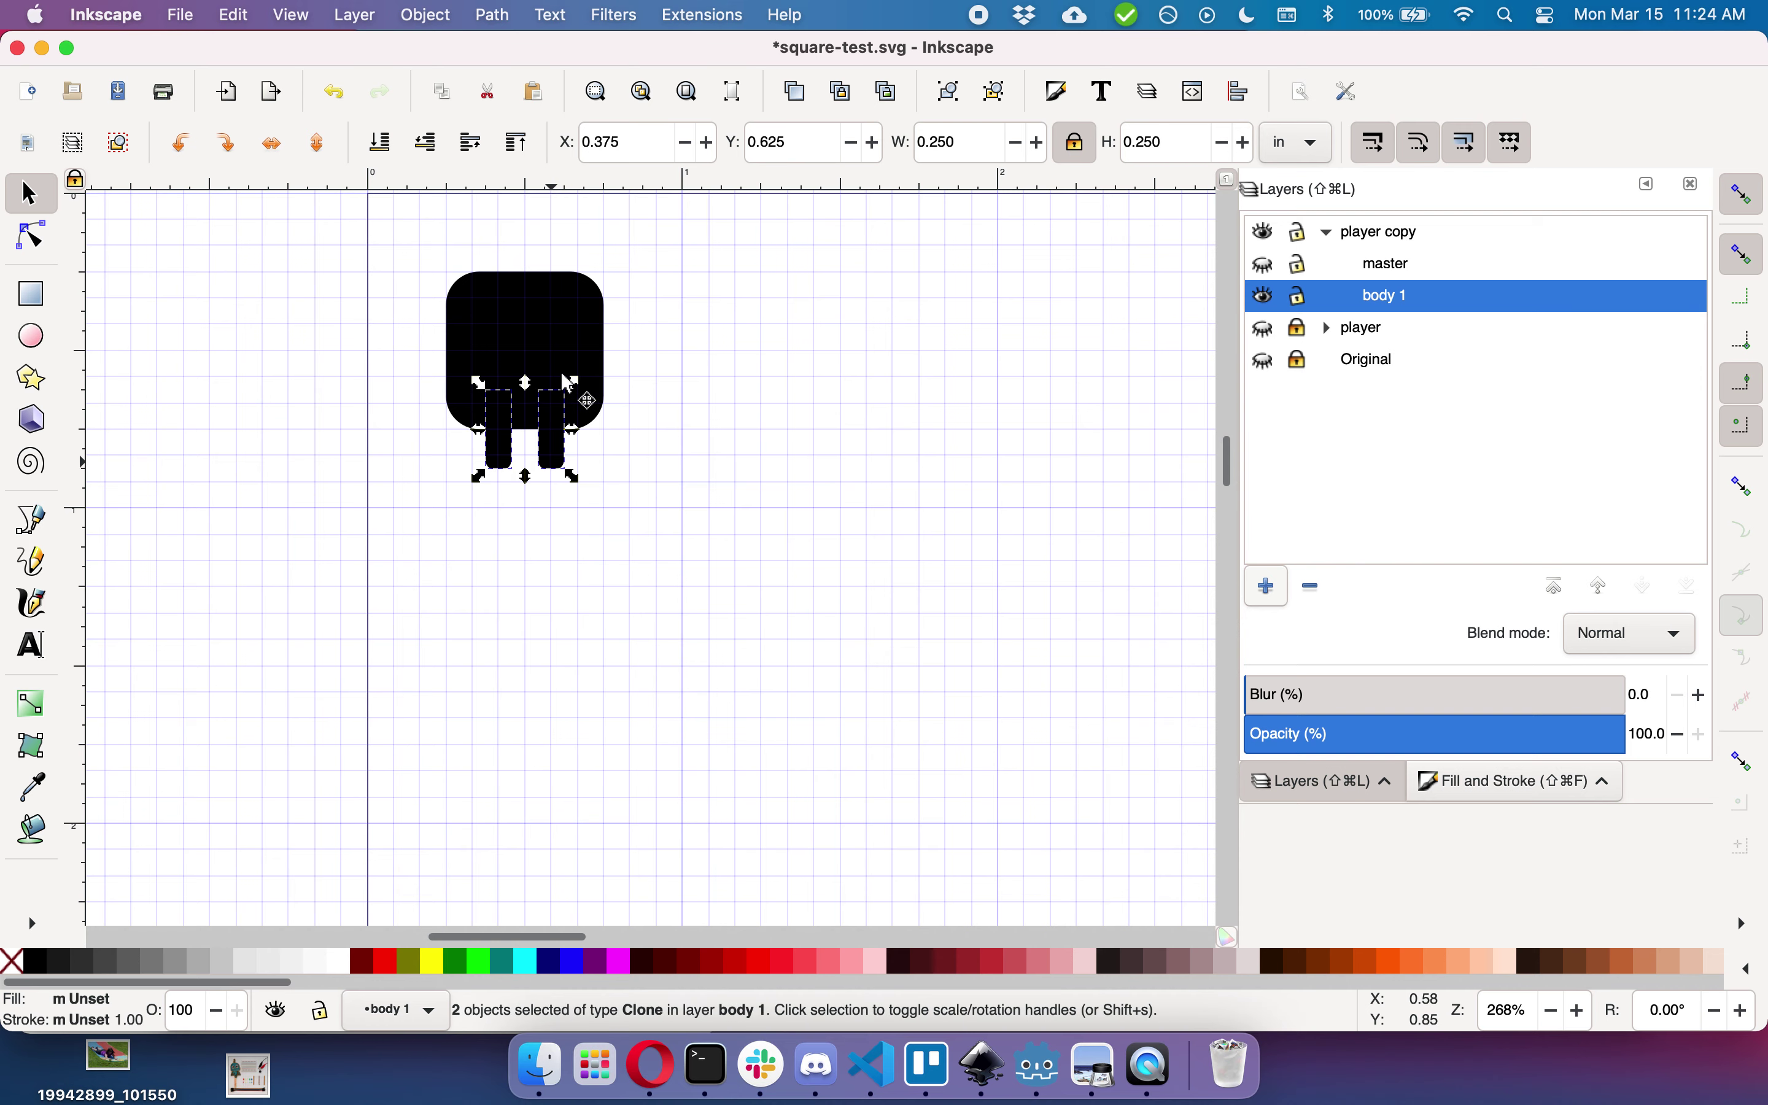
left_click(388, 972)
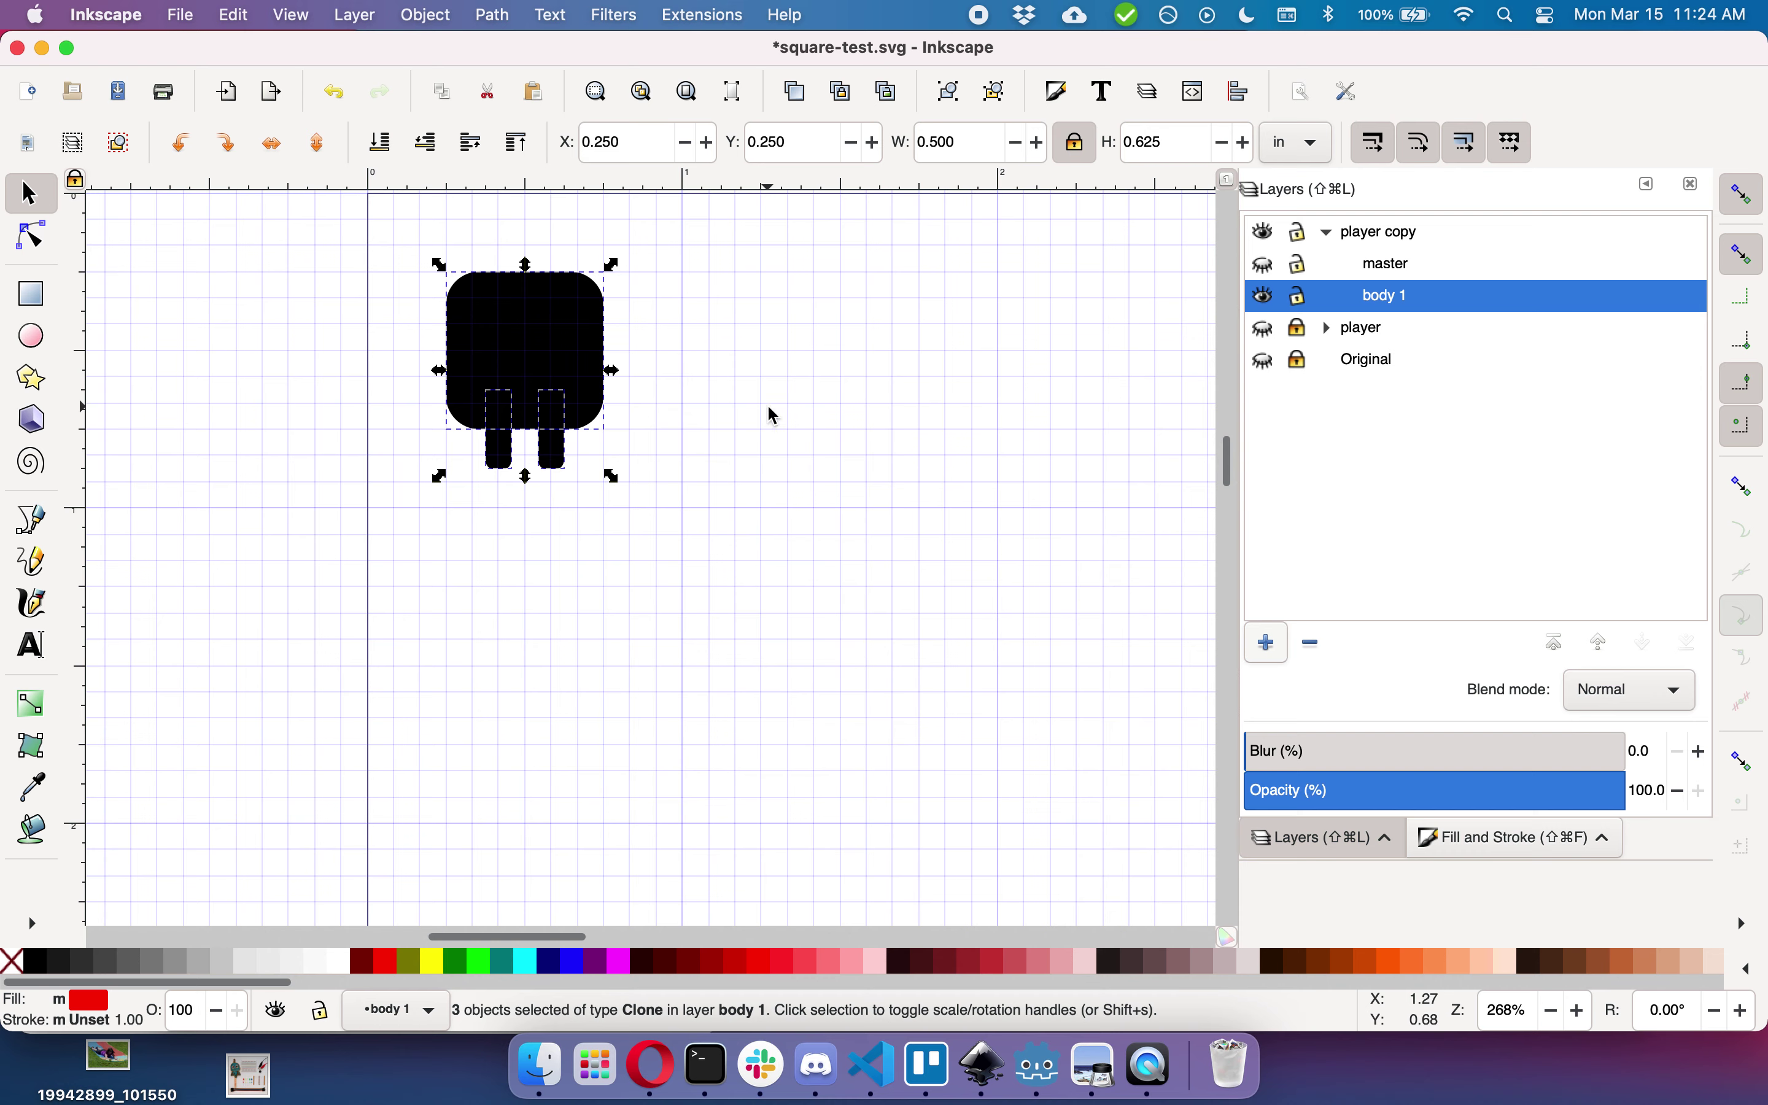
key("Escape")
Step: Hide and lock body 1, and show the master layer
left_click(1265, 296)
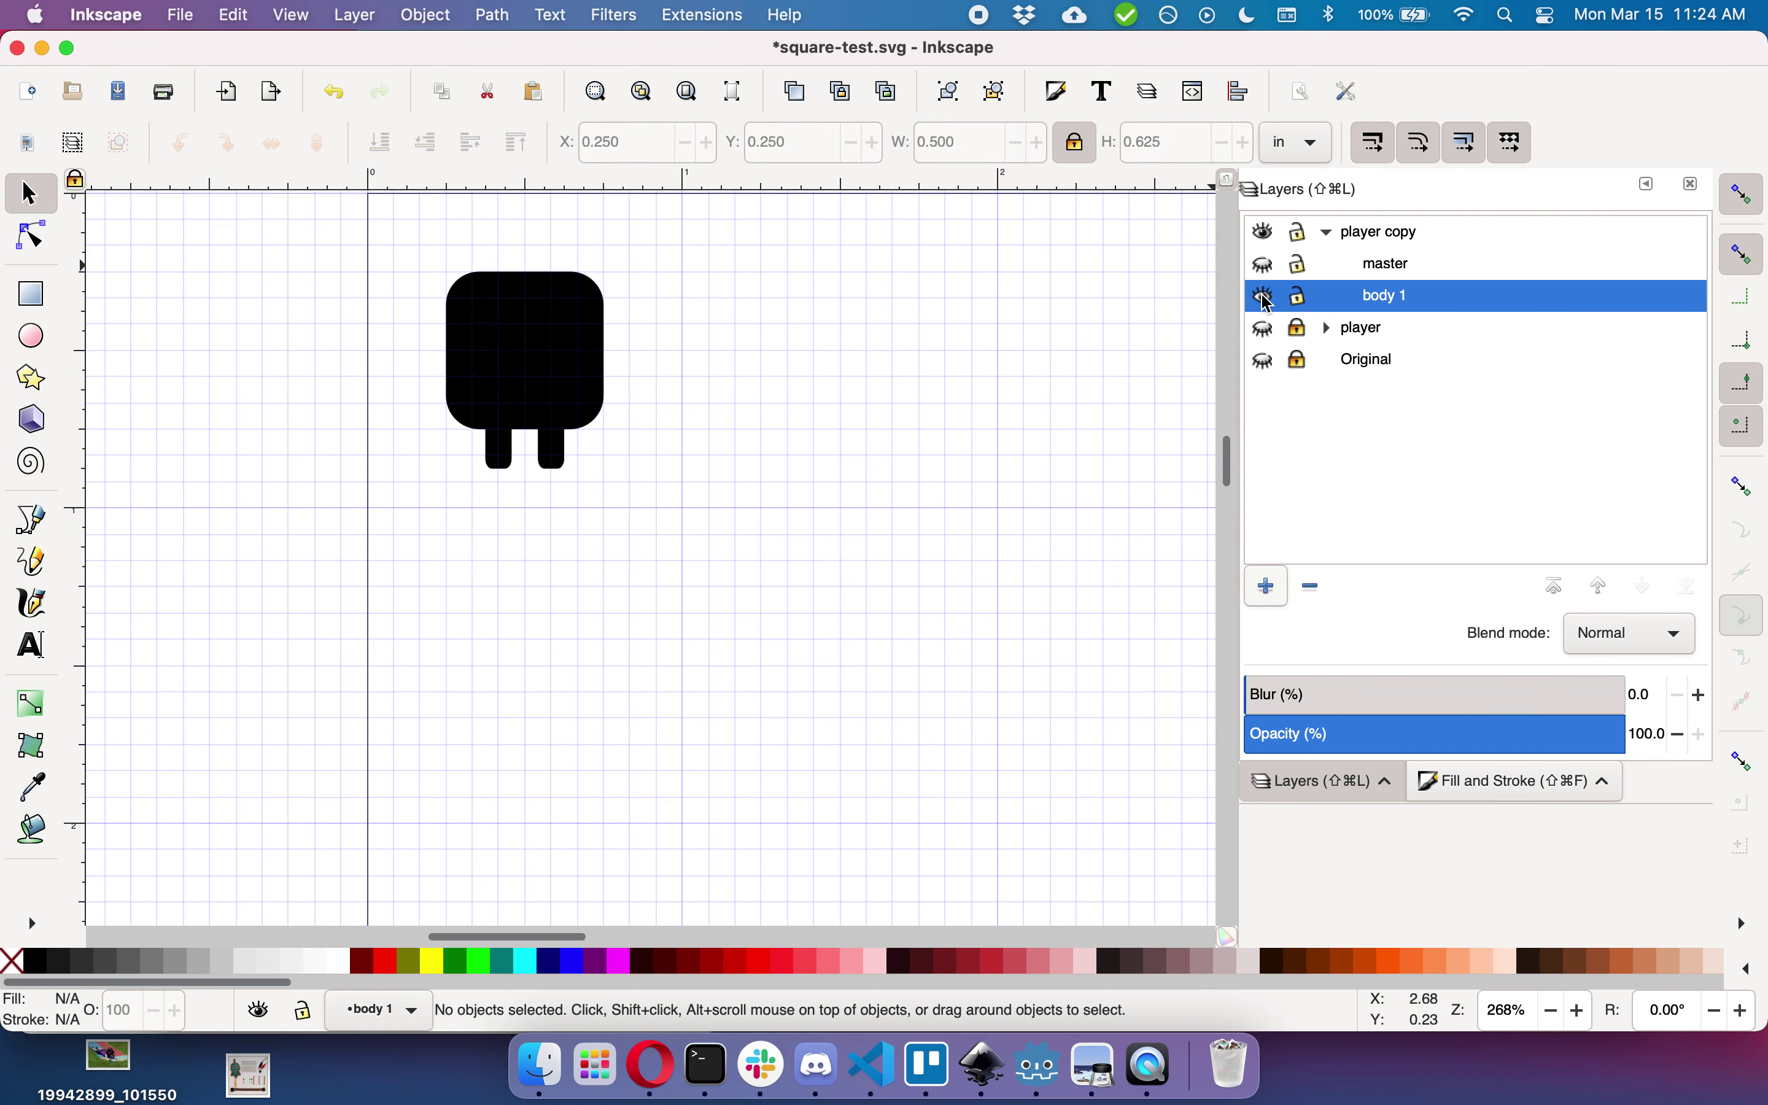
left_click(1299, 296)
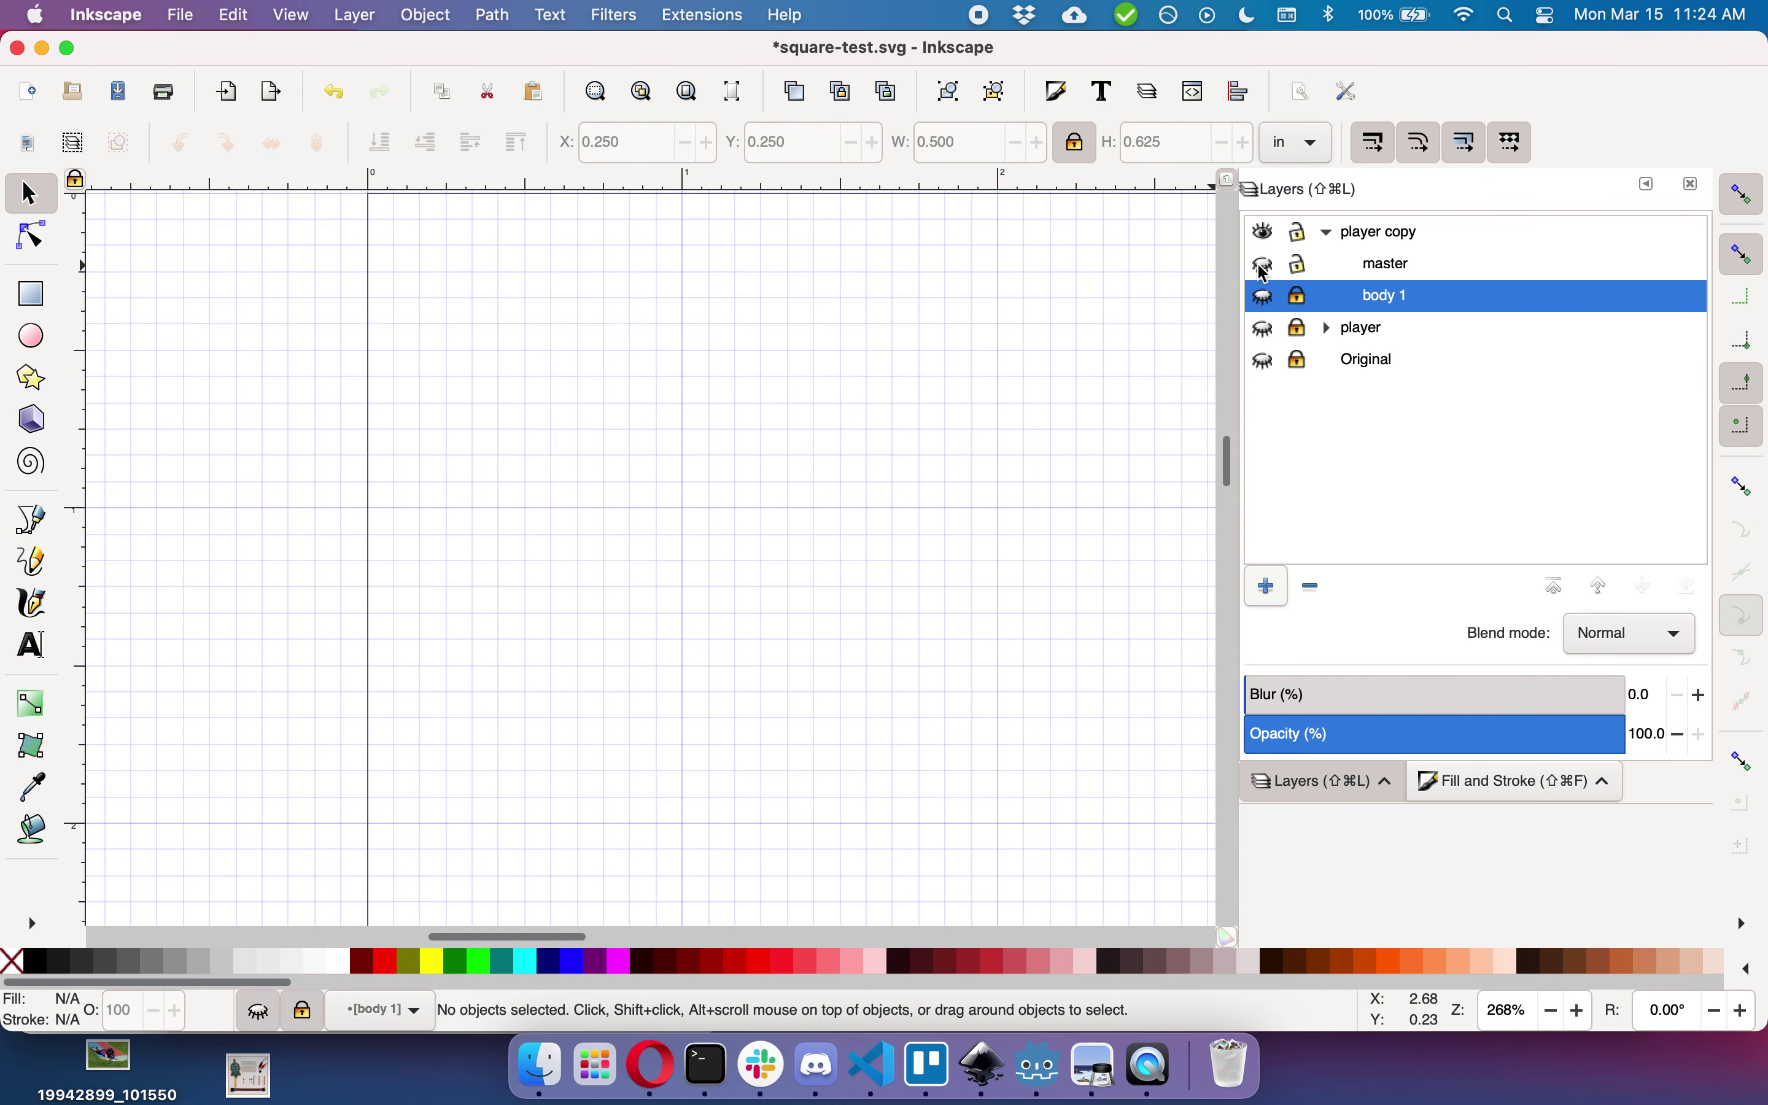
left_click(1266, 267)
Step: Set both the stroke paint and the fill of the three master rectangles to unset
left_click_drag(431, 233, 697, 525)
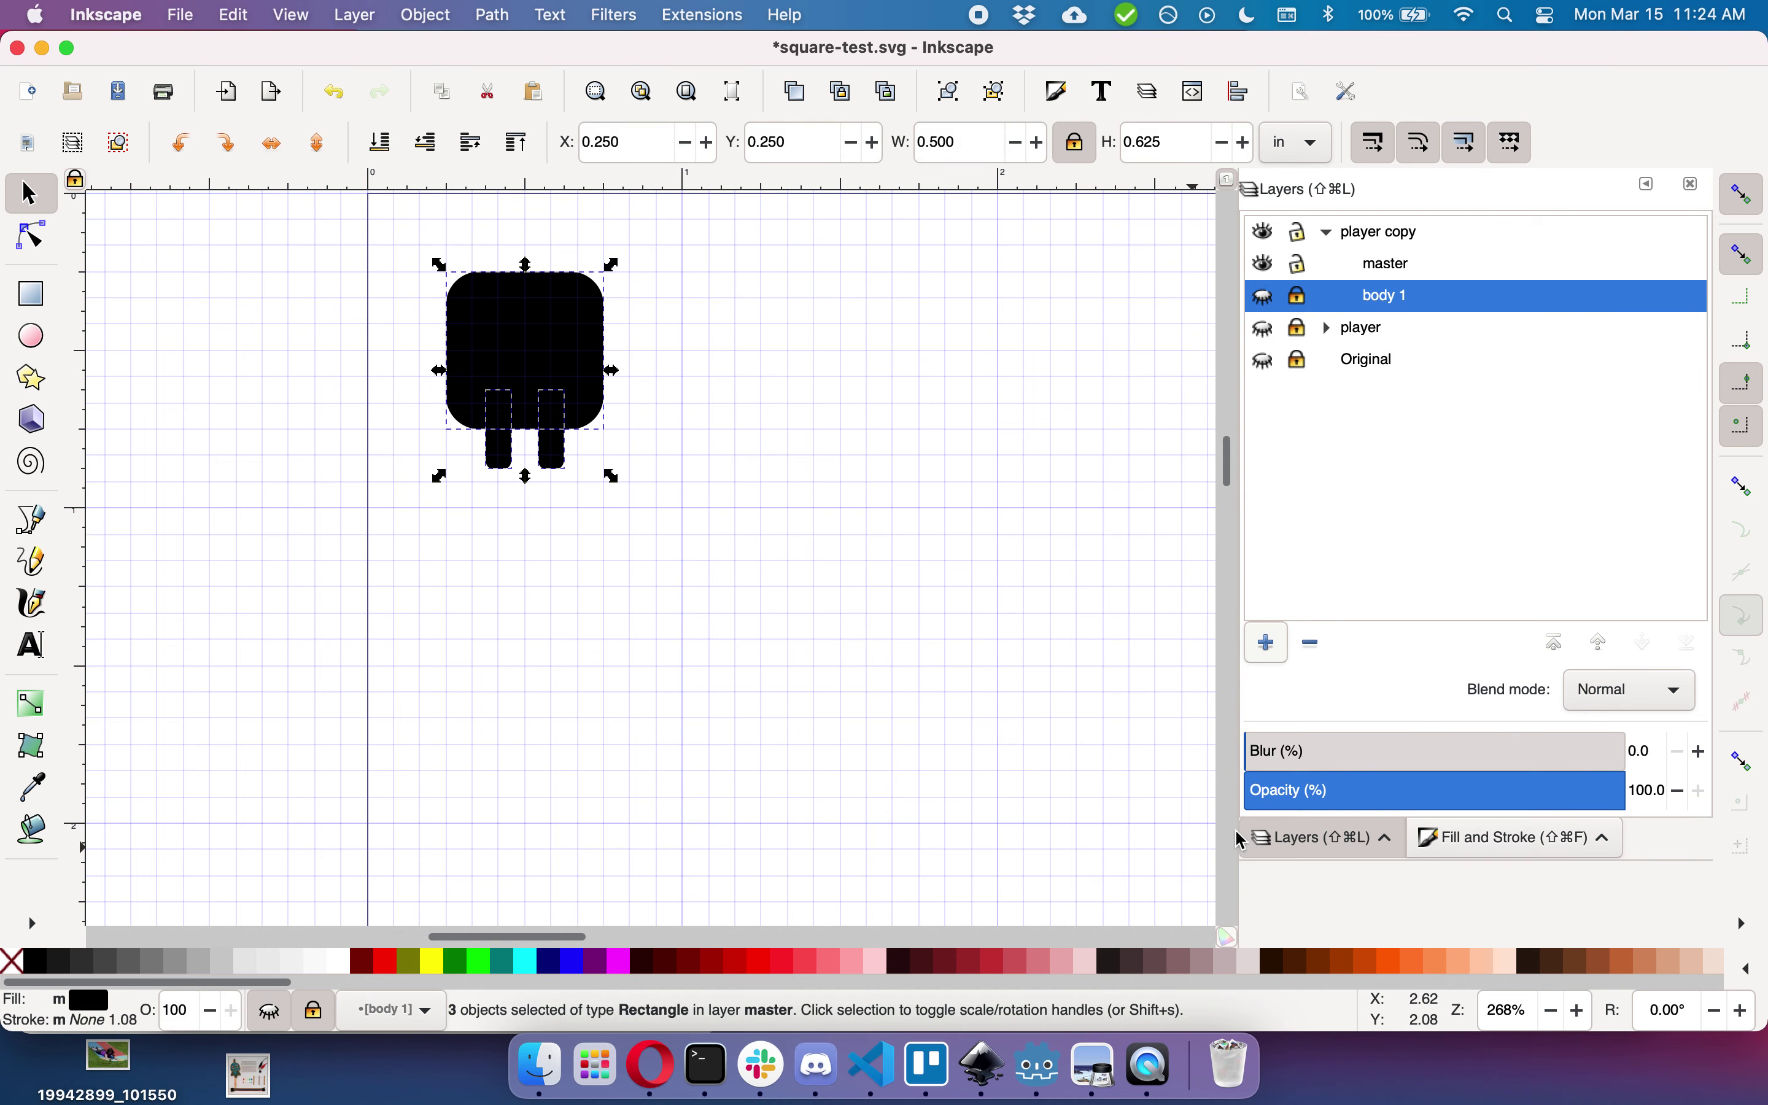
left_click(1496, 849)
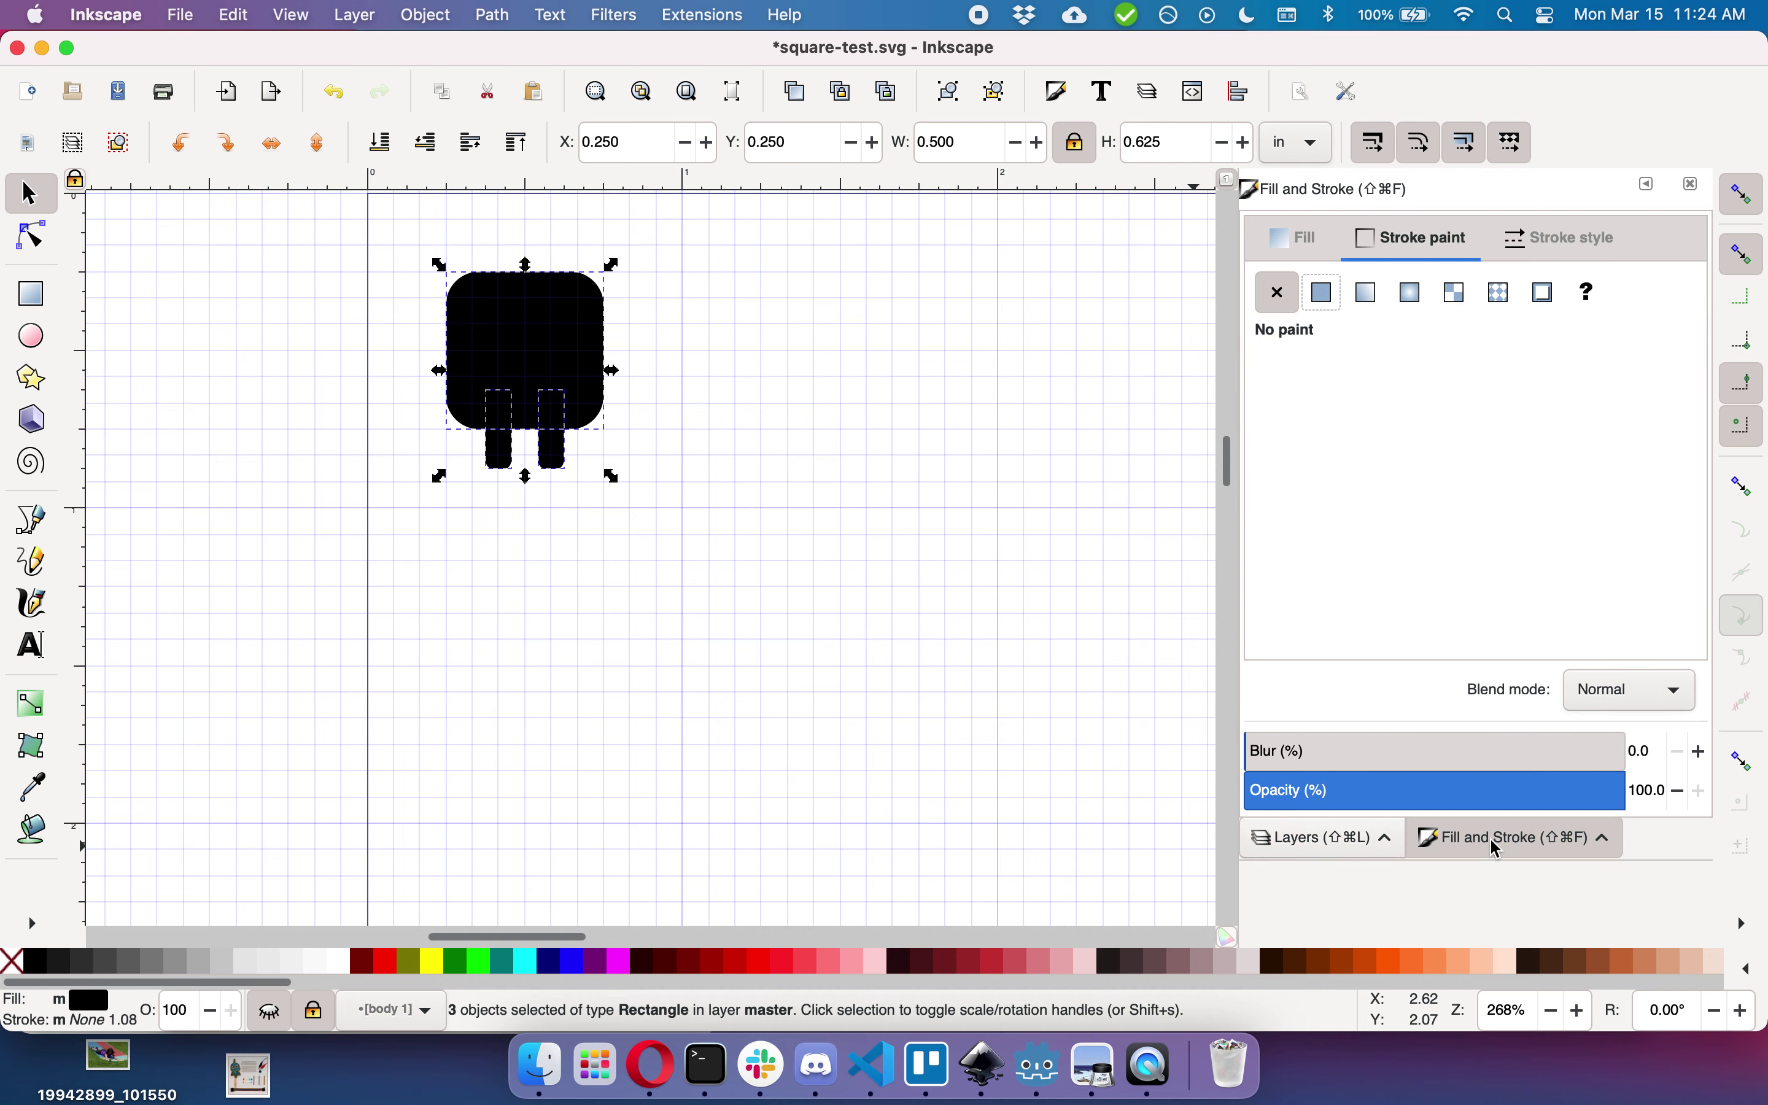
left_click(1590, 294)
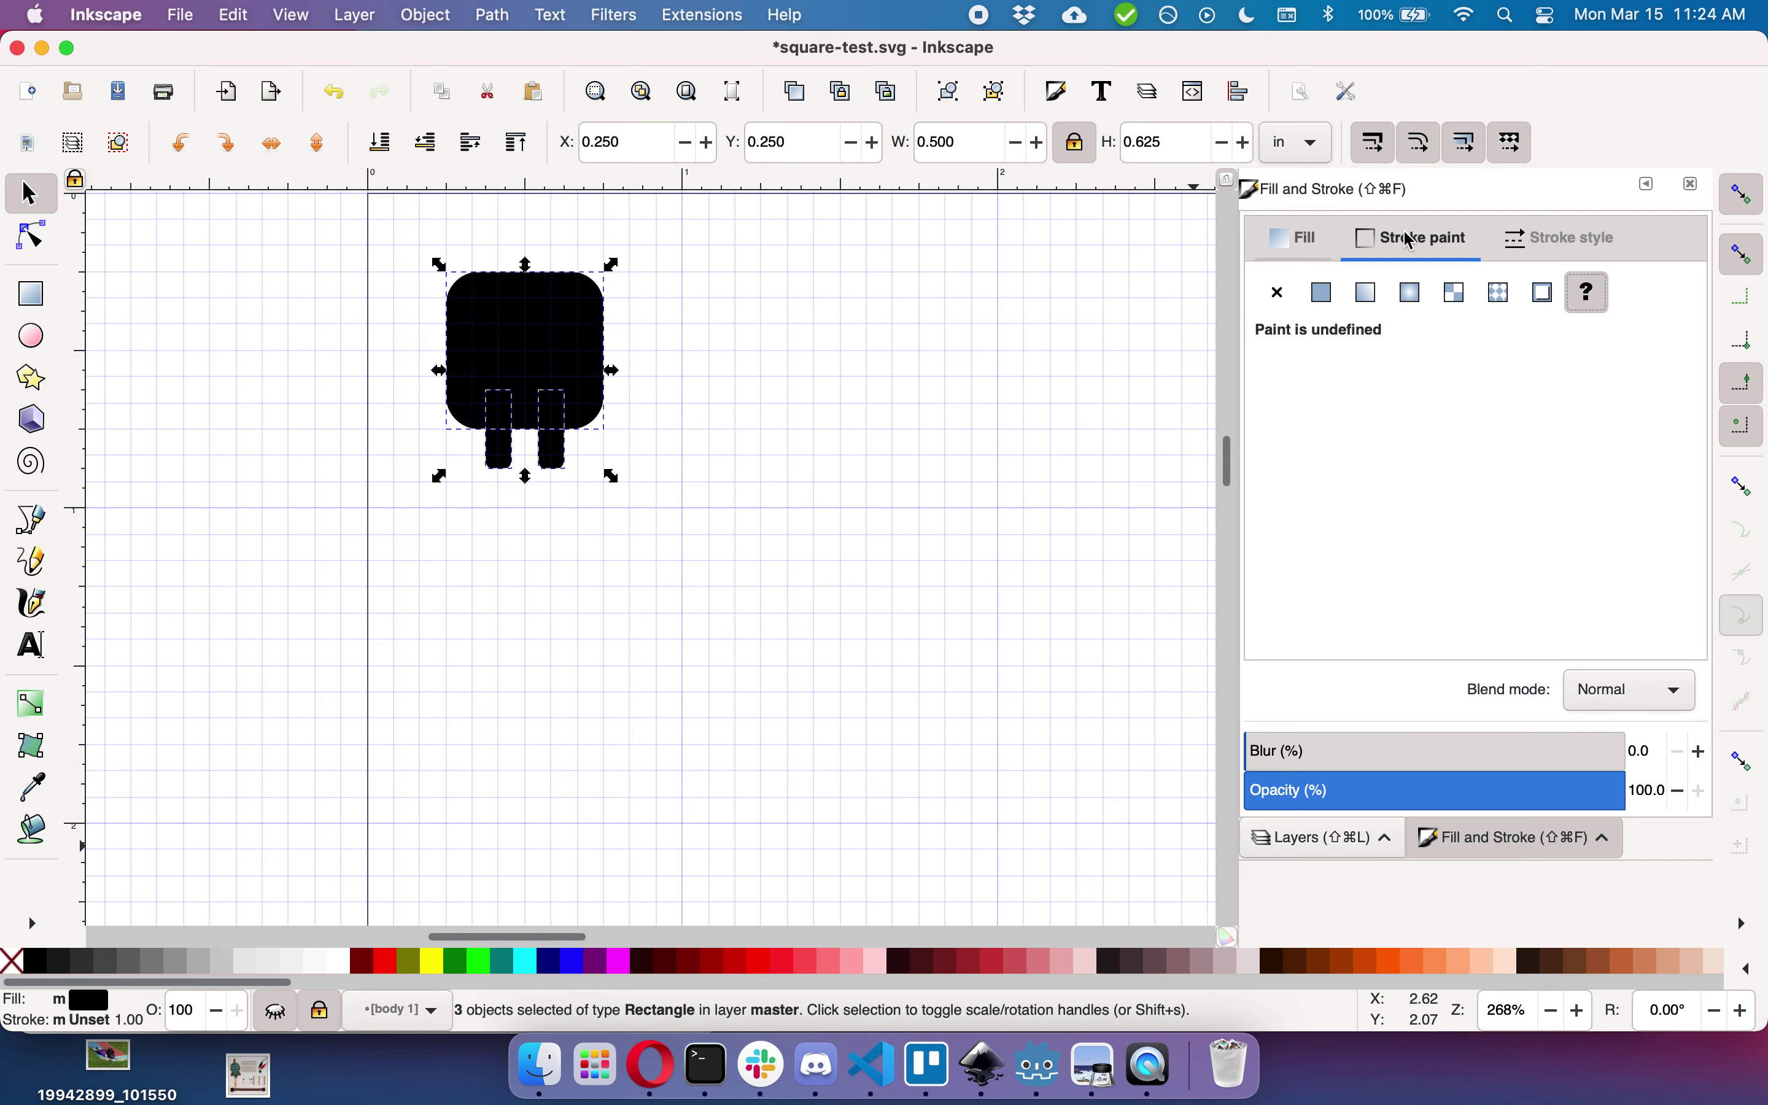
left_click(1591, 295)
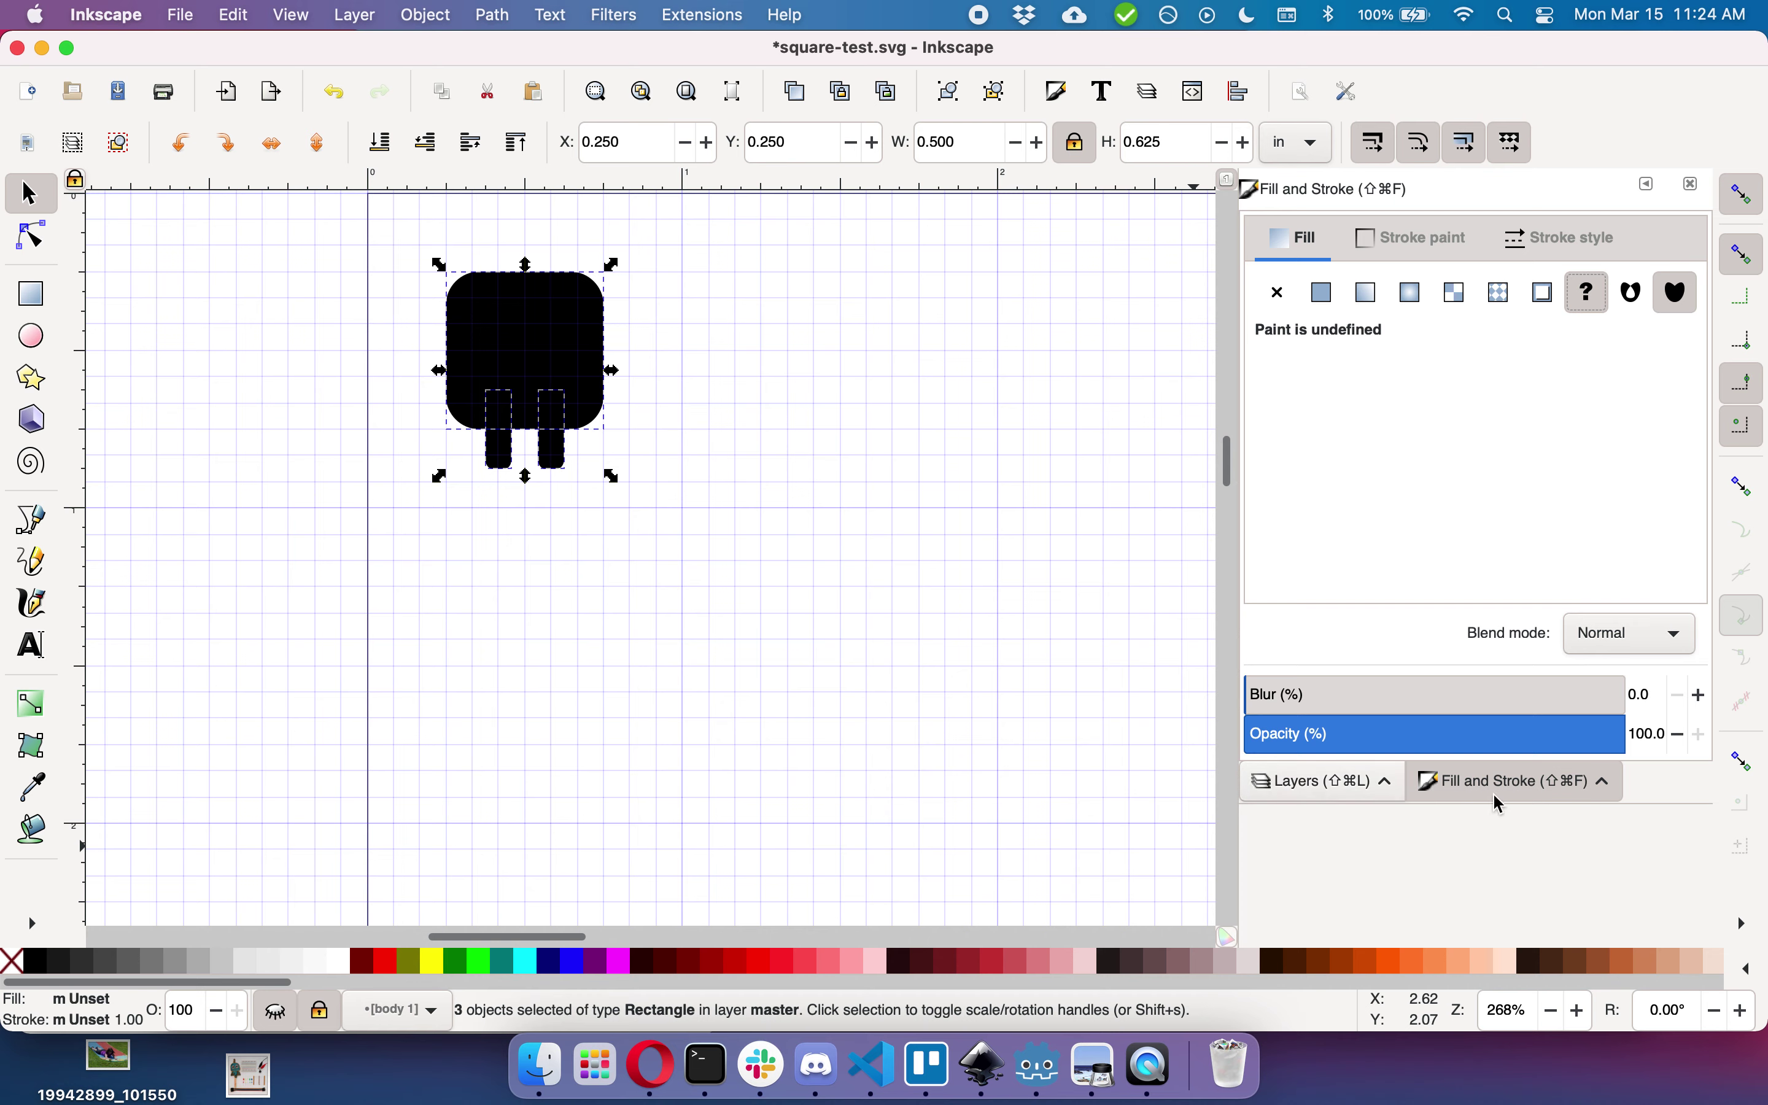
left_click(1308, 779)
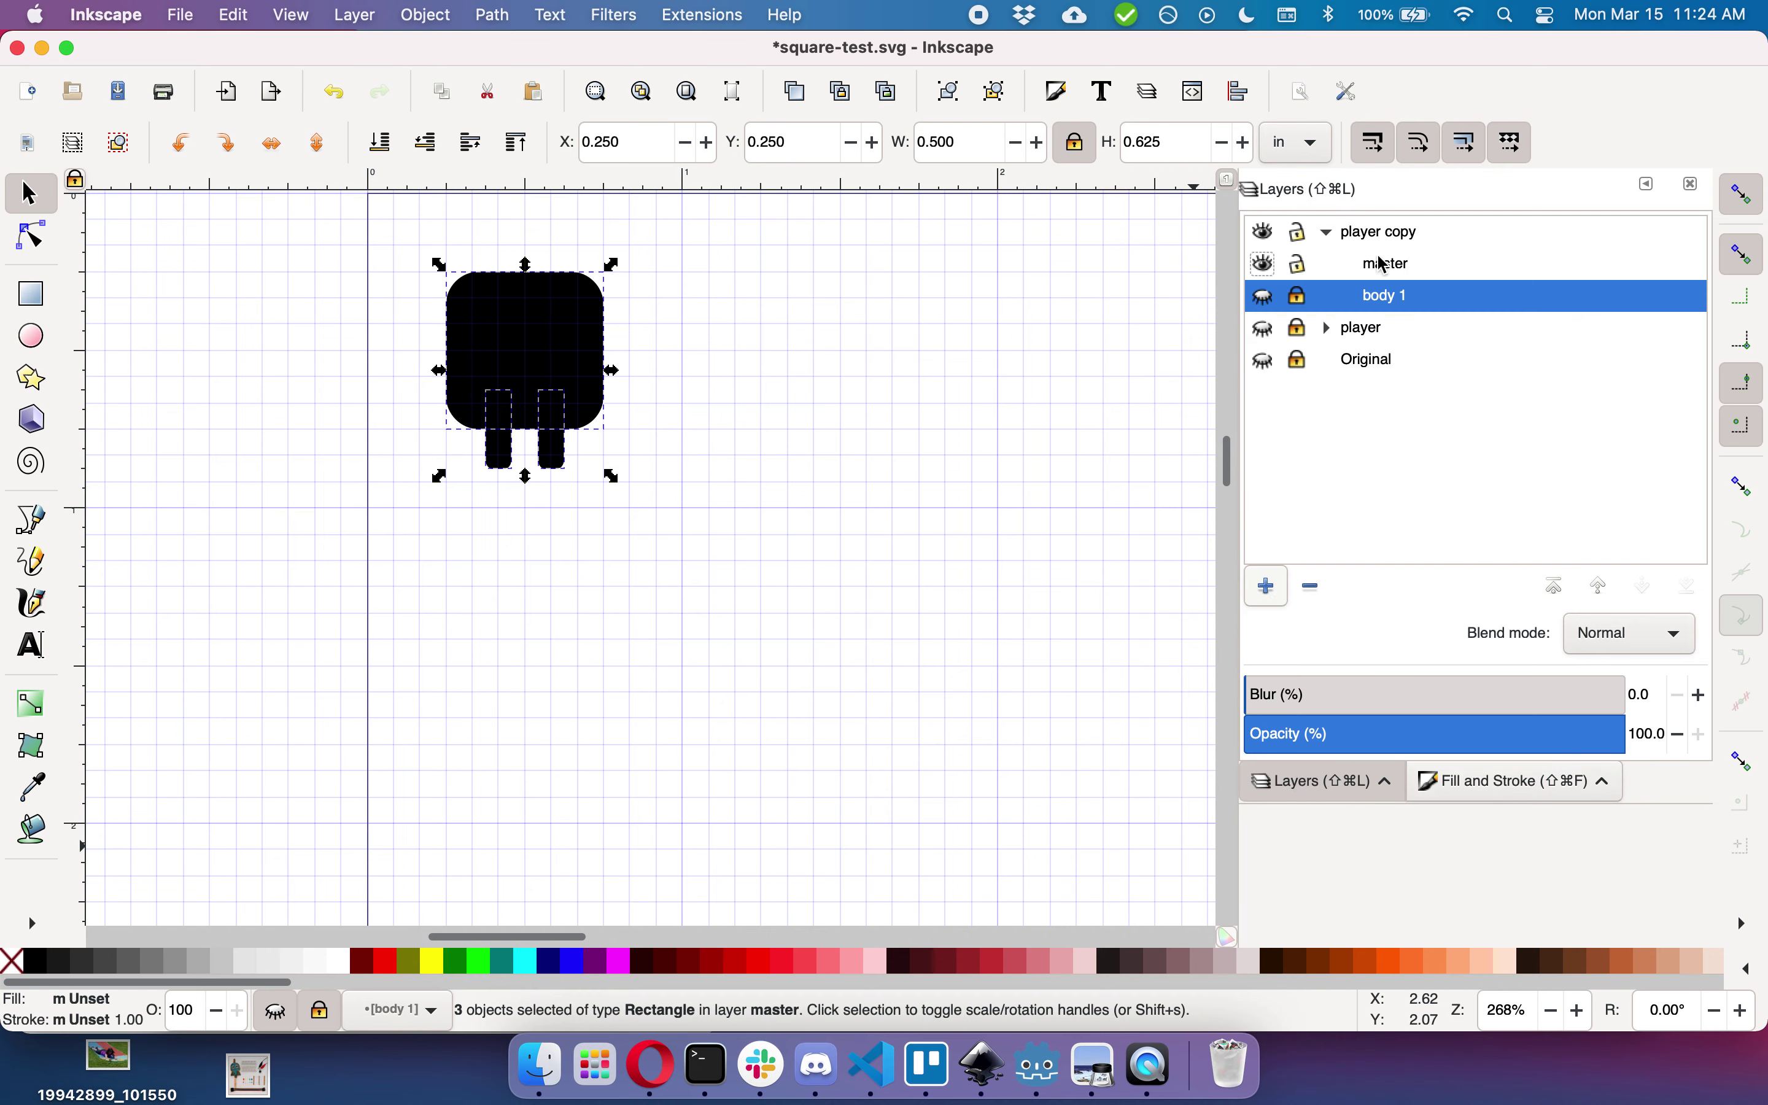
Step: Hide and lock master, show and unlock body 1, then show master again
left_click(1266, 265)
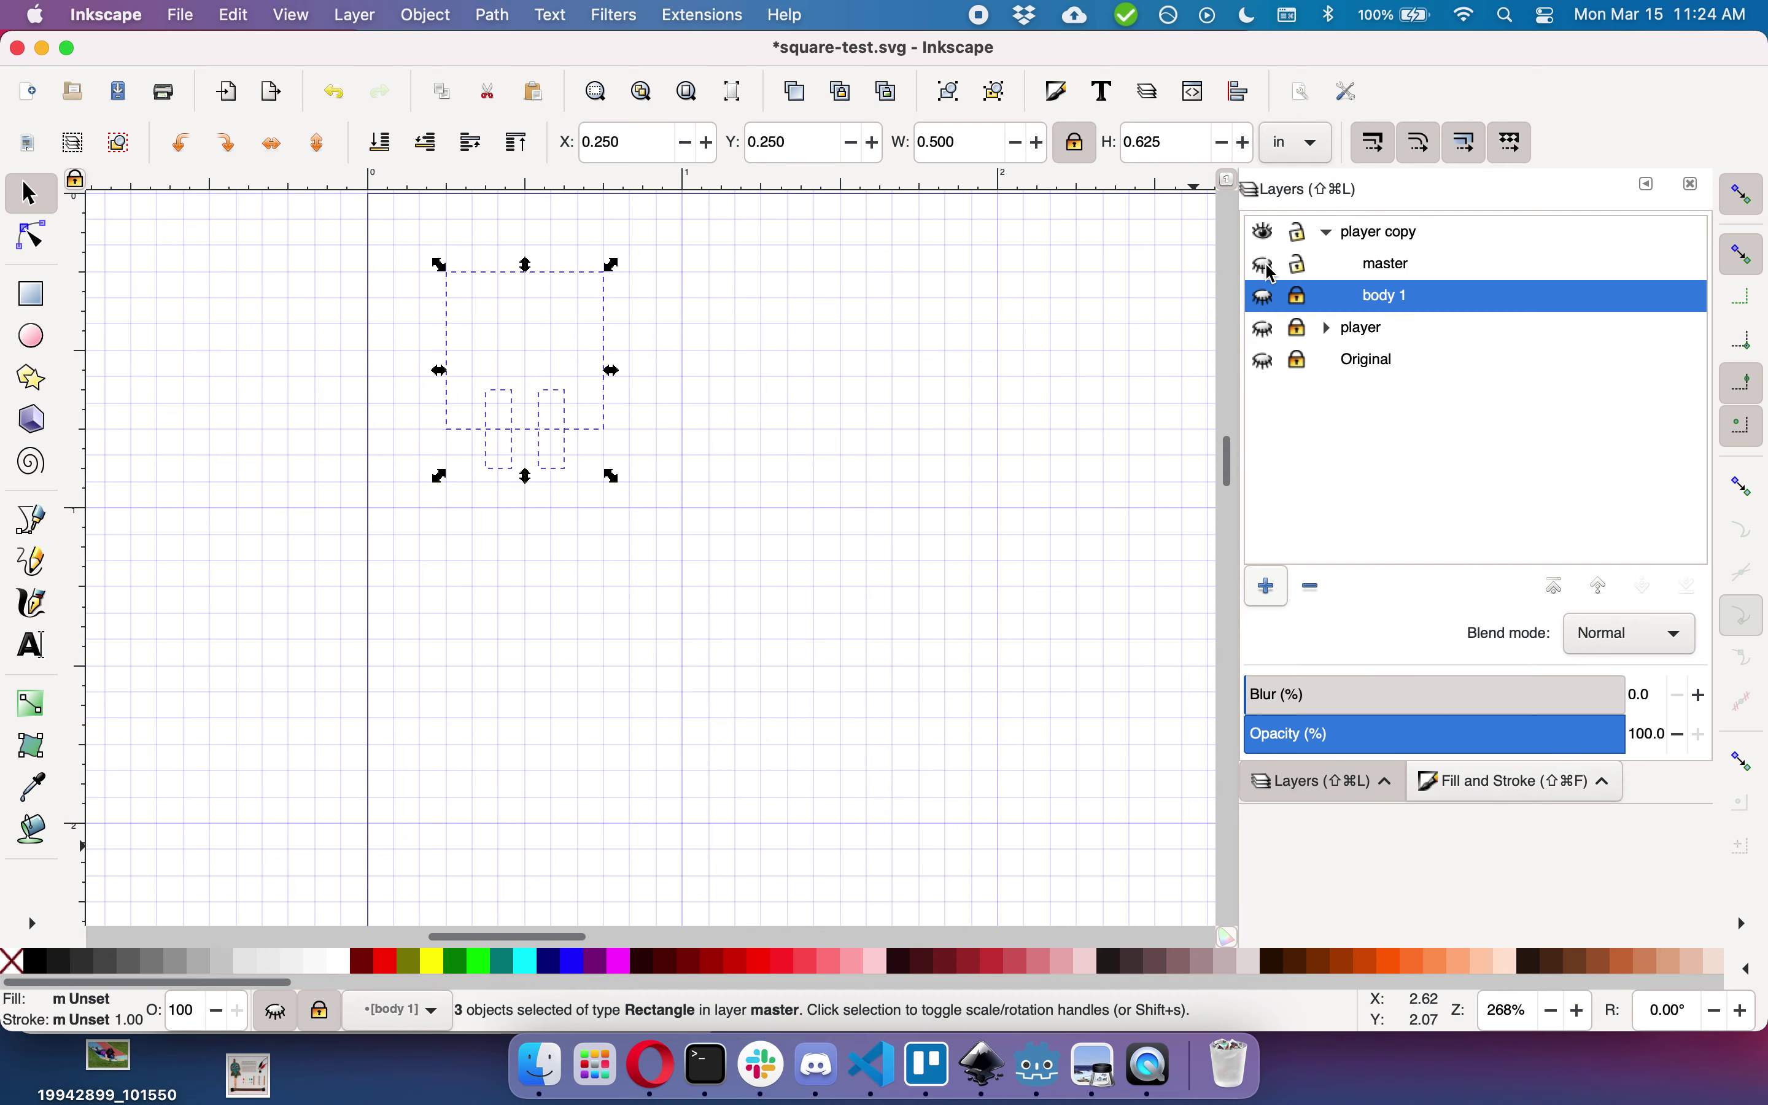
left_click(1299, 270)
left_click(1264, 299)
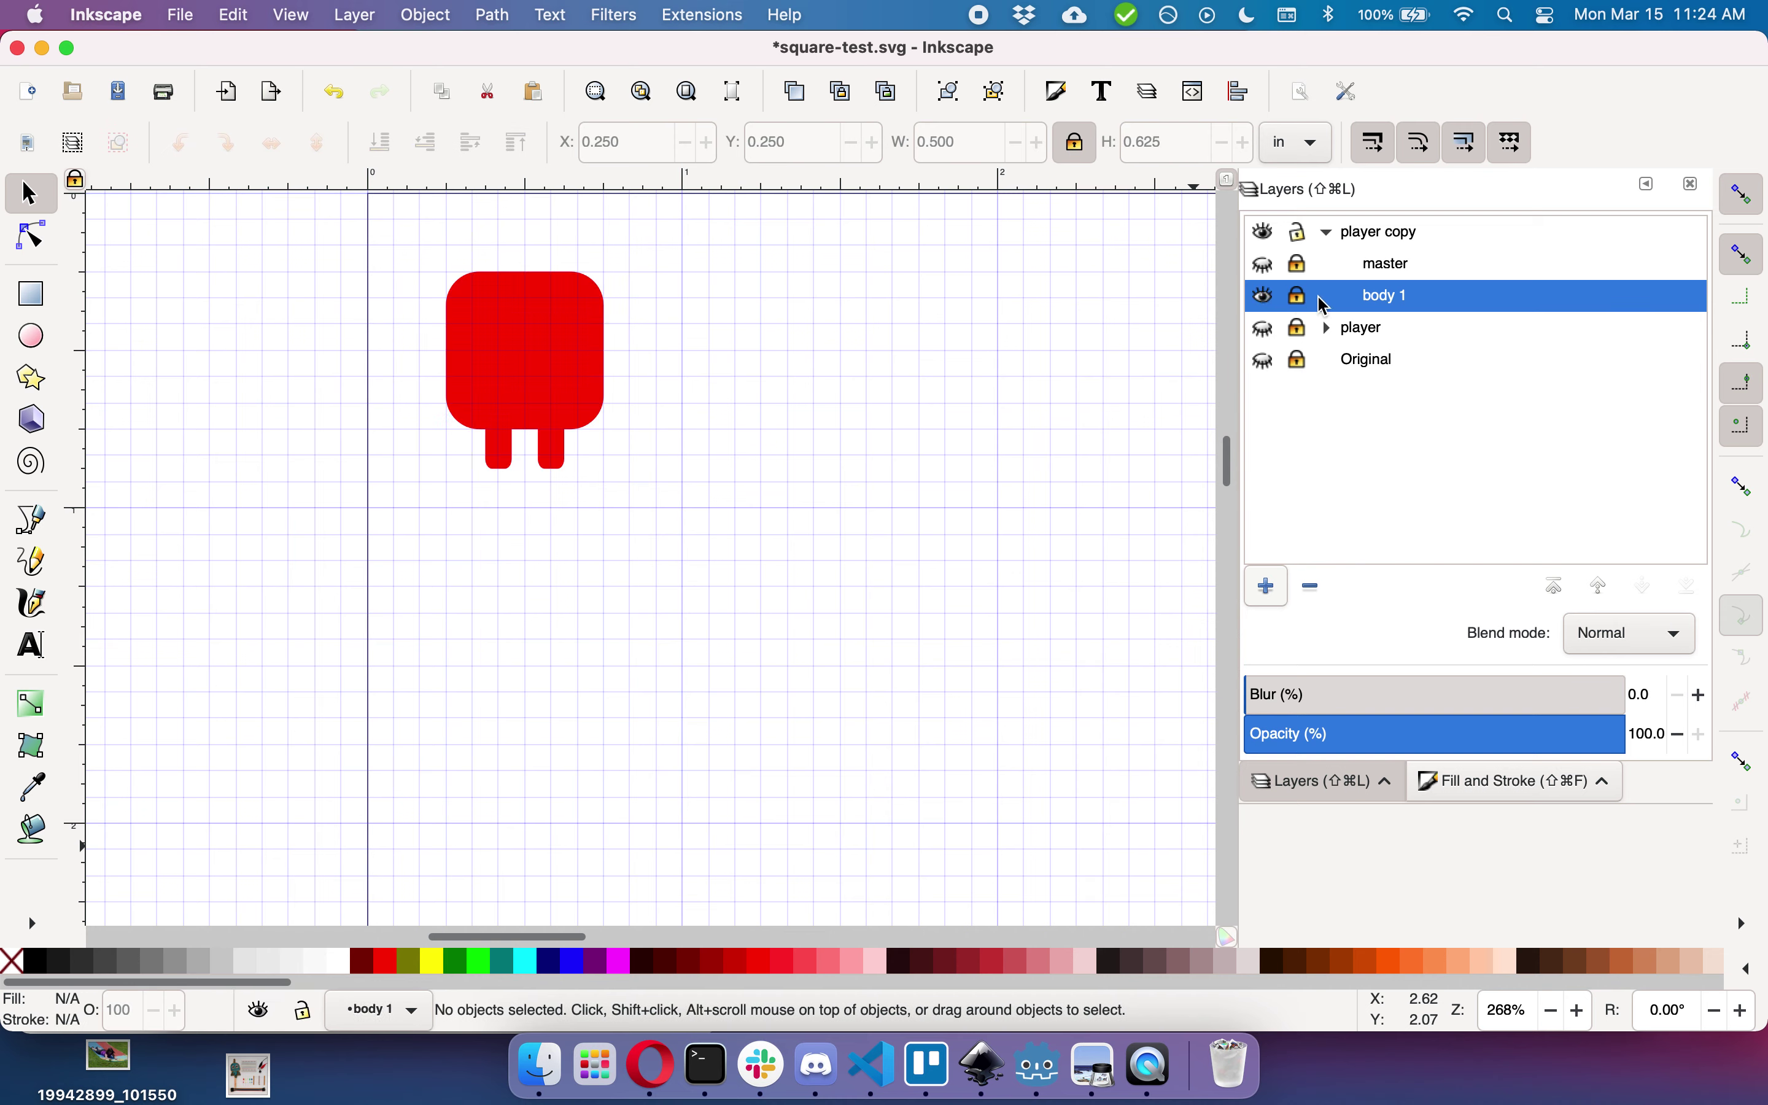
left_click(1302, 298)
left_click(1267, 266)
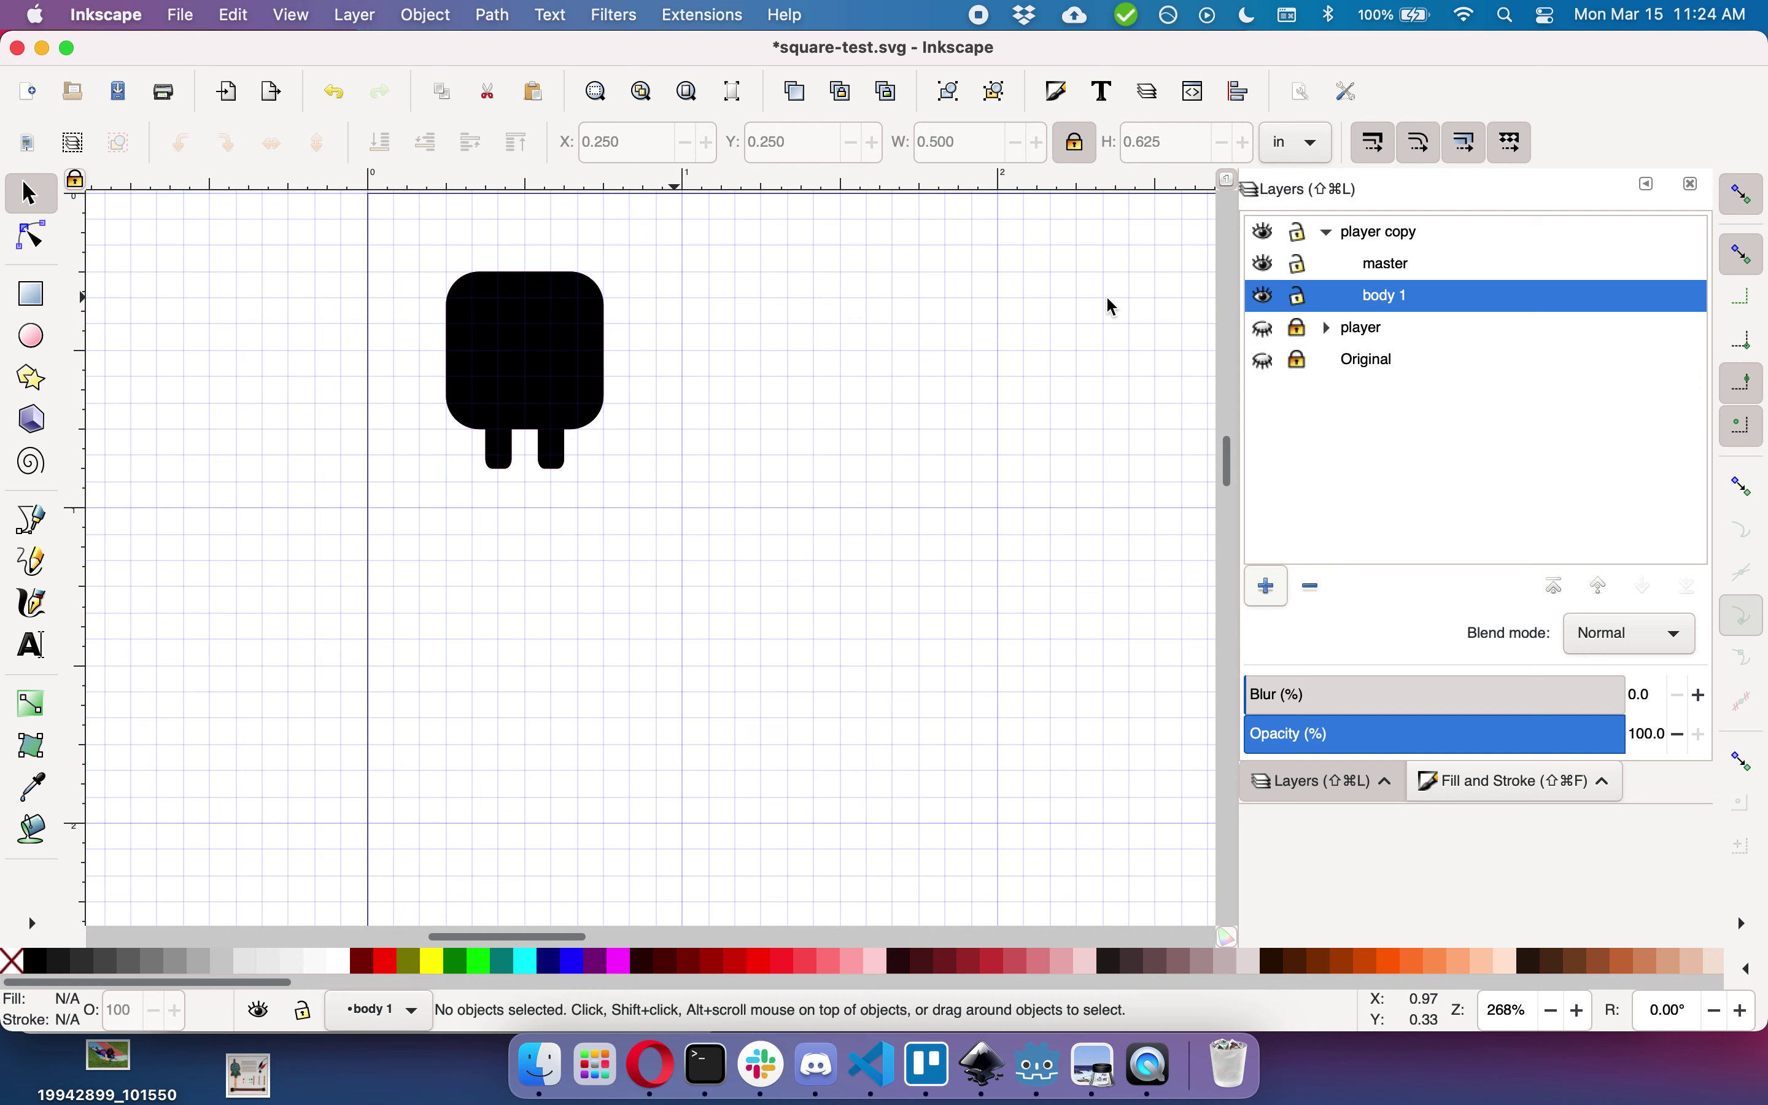
Step: Lock body 1 and rotate the master's right leg about 30 degrees, checking the red clone beneath
left_click(1299, 296)
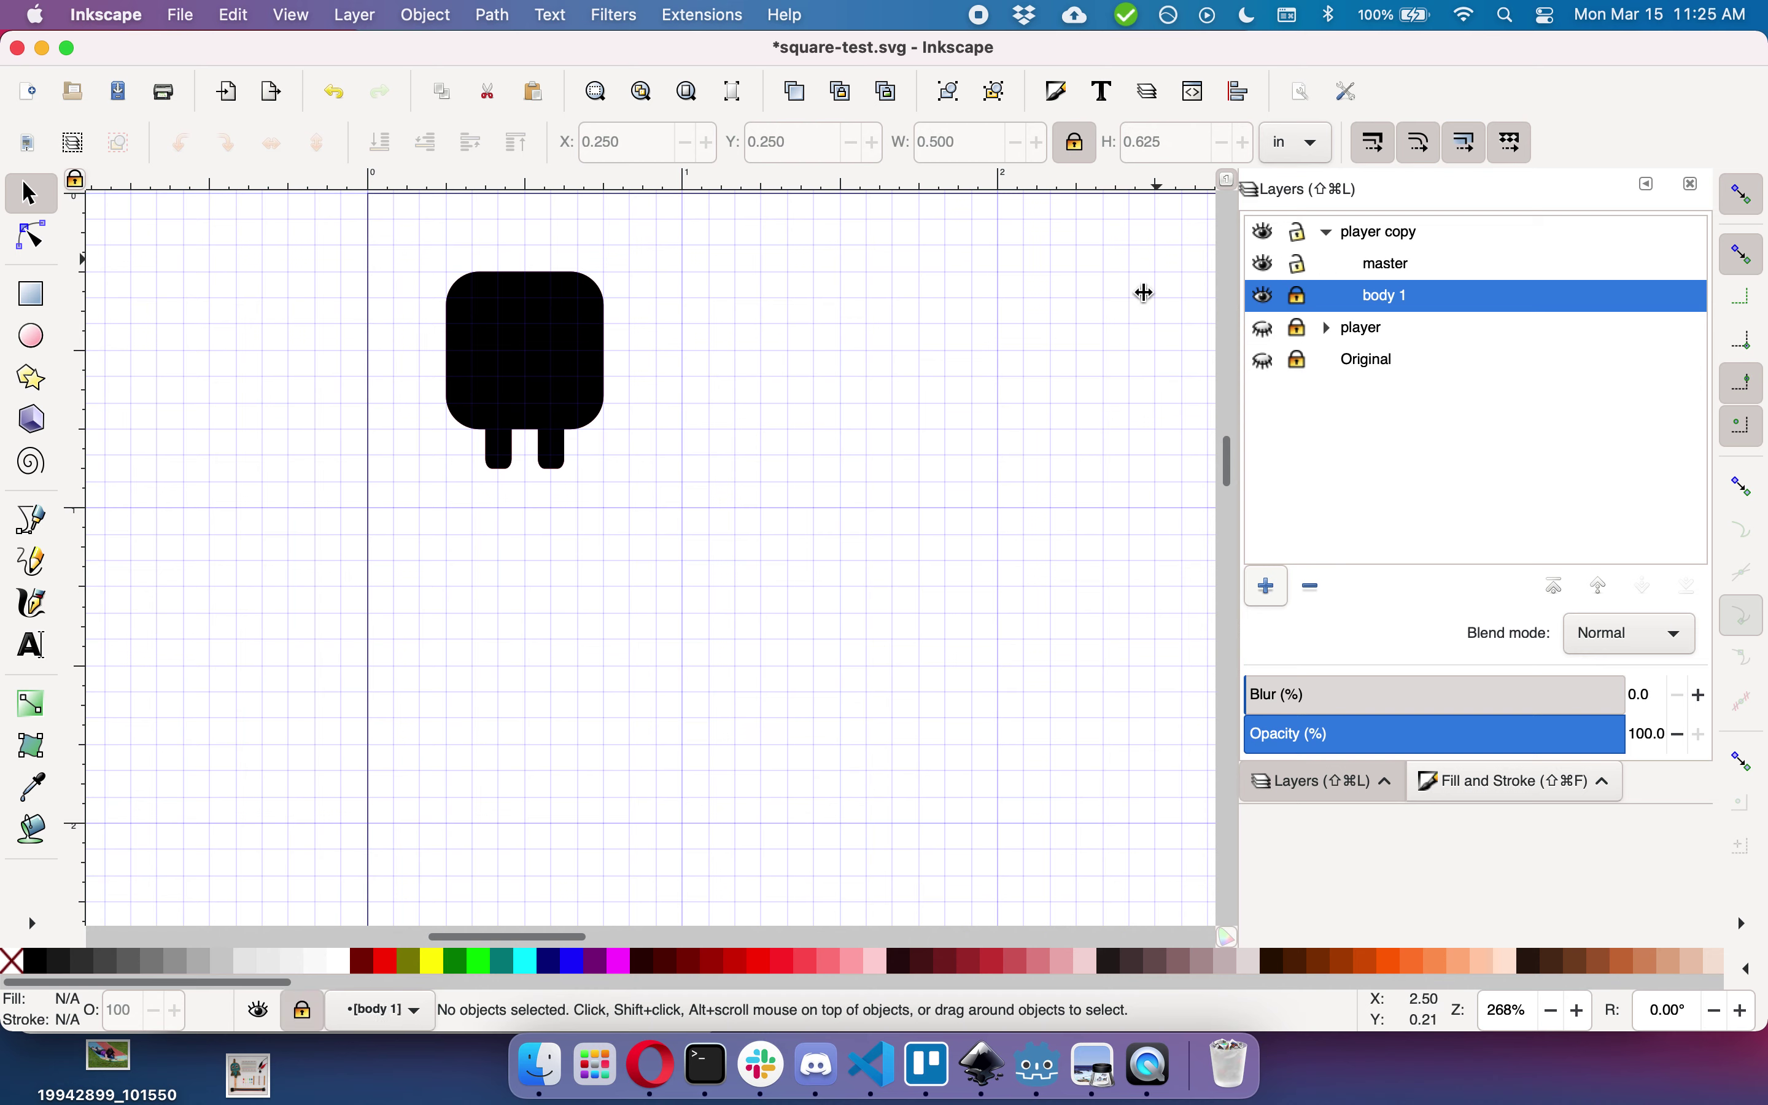
left_click(553, 464)
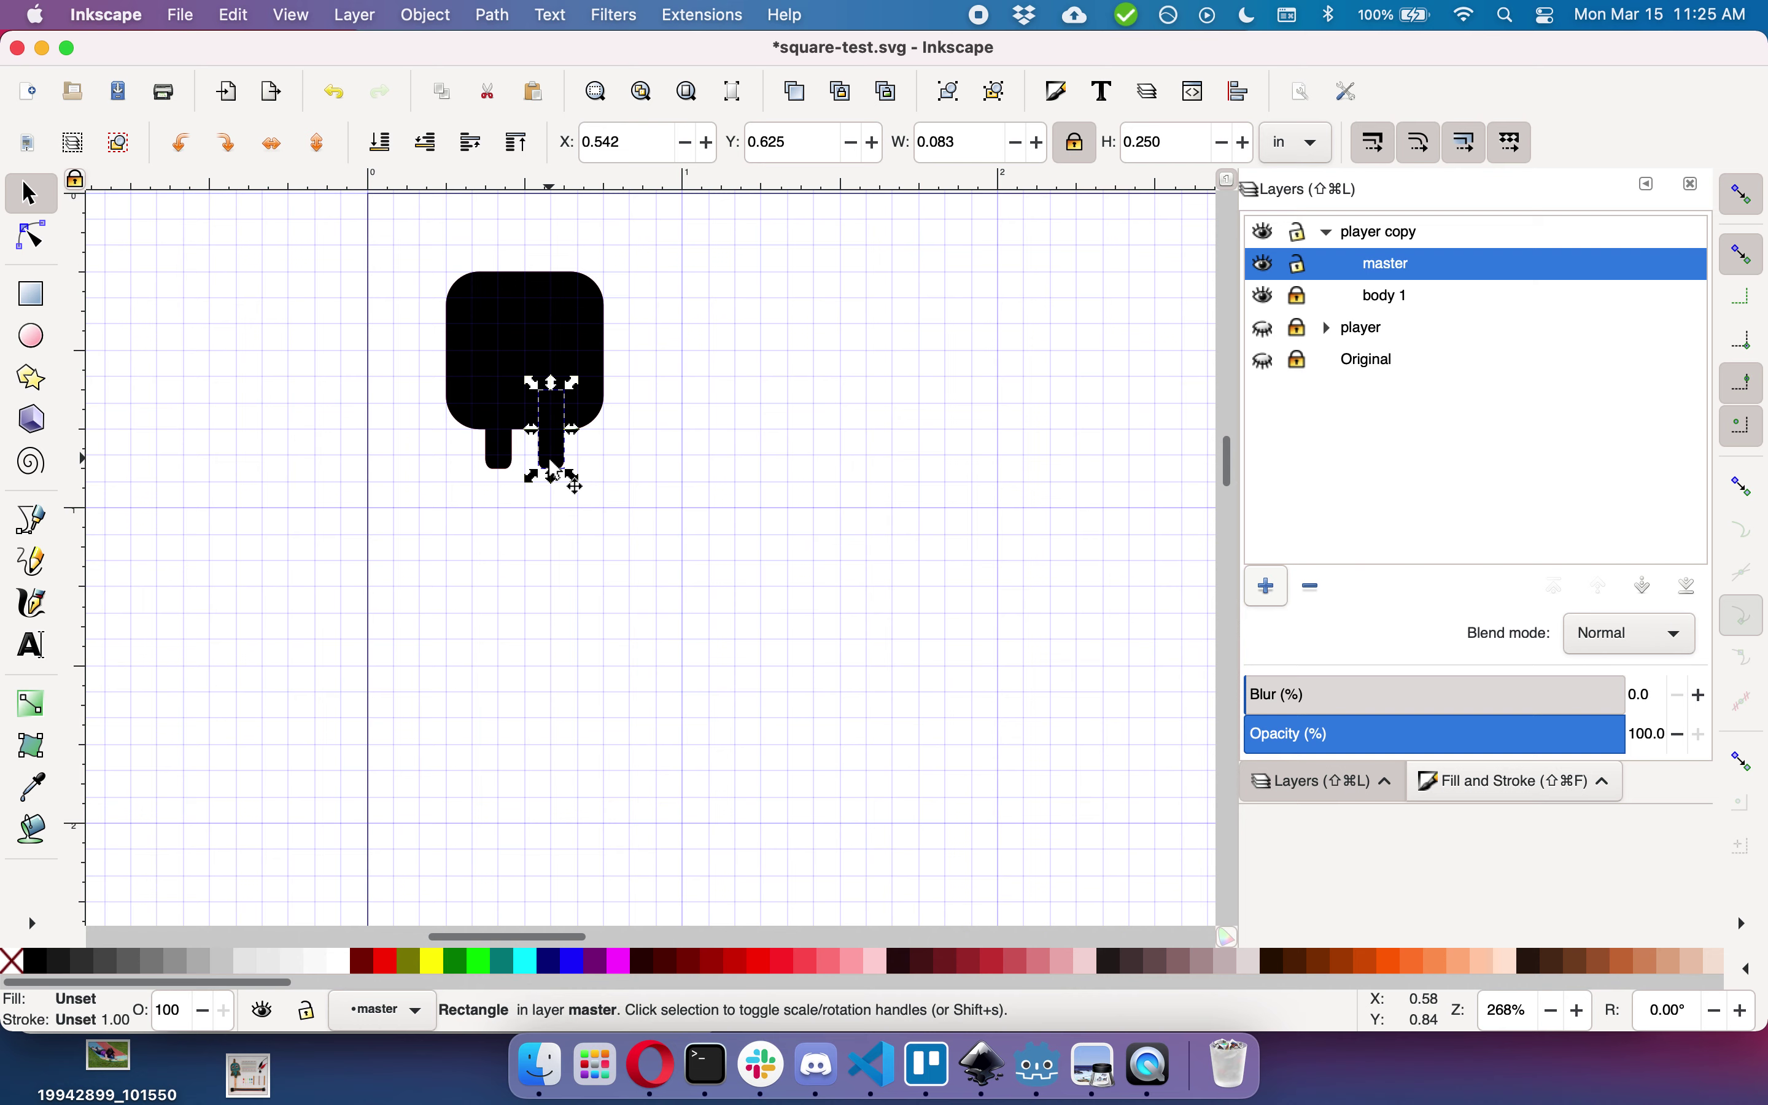
left_click(554, 468)
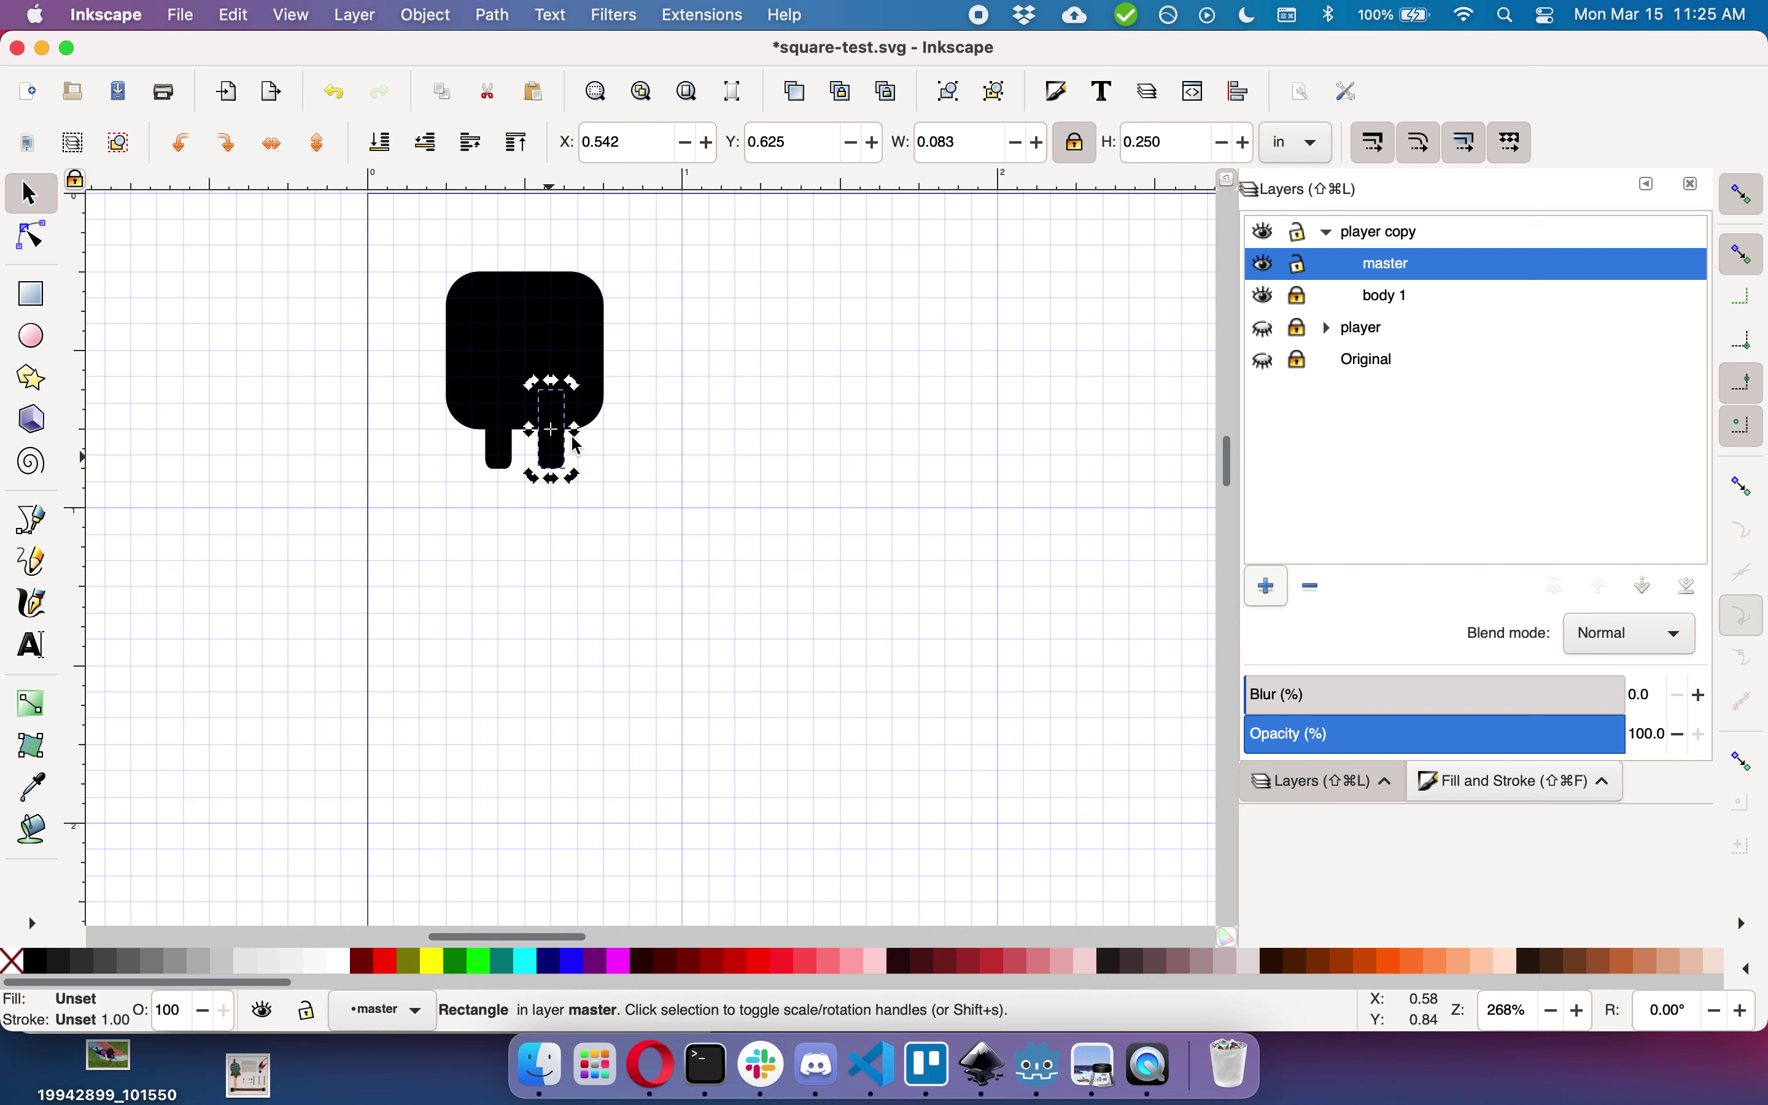
left_click_drag(575, 479, 601, 475)
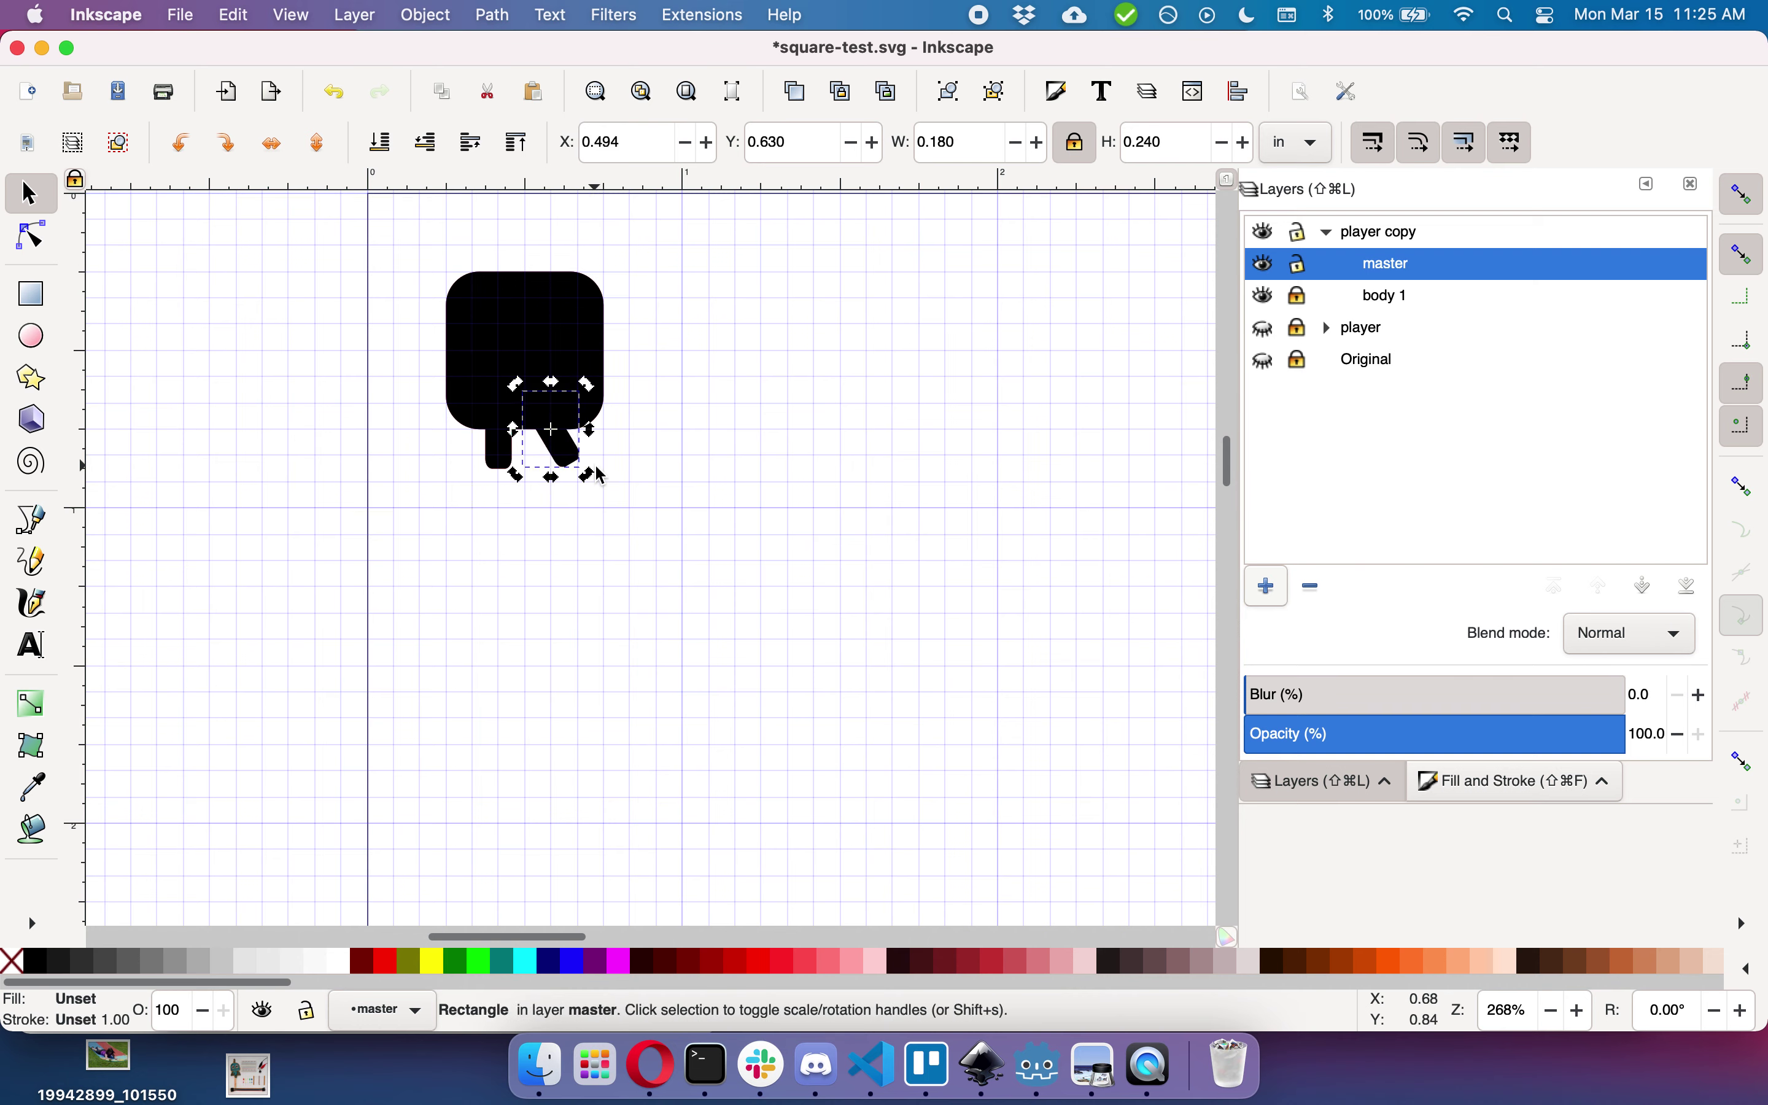
left_click(1266, 268)
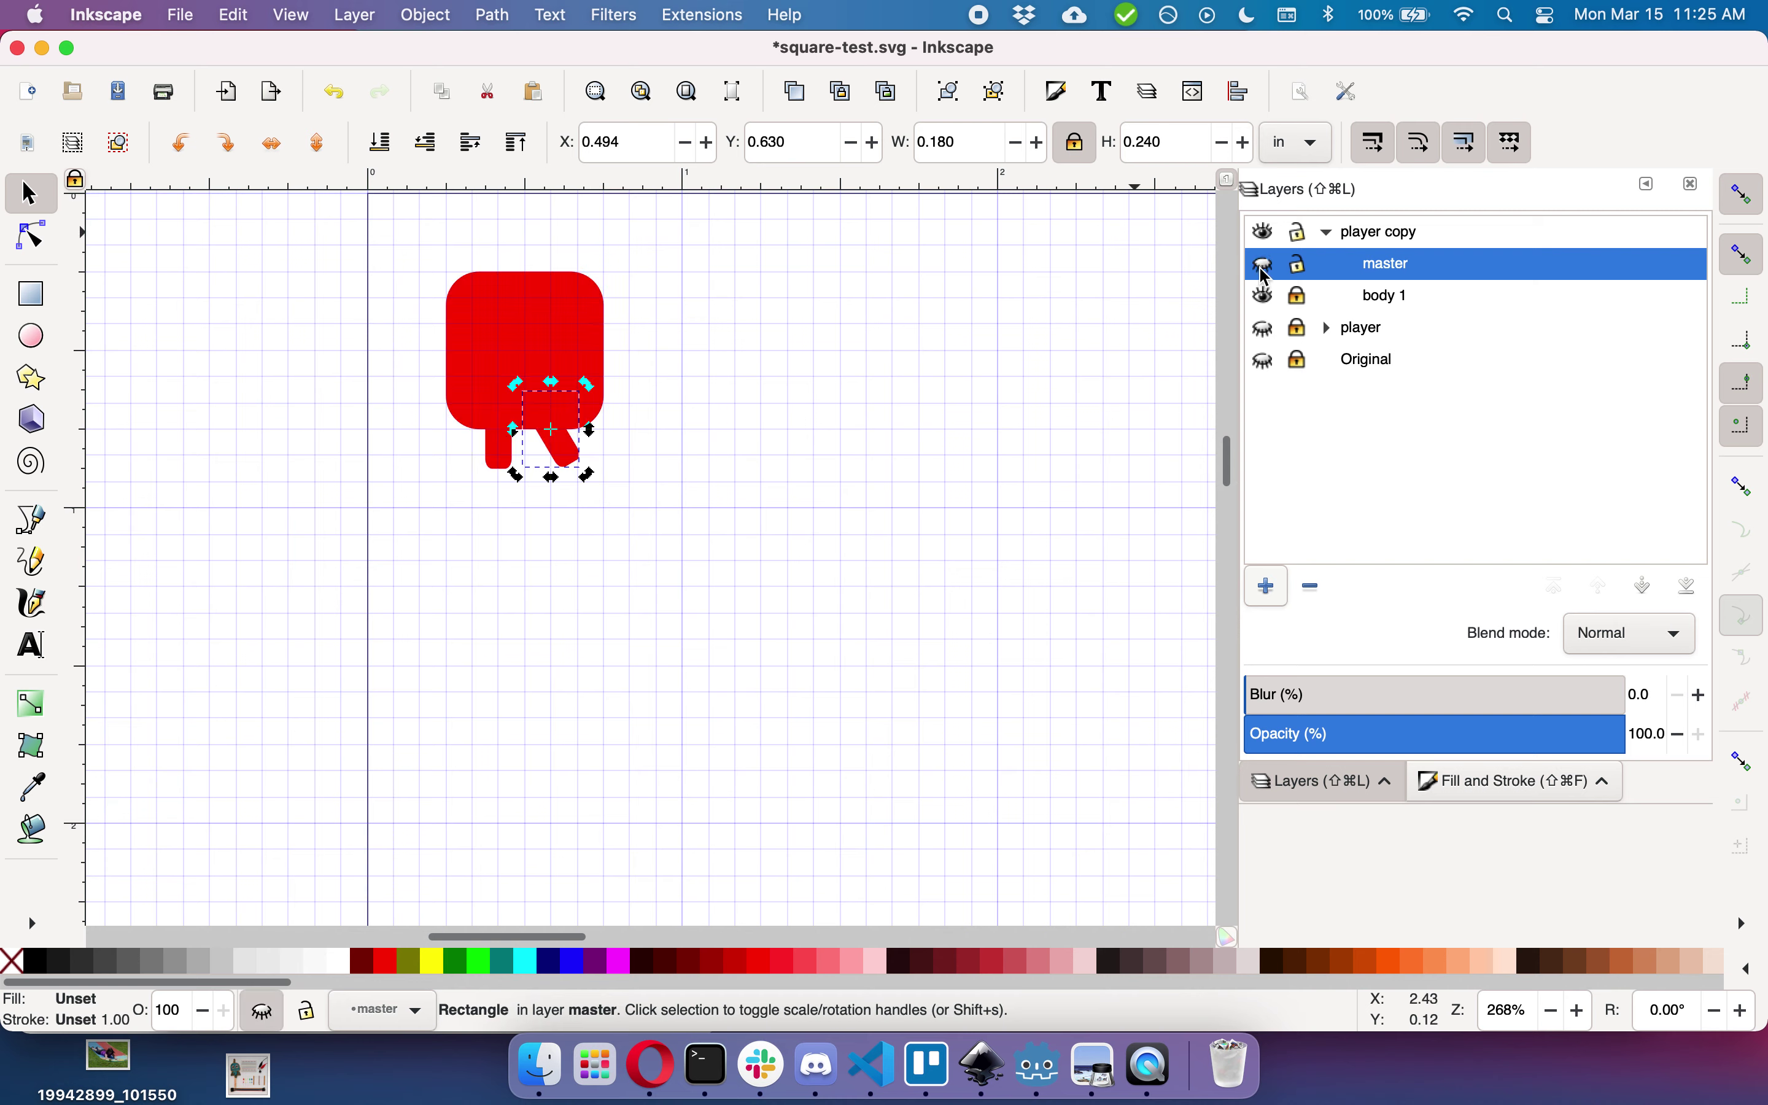
left_click(1266, 272)
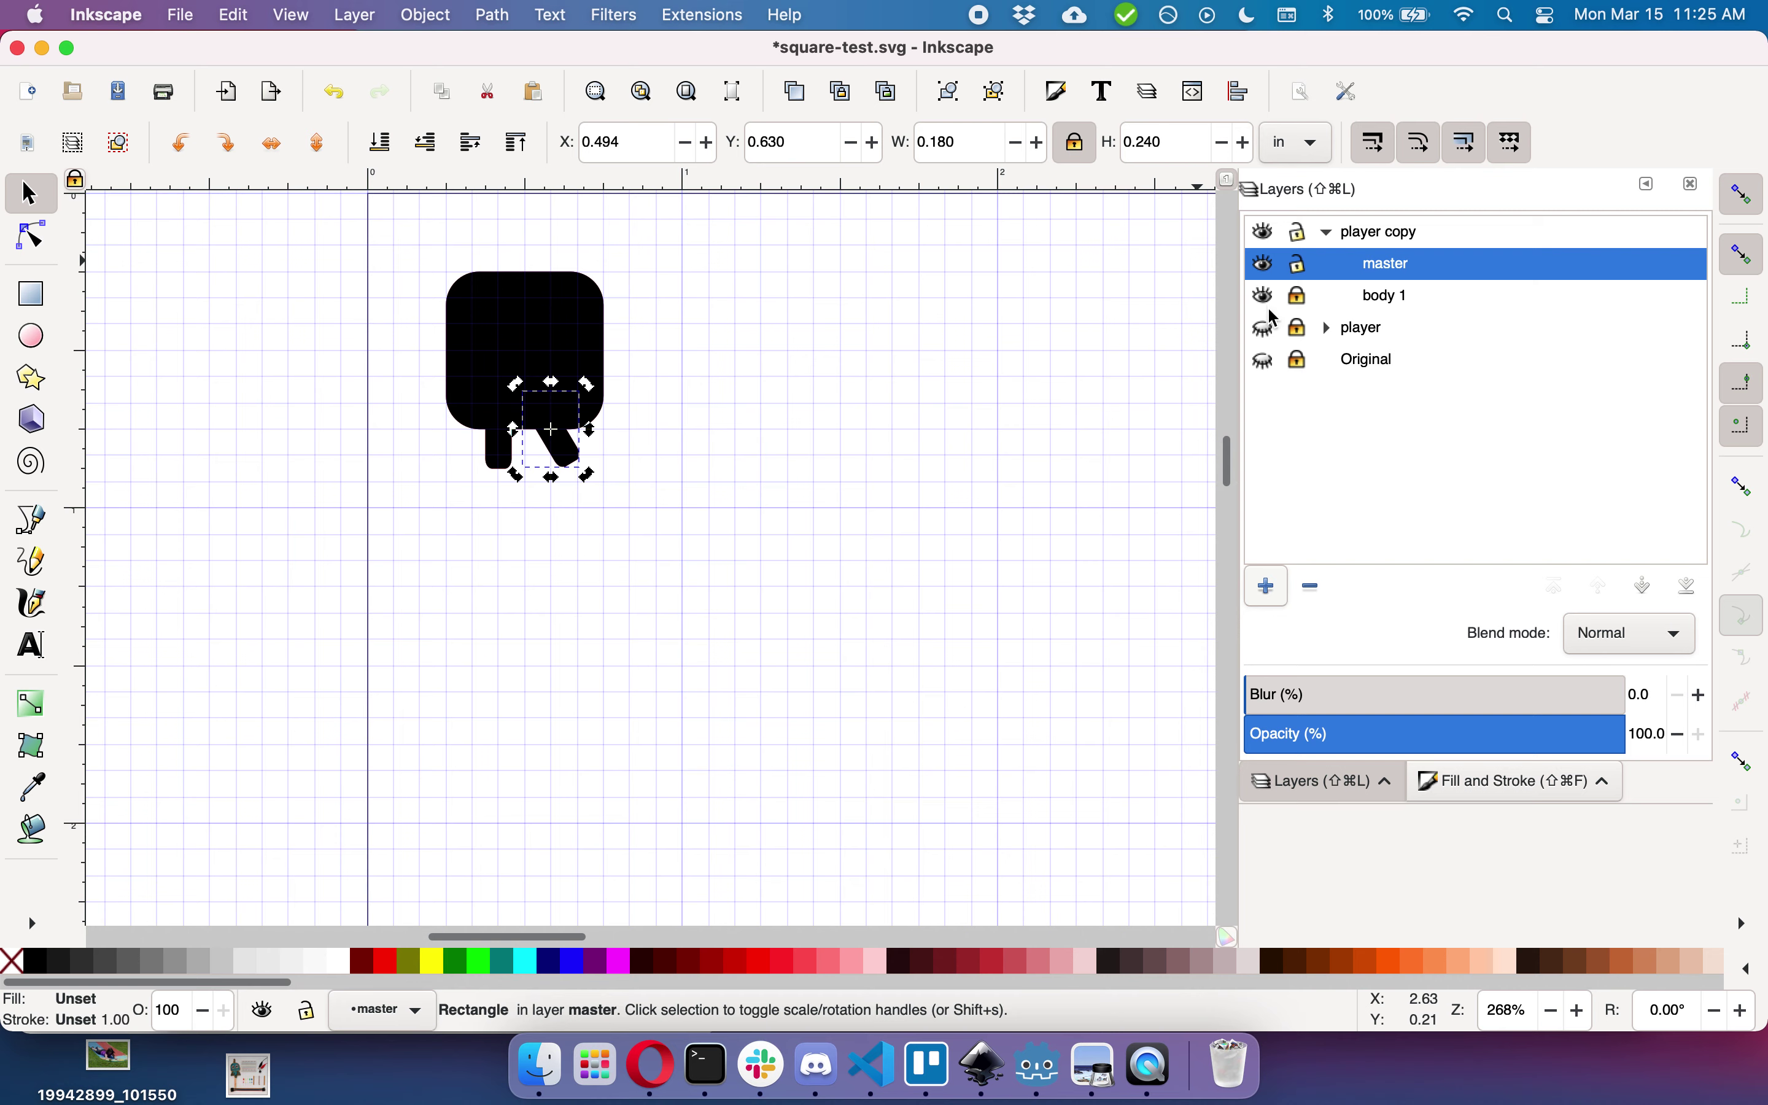
Step: Nudge the right leg downward, then undo that move
left_click(574, 462)
key("Down")
key("Down")
key("Down")
key("Down")
key("Down")
key("Down")
key("Down")
key("Down")
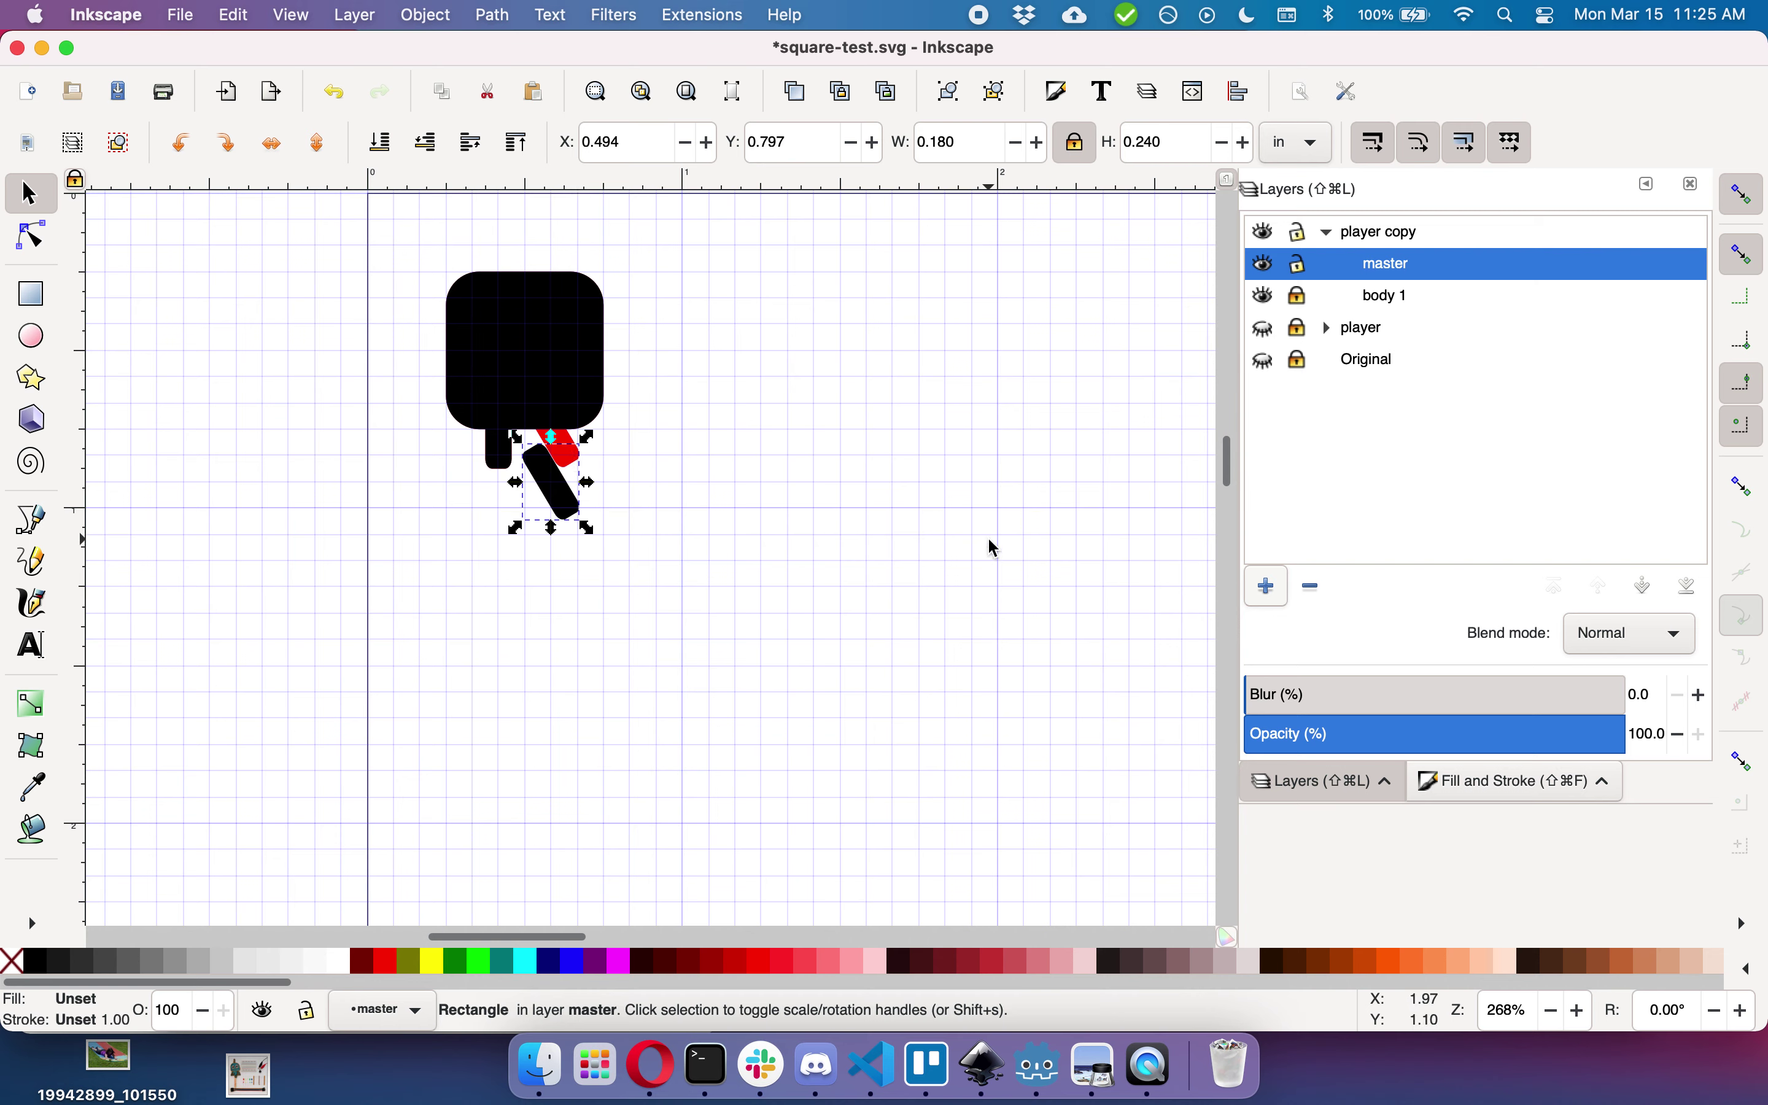
left_click(793, 495)
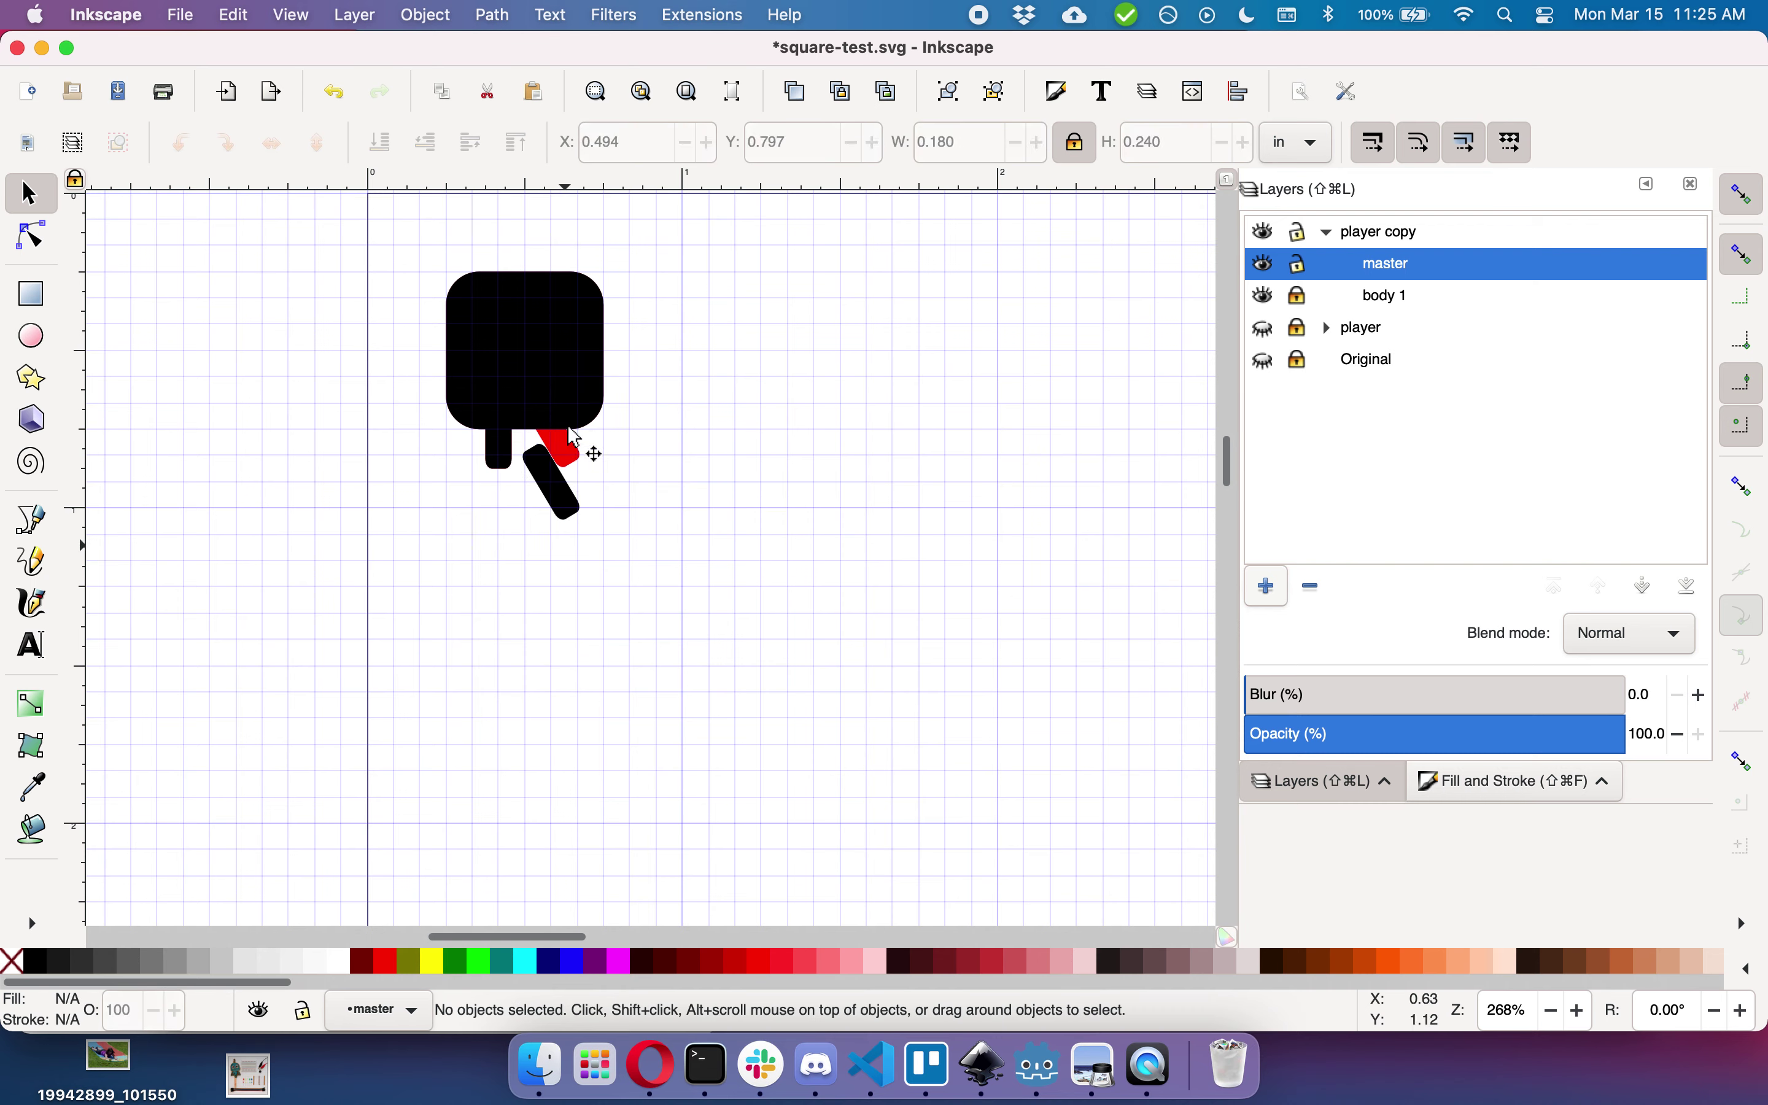
key("alt")
key("super+z")
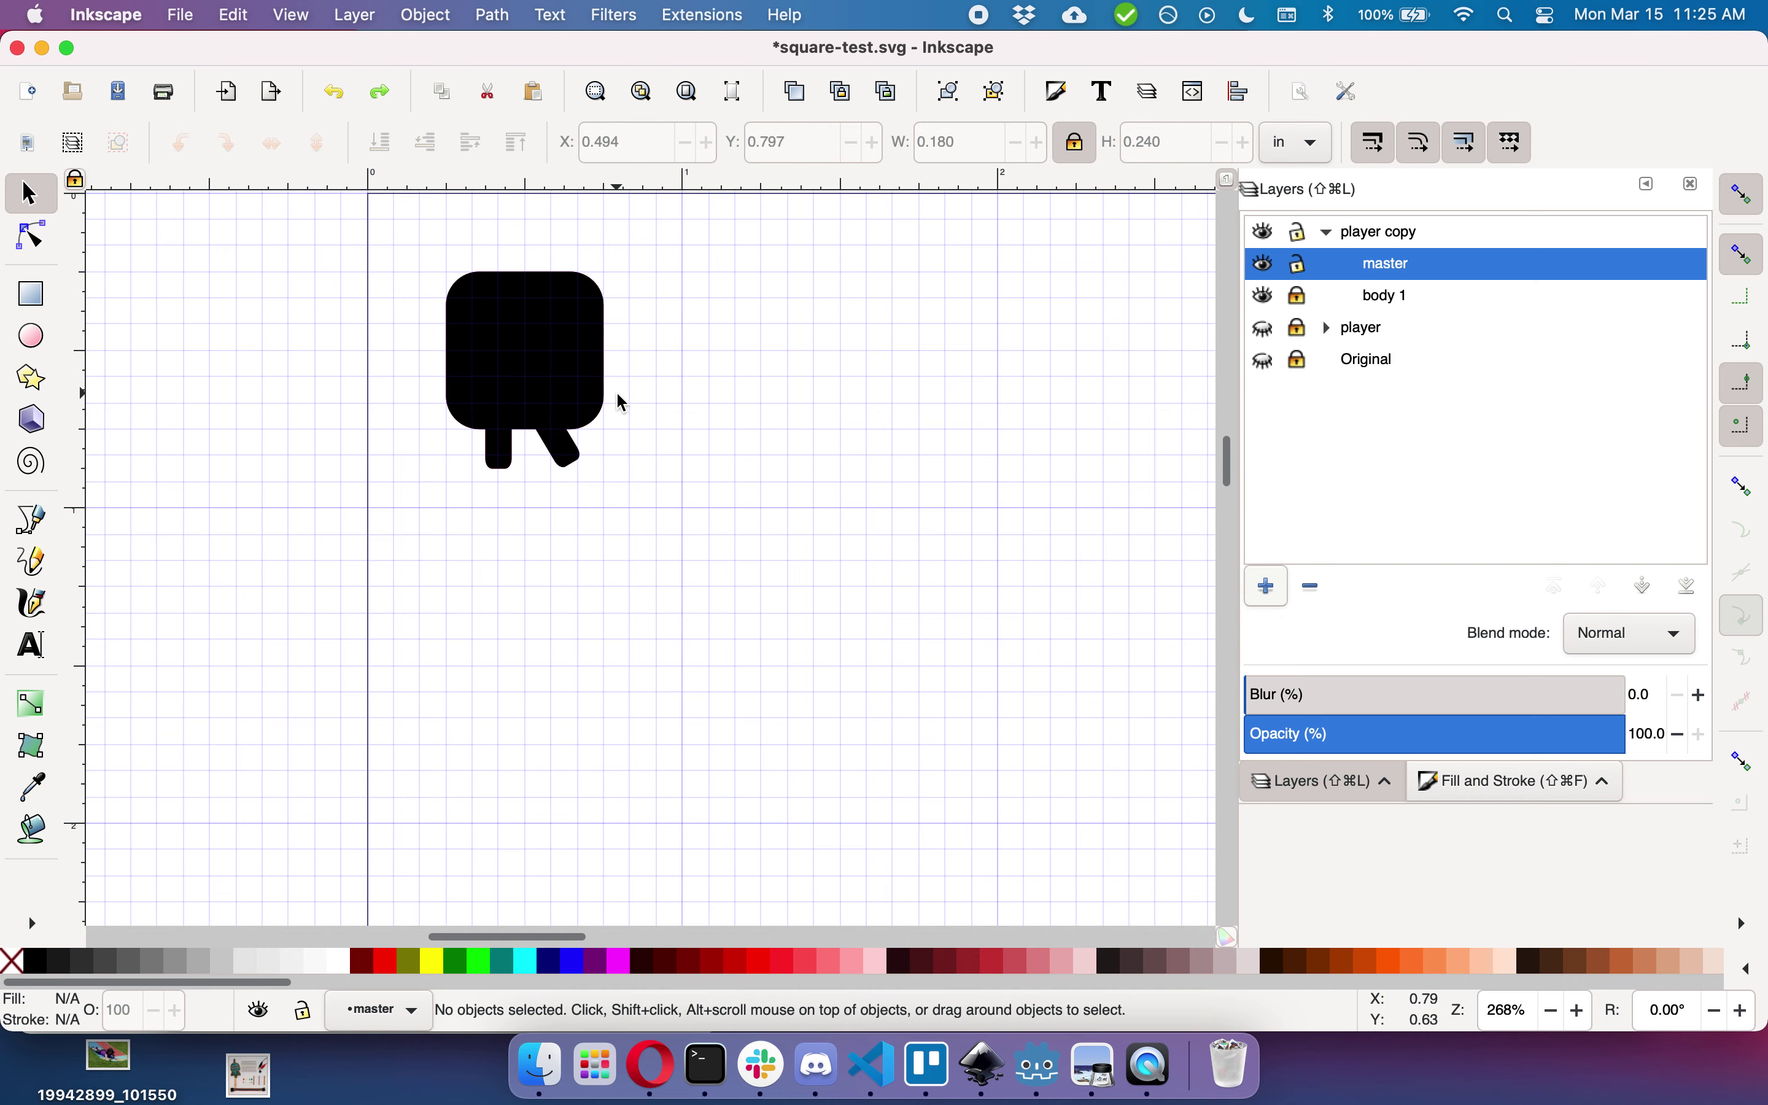
Step: In Preferences > Behavior > Clones, set moving originals to Move in parallel
left_click(119, 13)
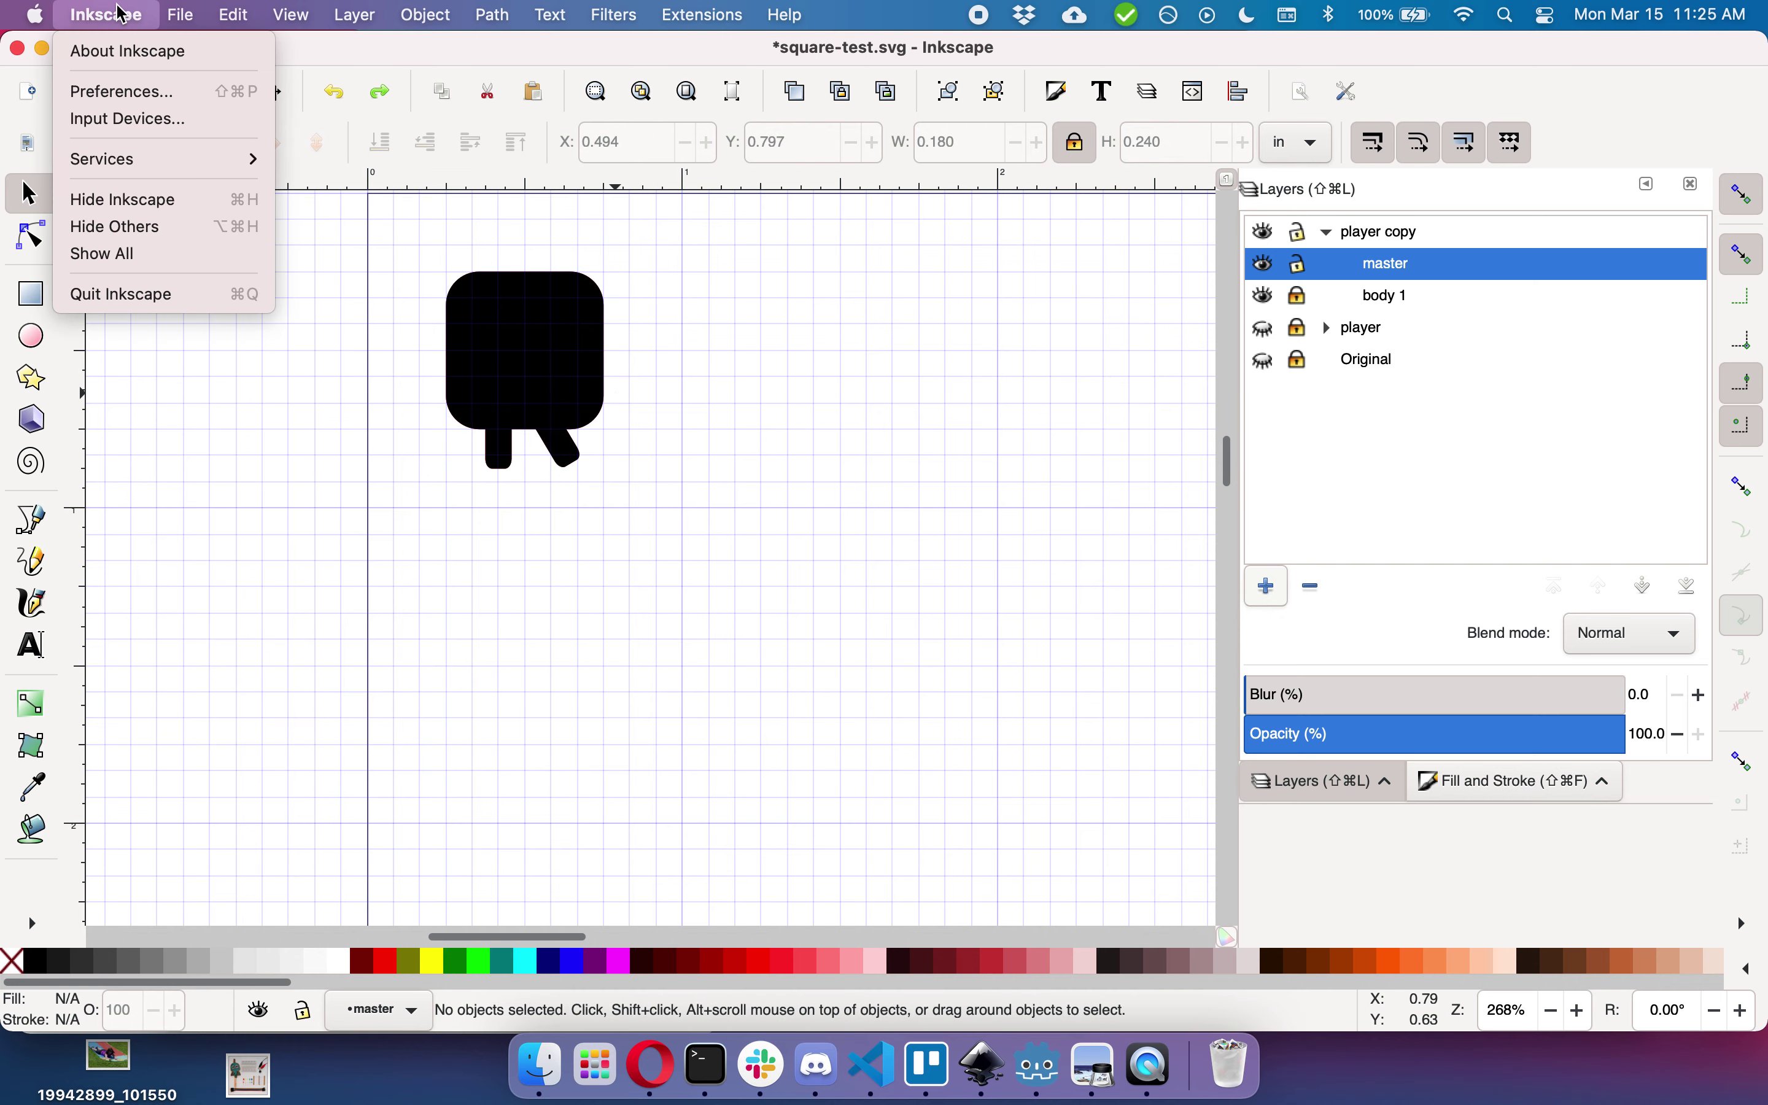
left_click(108, 103)
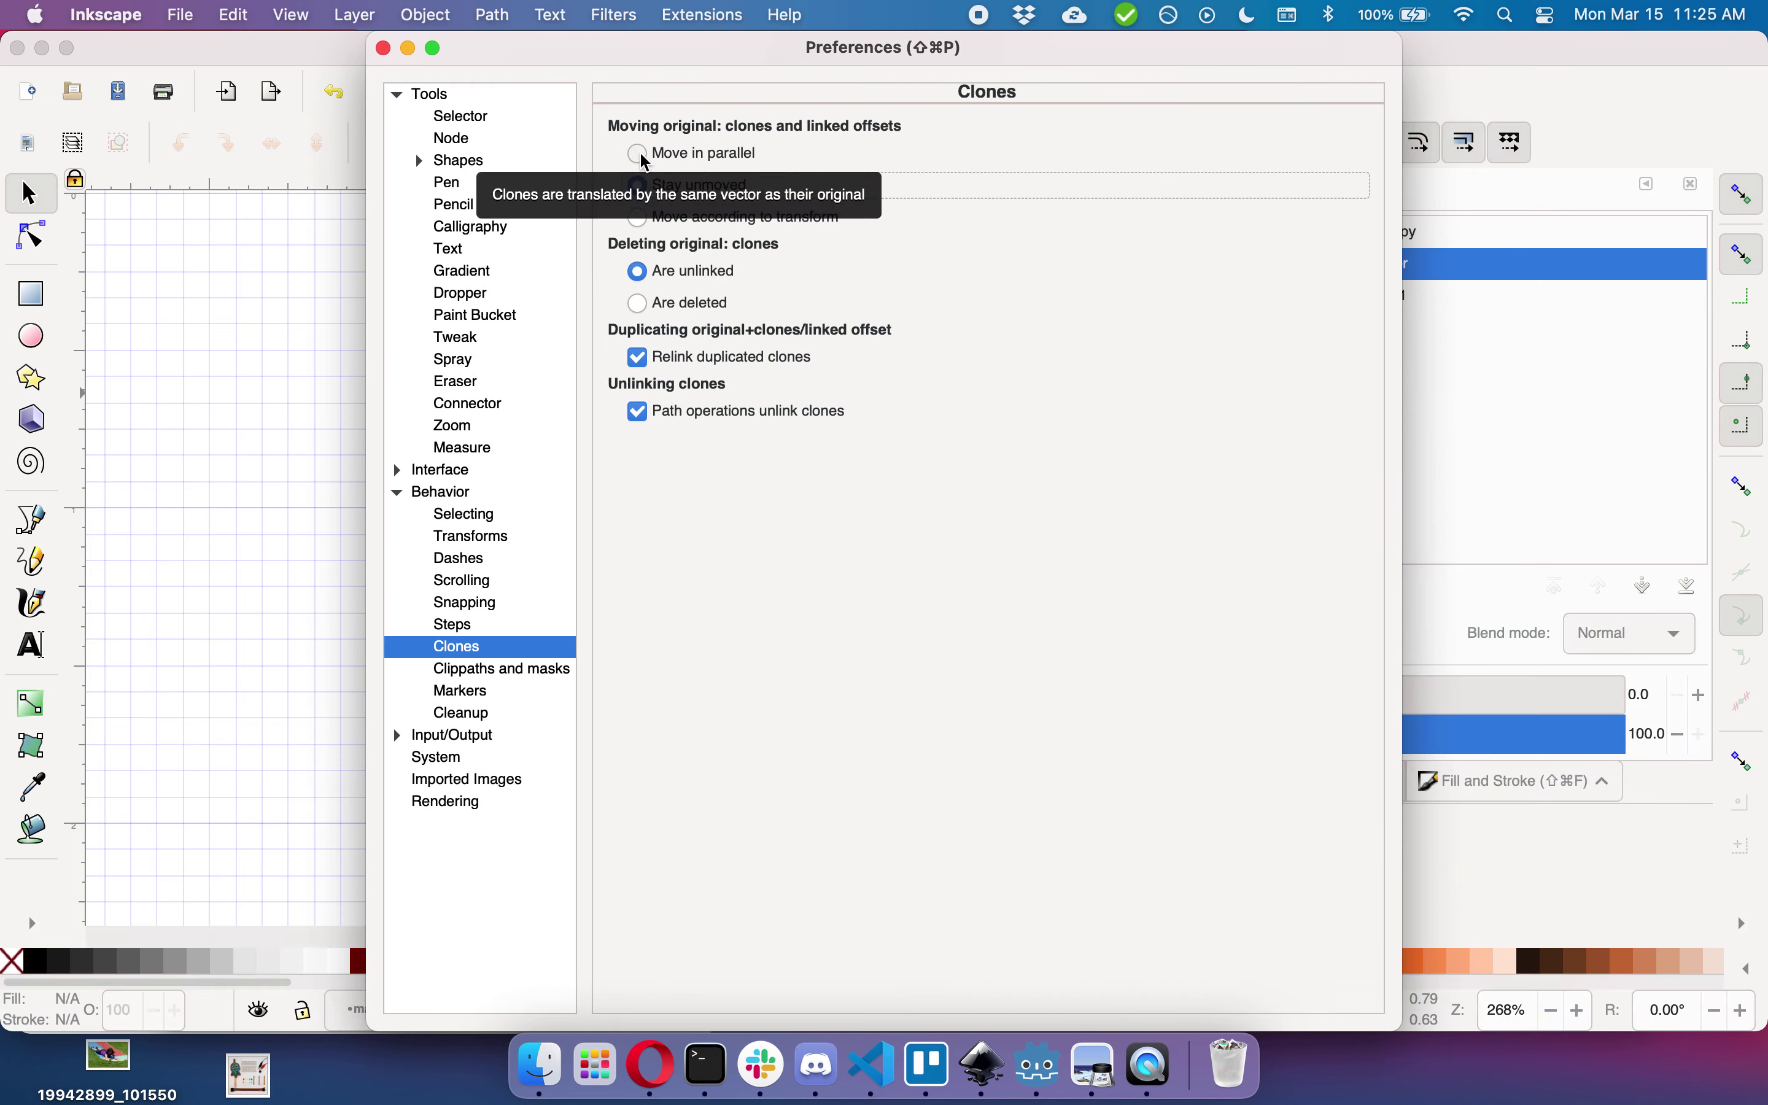
left_click(639, 154)
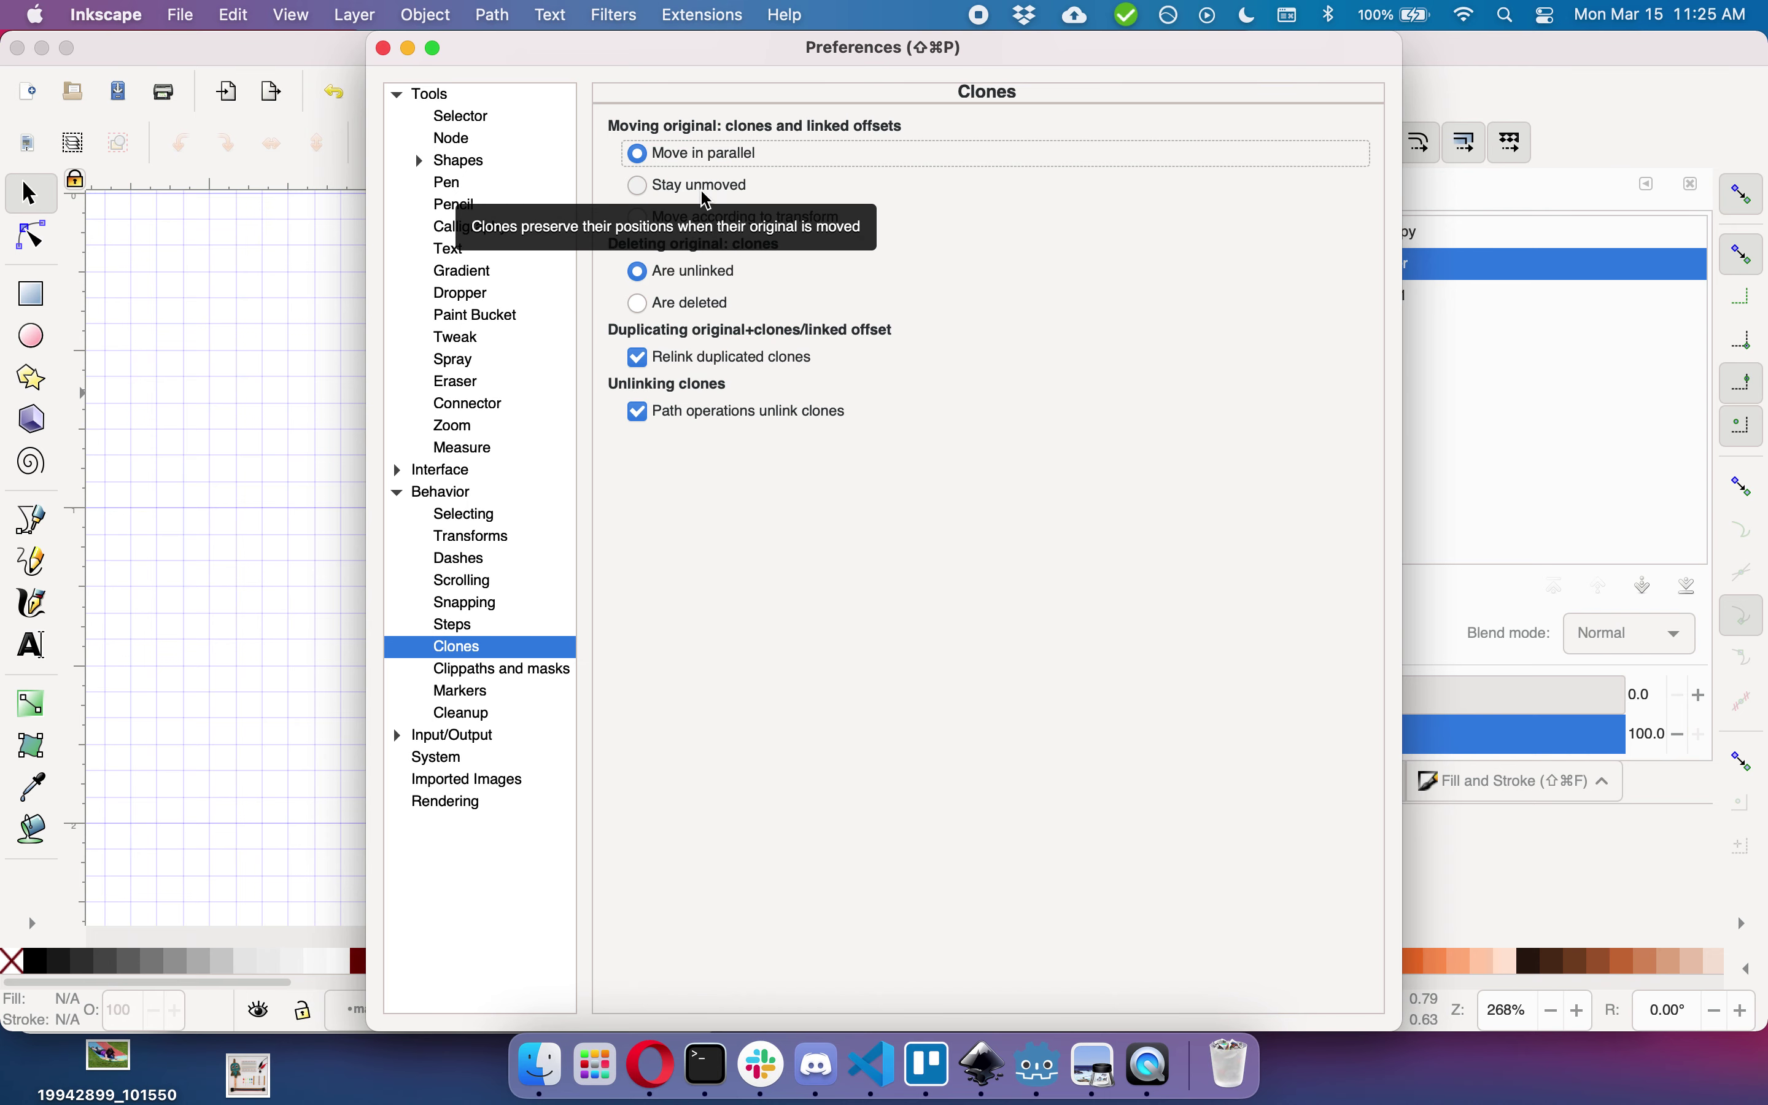
Step: Close Preferences, move the right leg slightly down and right, then undo and redo it
left_click(386, 50)
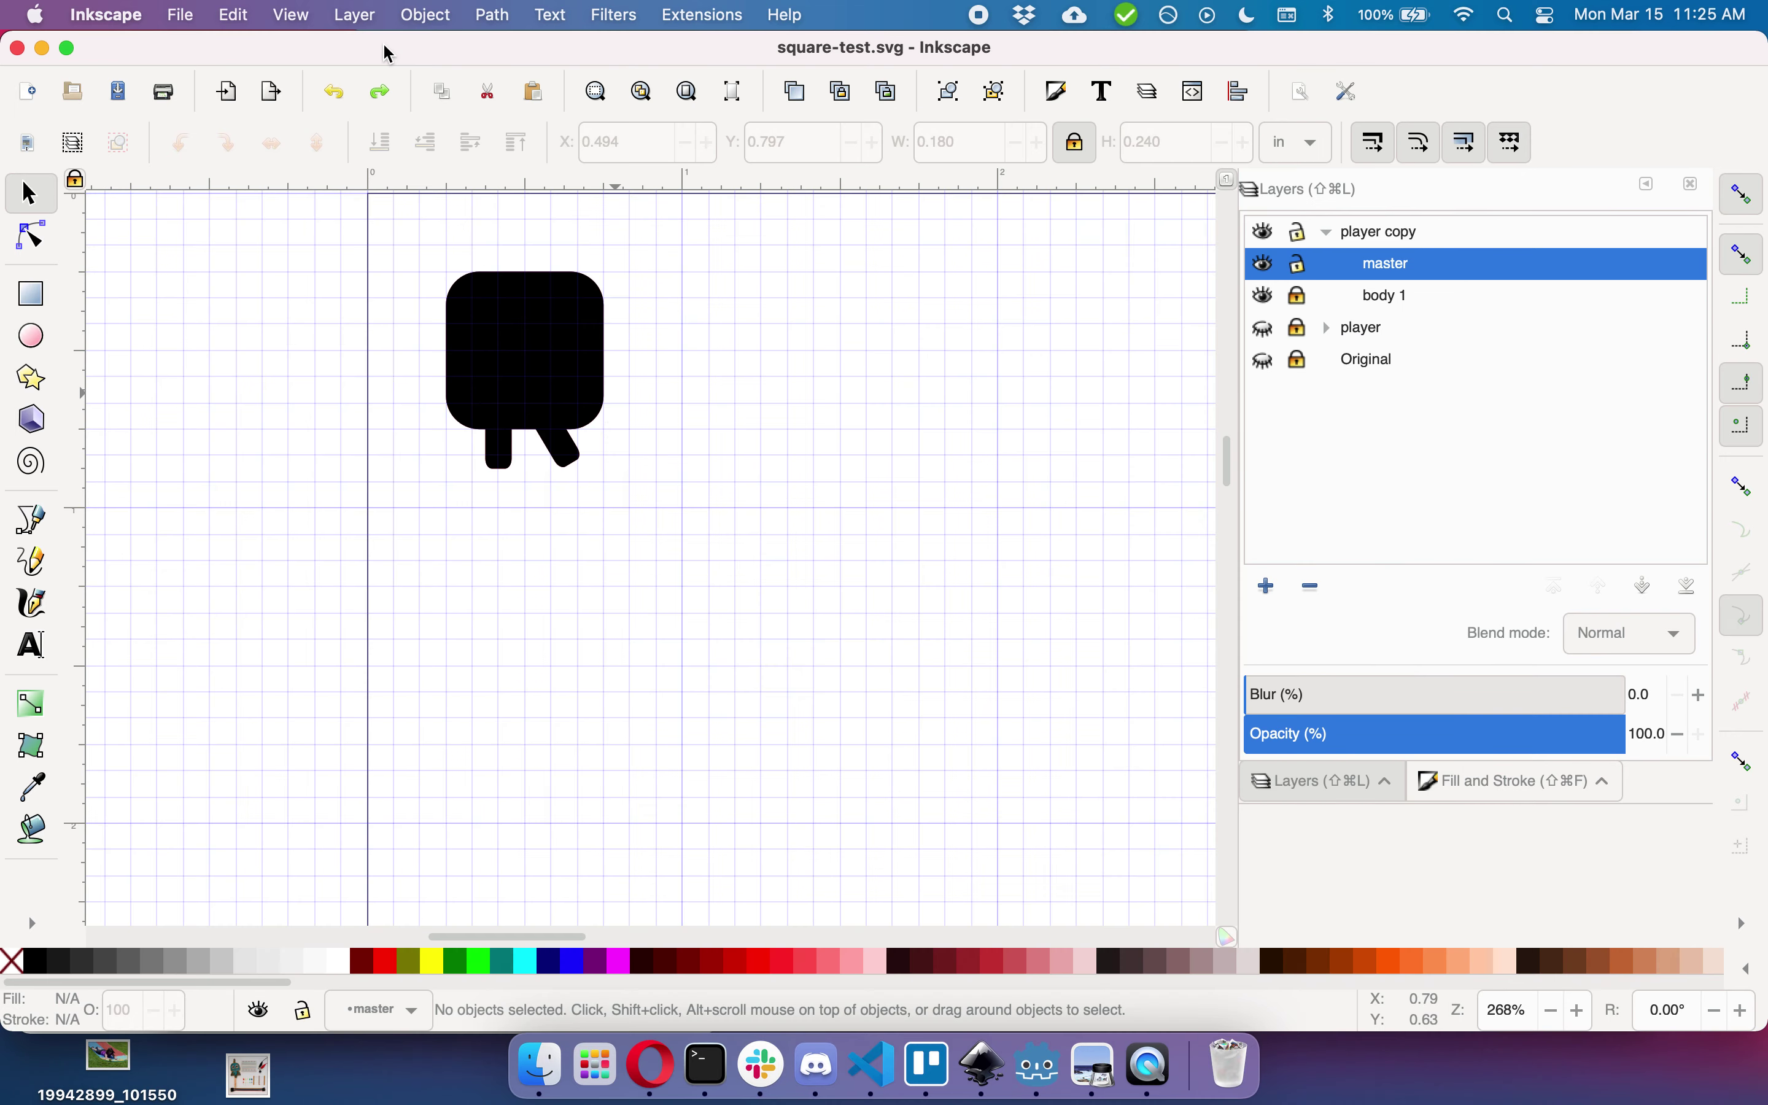
left_click(574, 462)
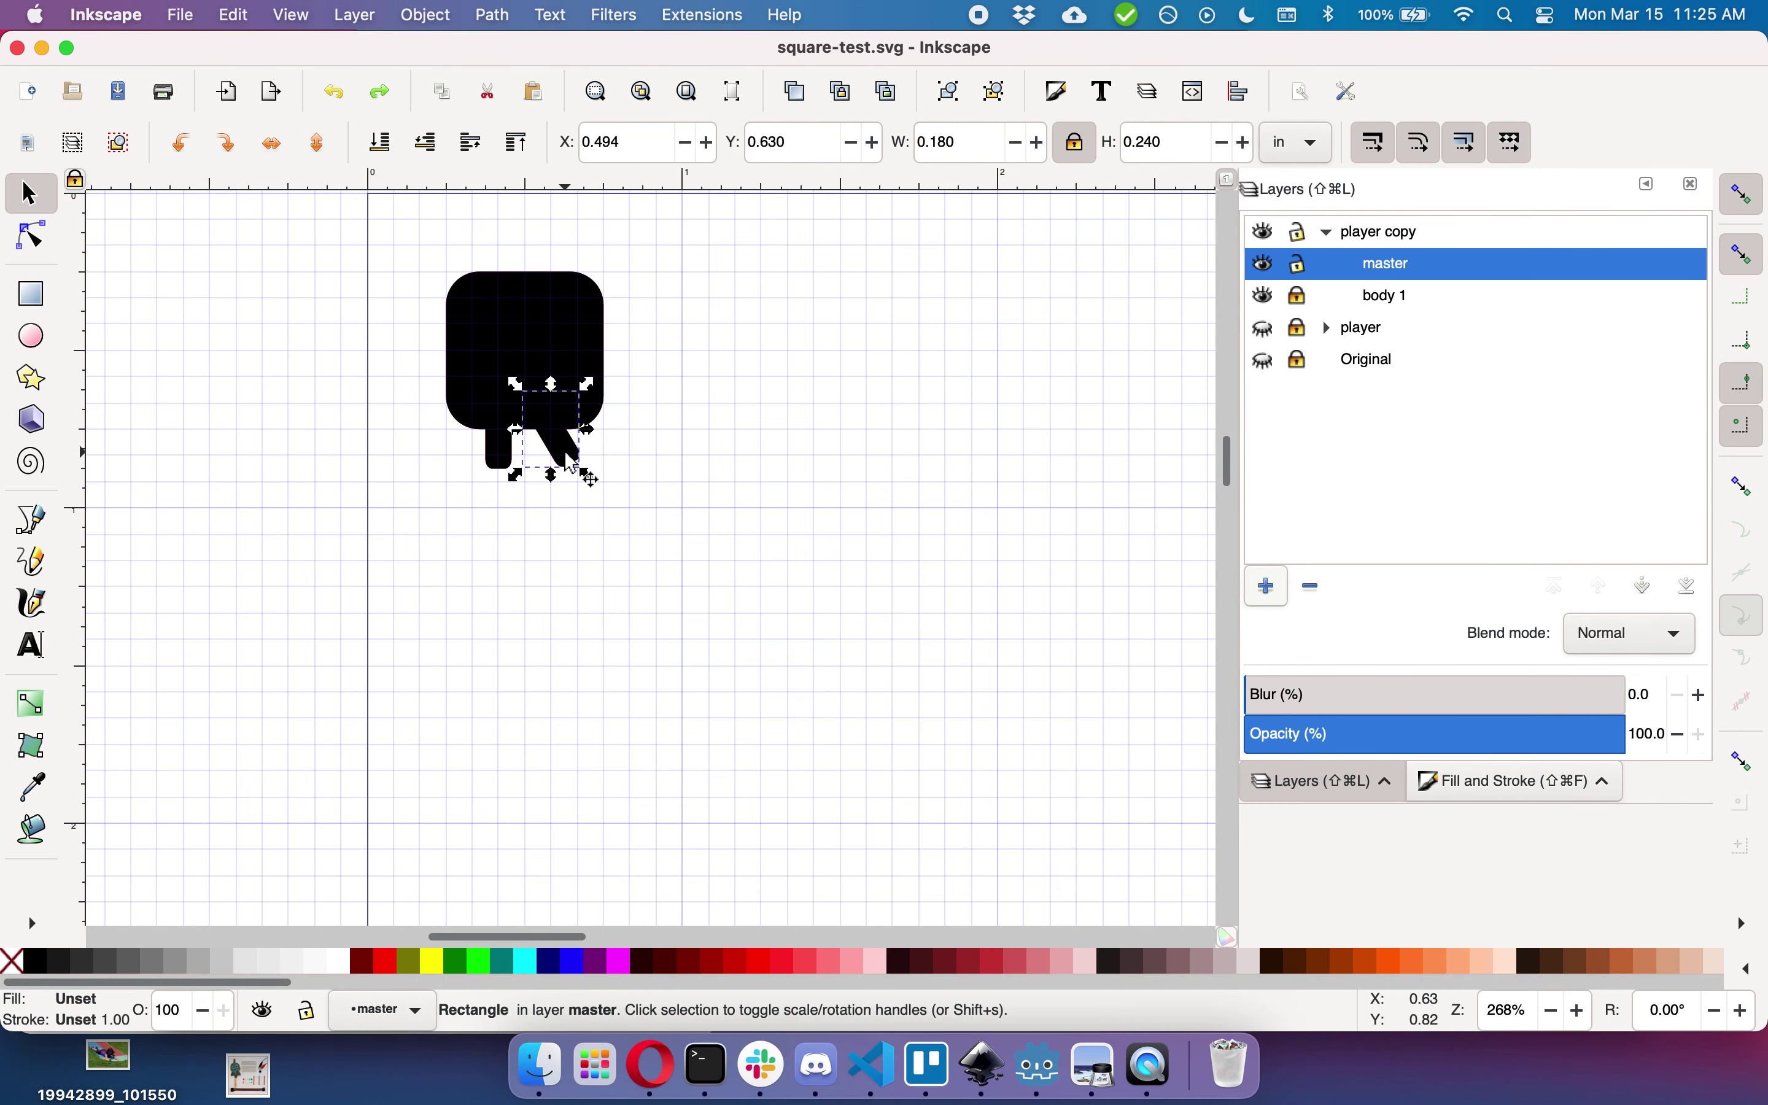
left_click_drag(573, 479, 582, 509)
left_click(795, 509)
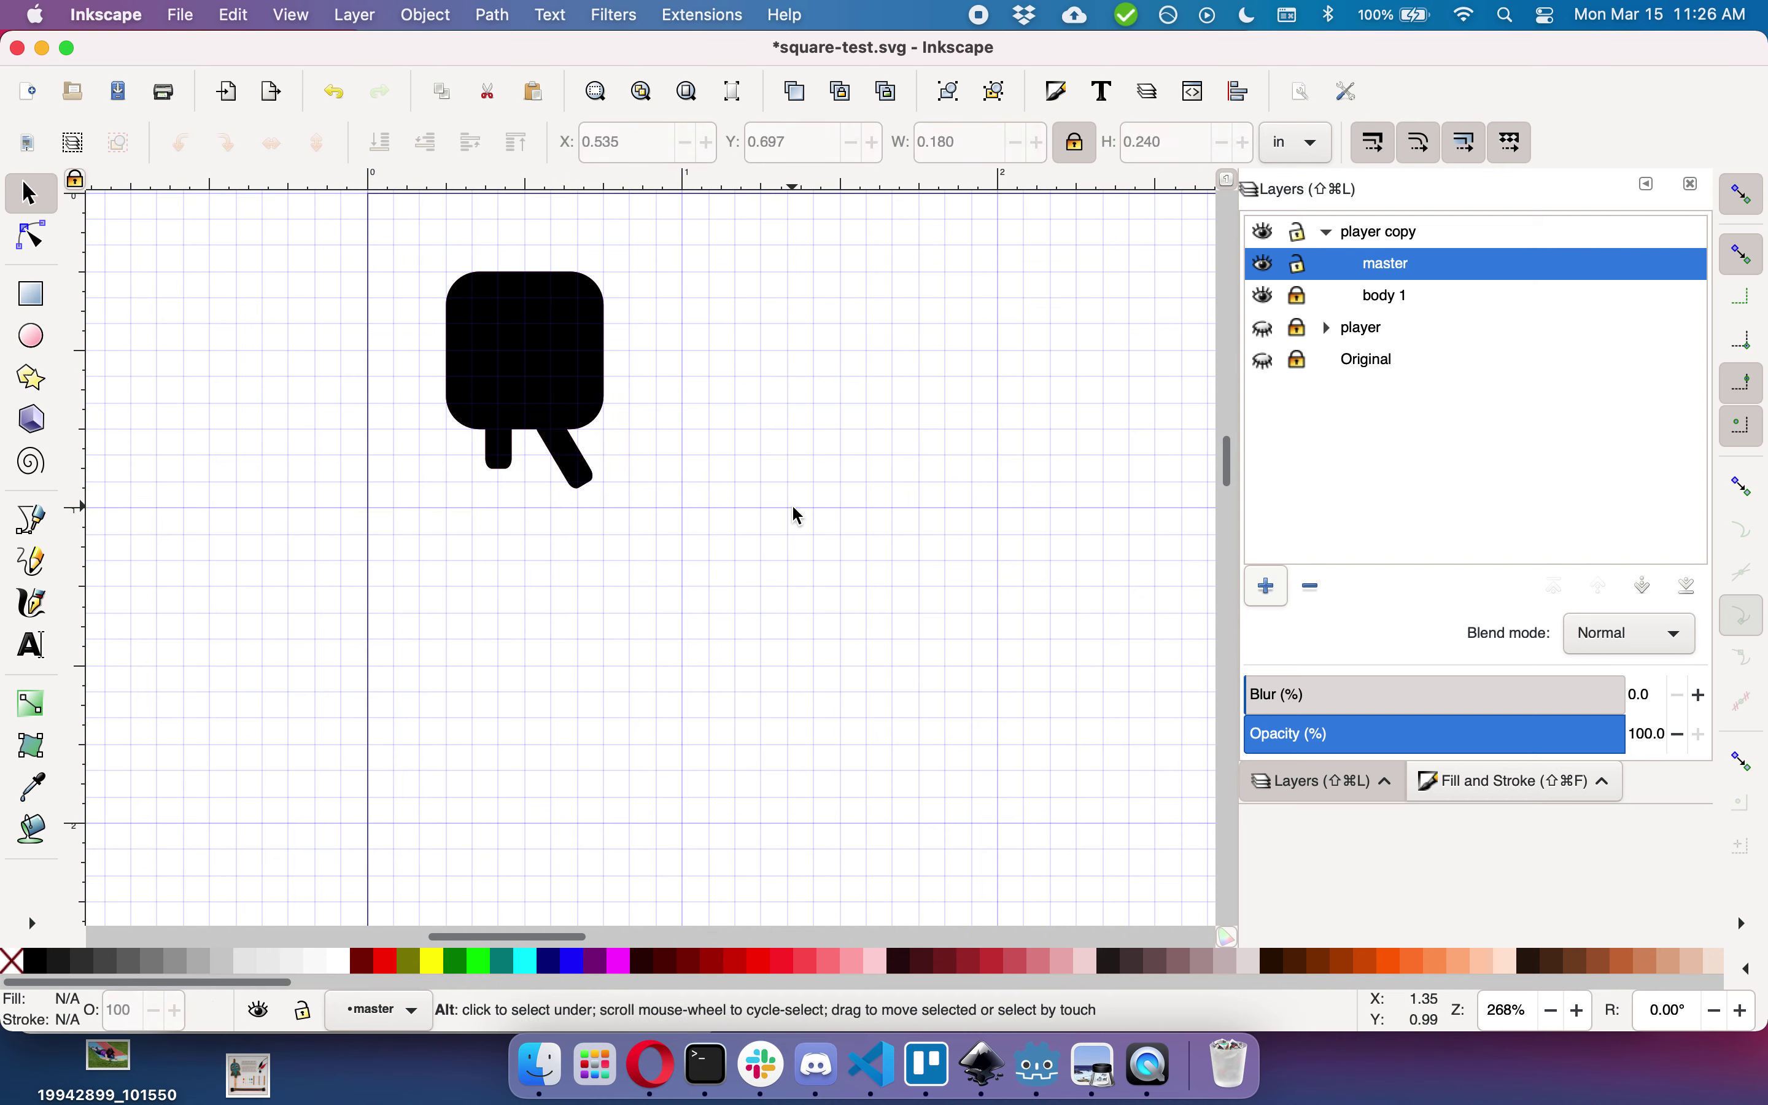
key("super+z")
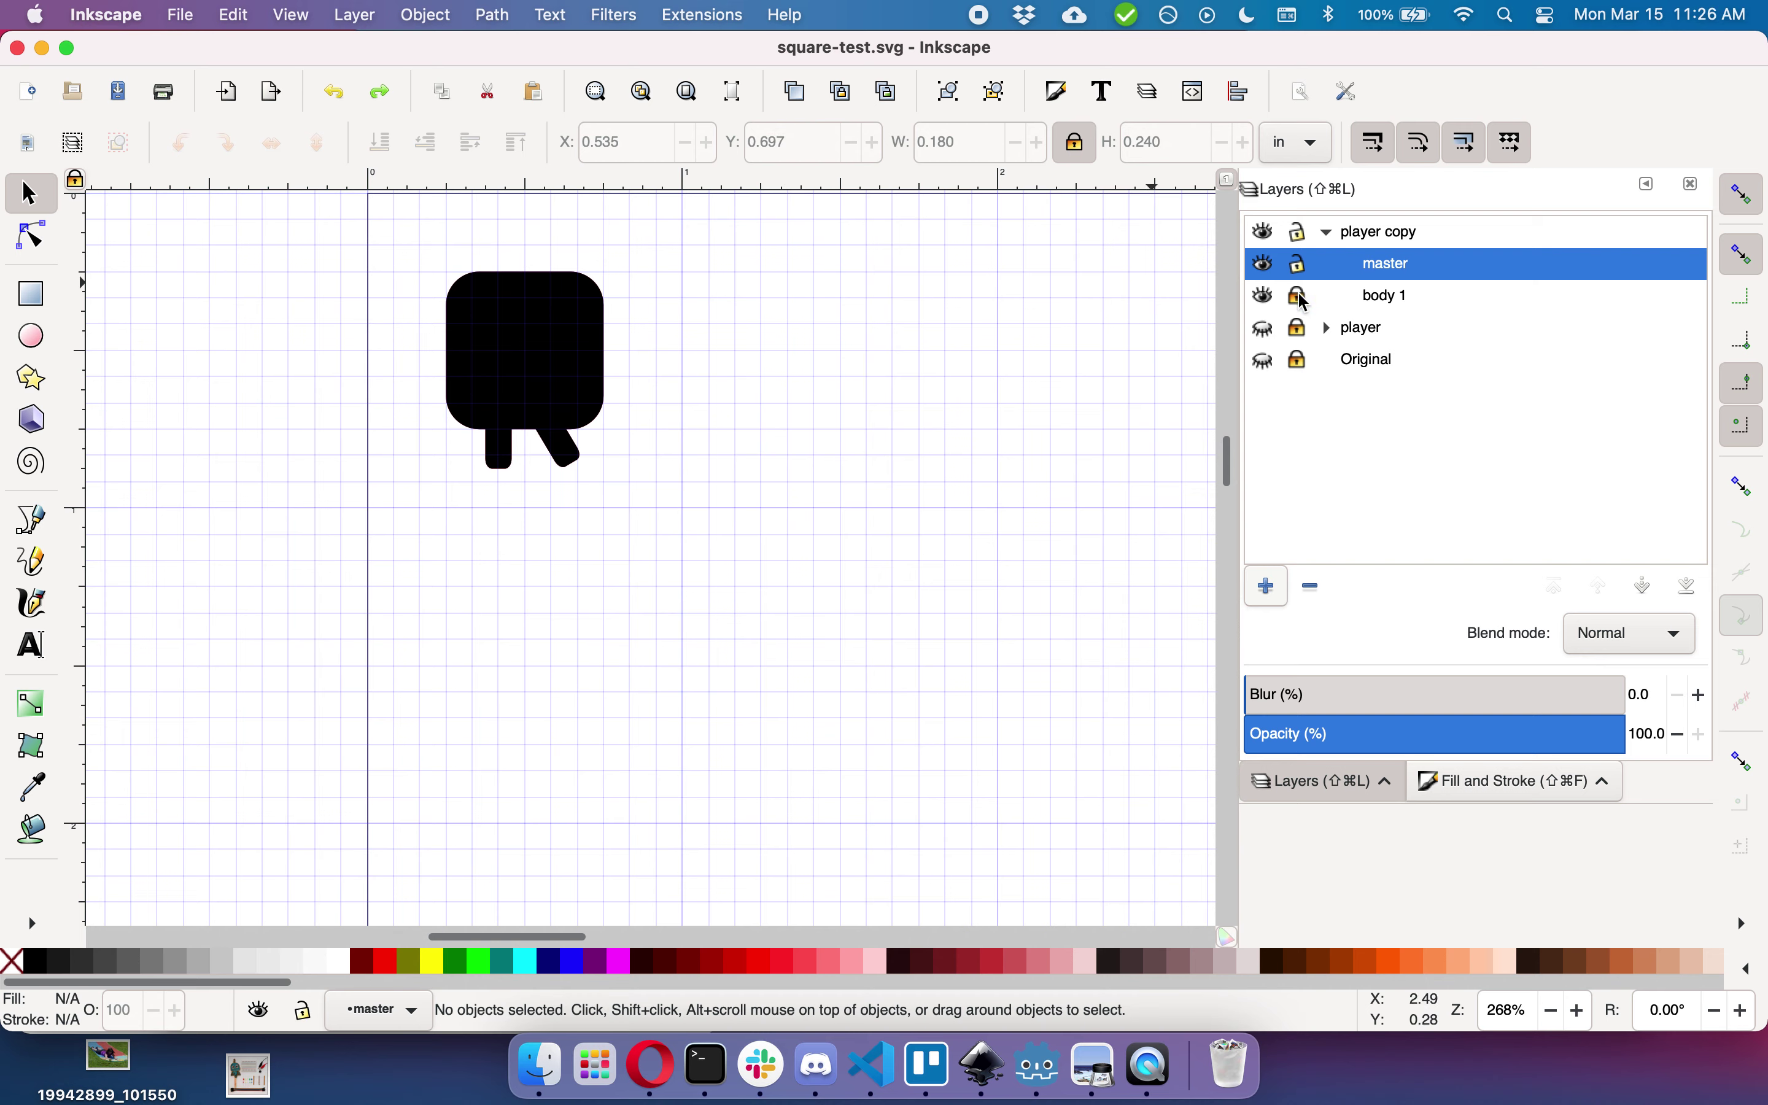
key("super+shift+z")
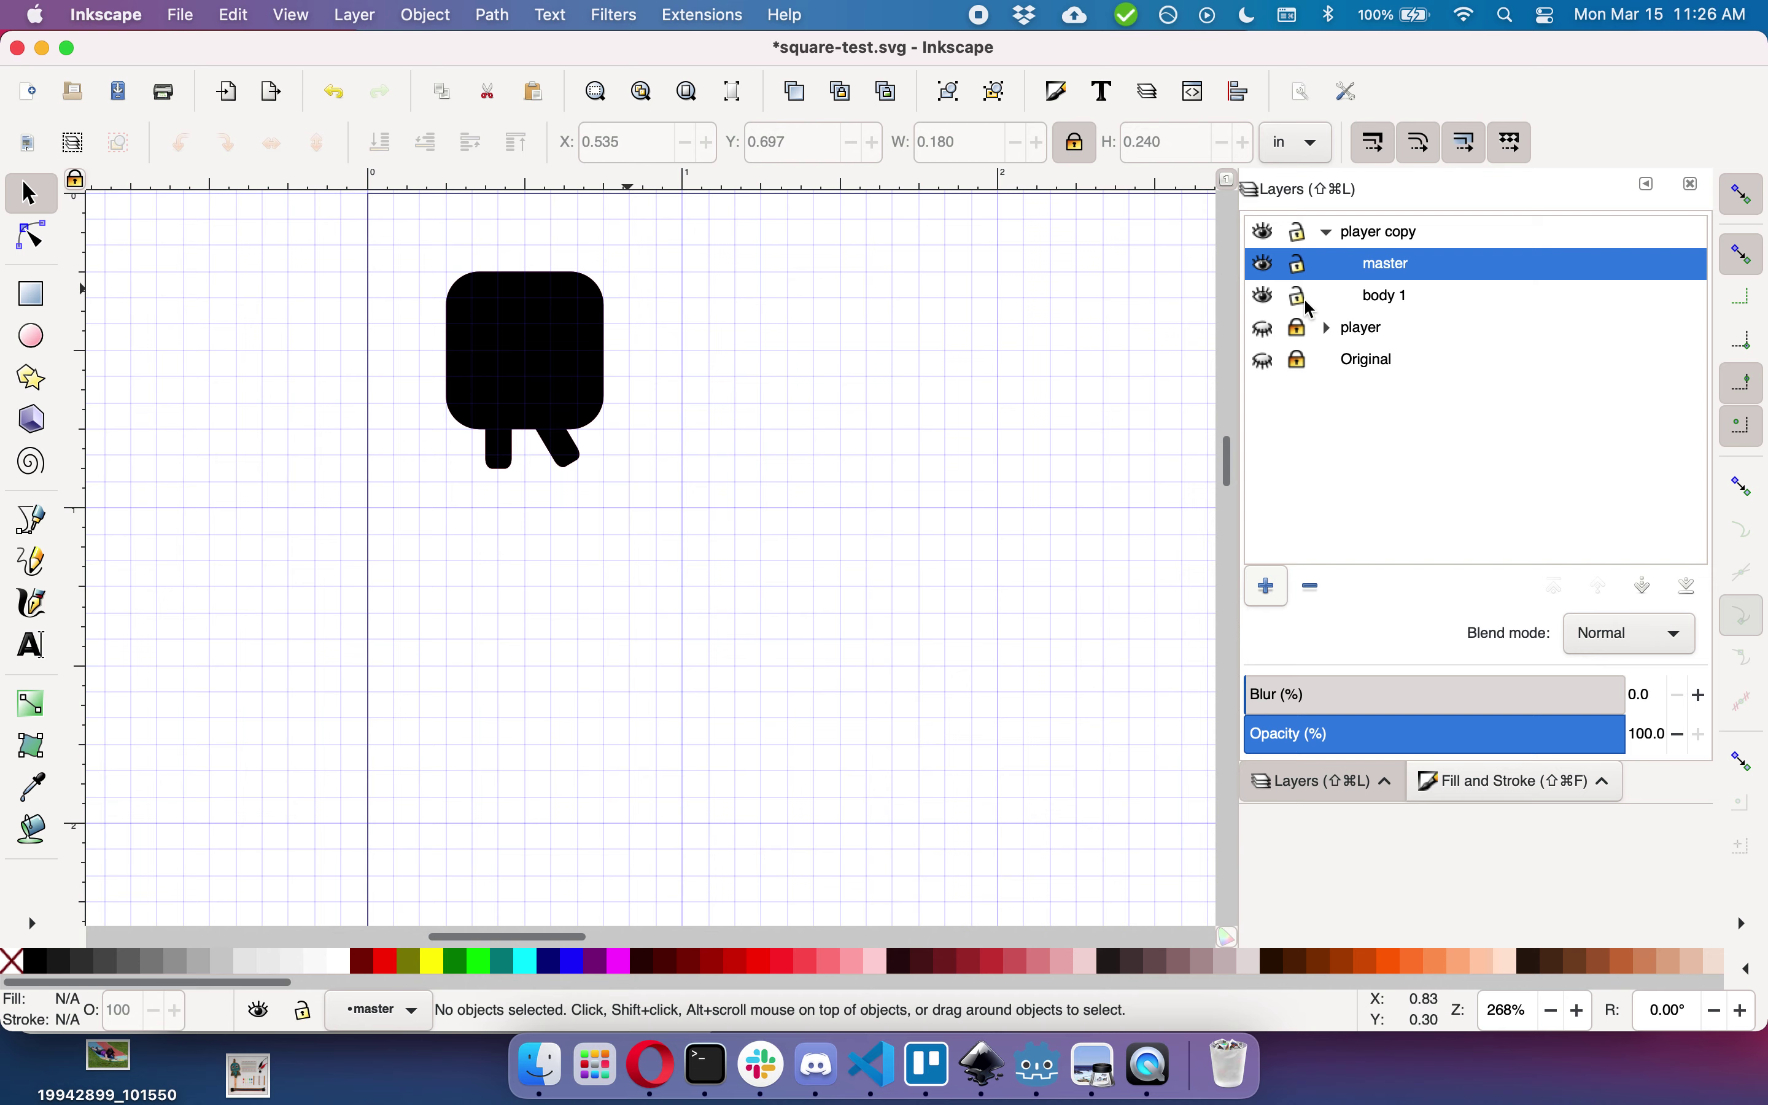
Step: Select the whole player figure and set its X position to 1.250 in
left_click_drag(371, 207, 720, 607)
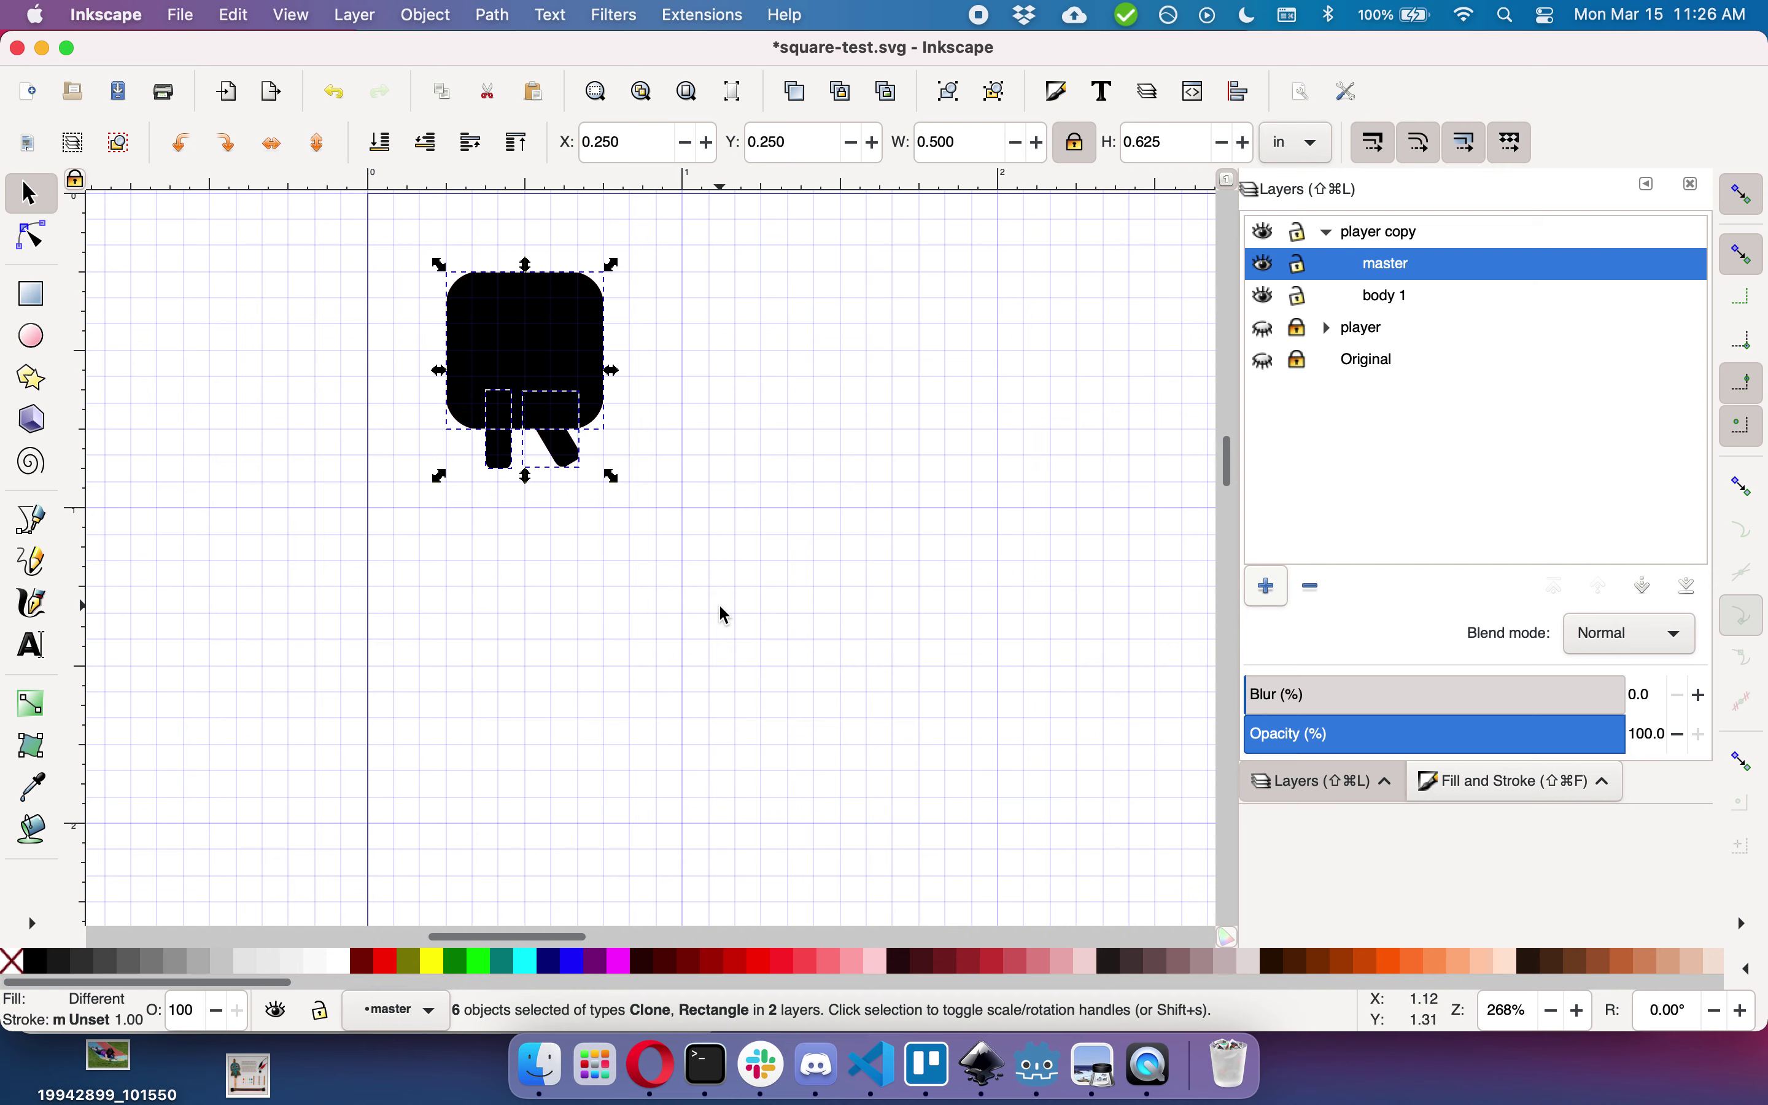
left_click(588, 141)
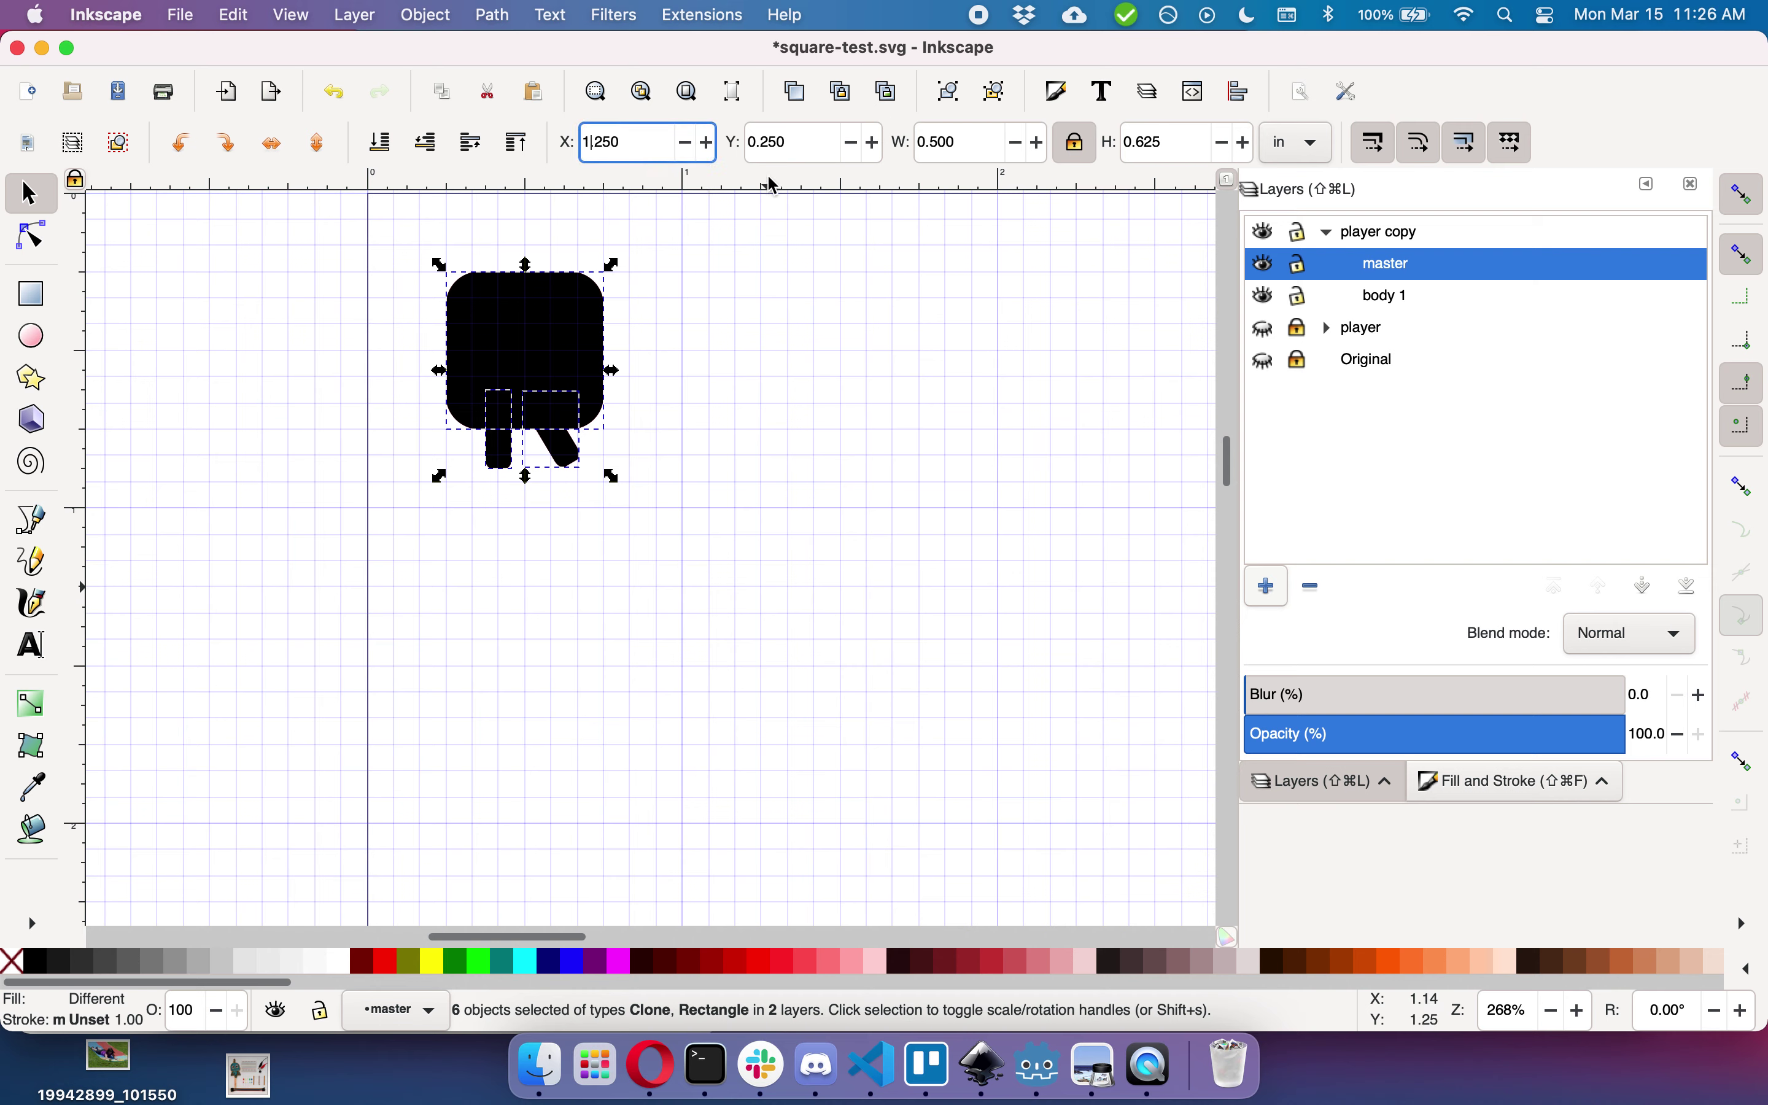
key("Return")
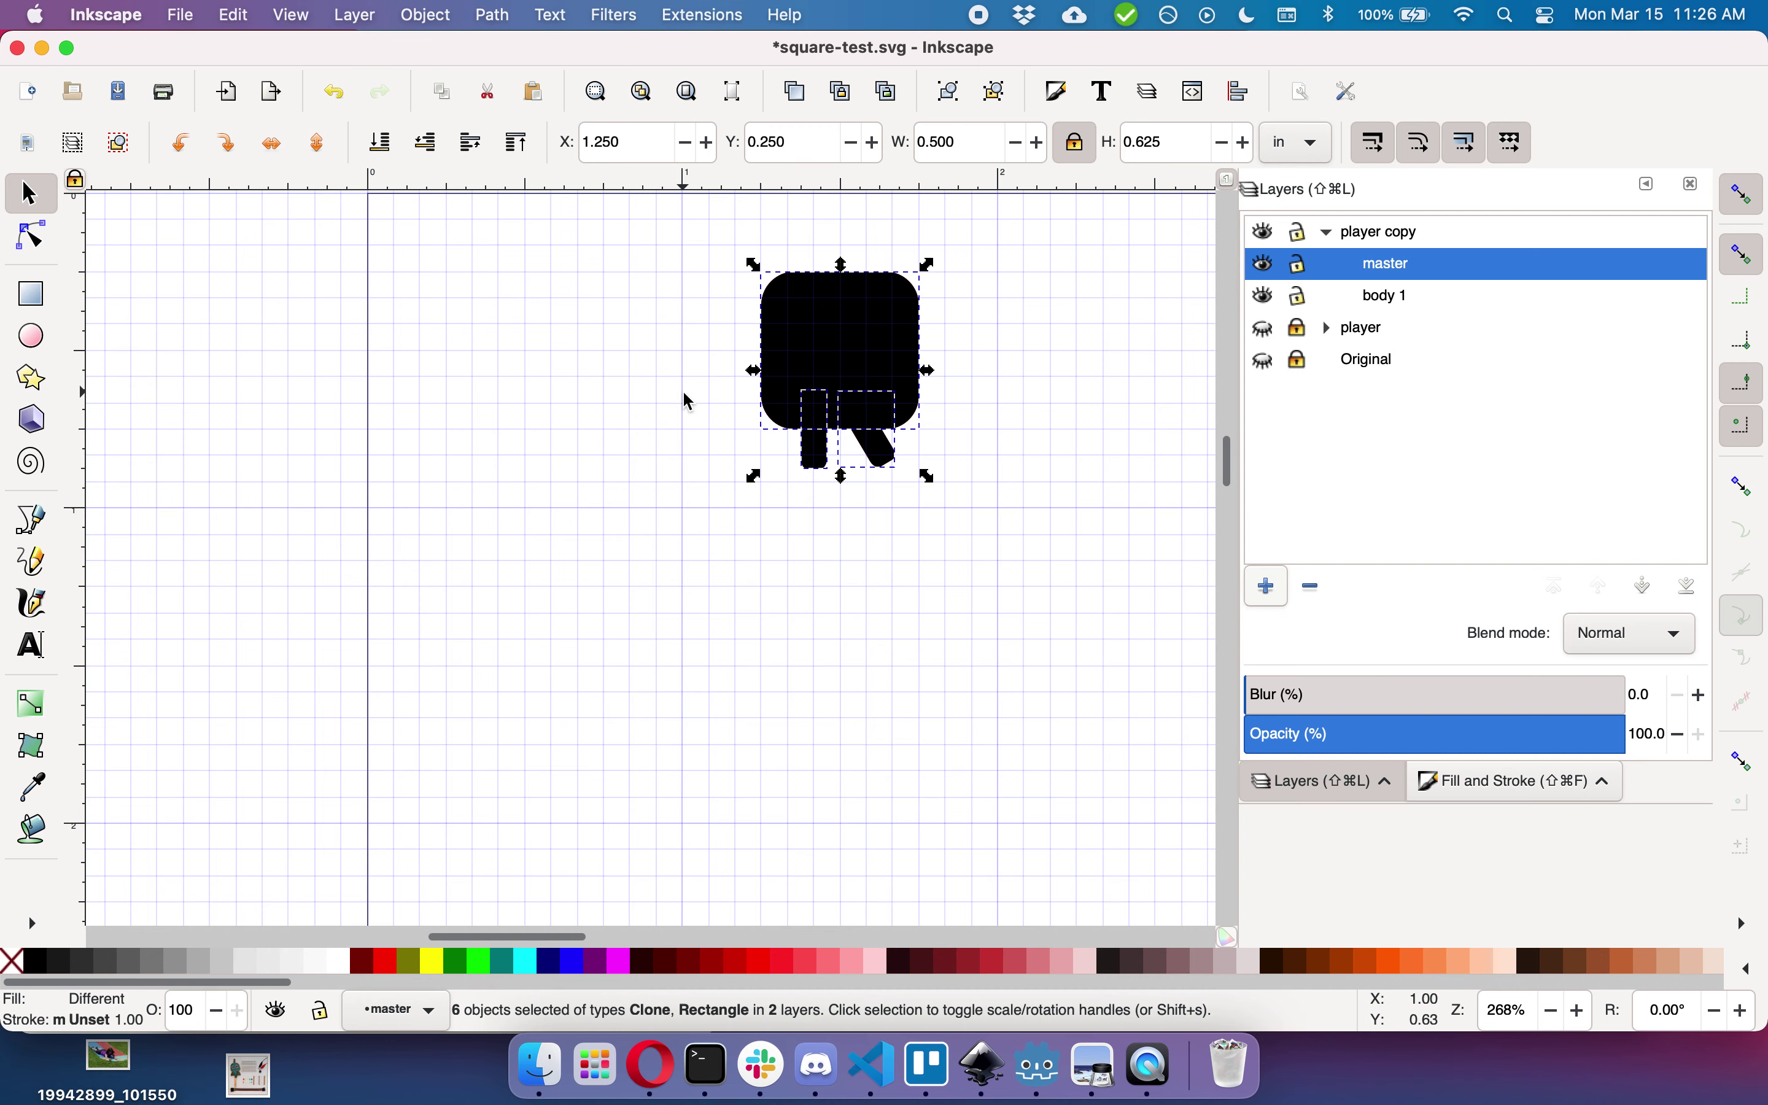
scroll(850, 563, "right", 5)
scroll(857, 563, "right", 6)
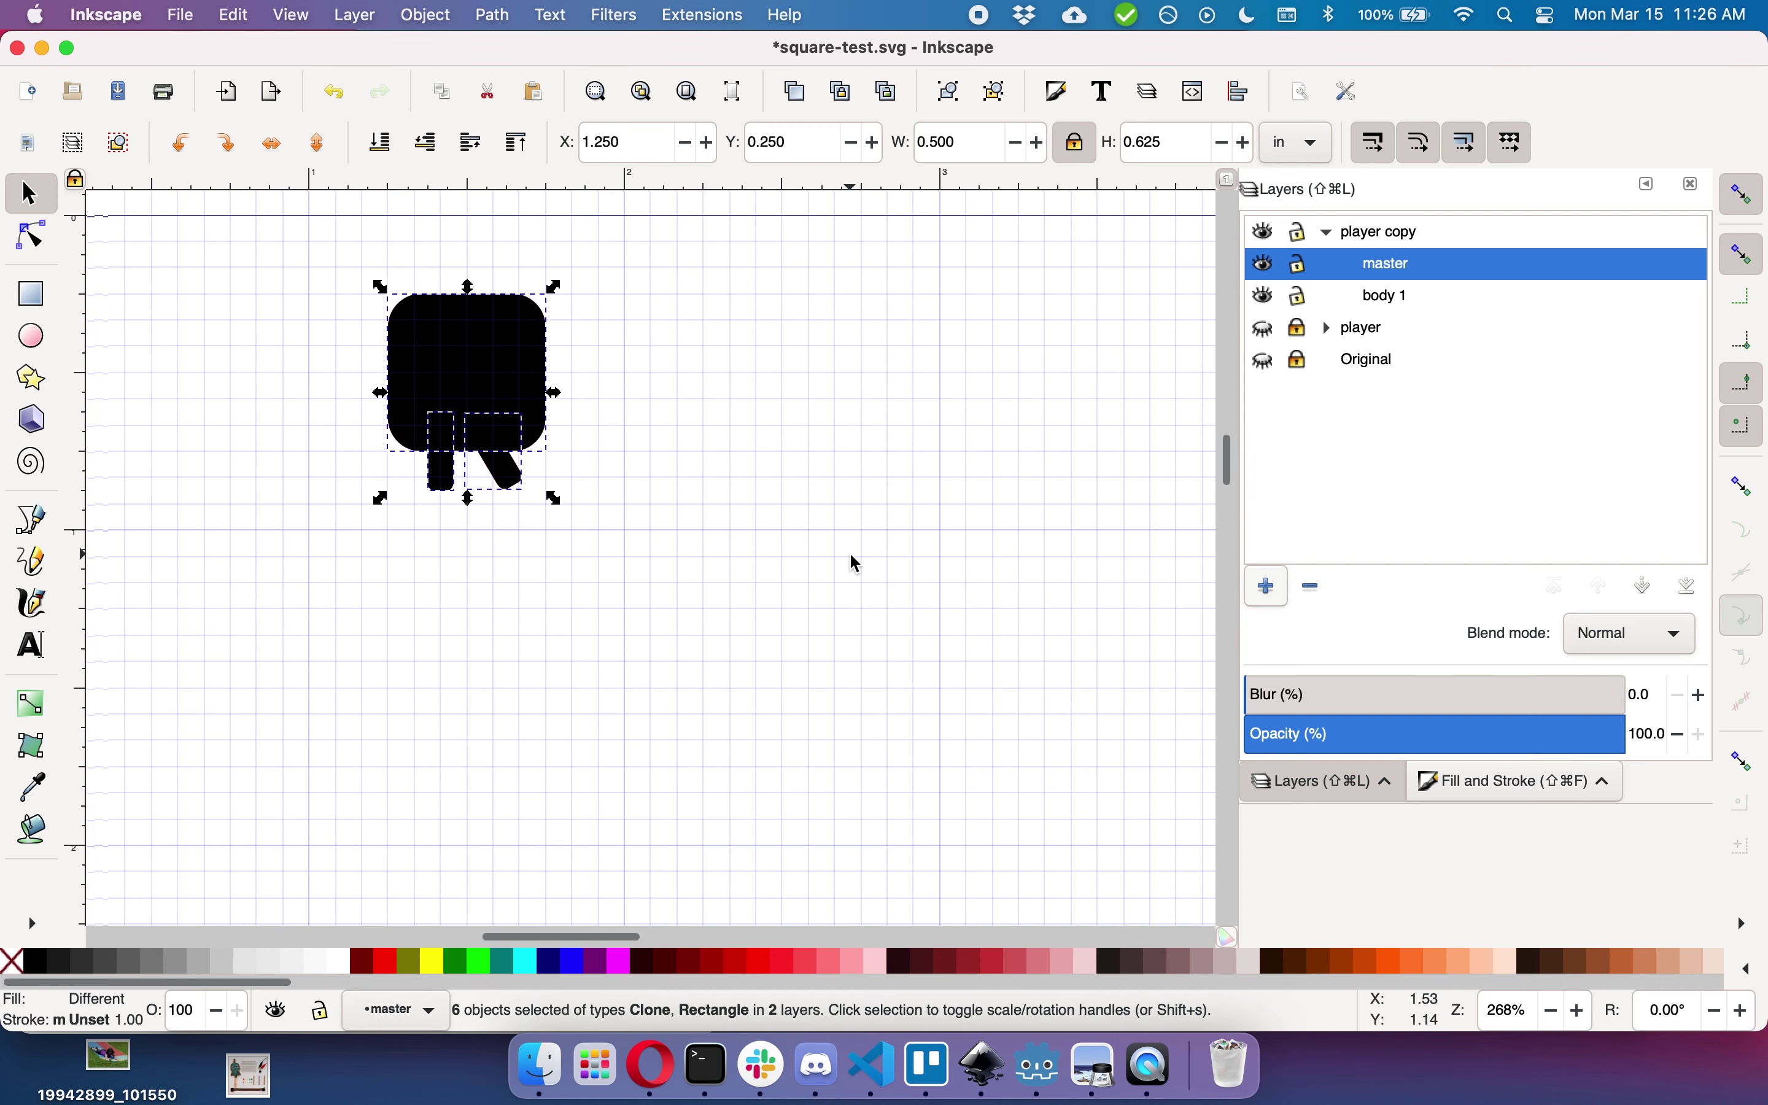
scroll(857, 563, "down", 2)
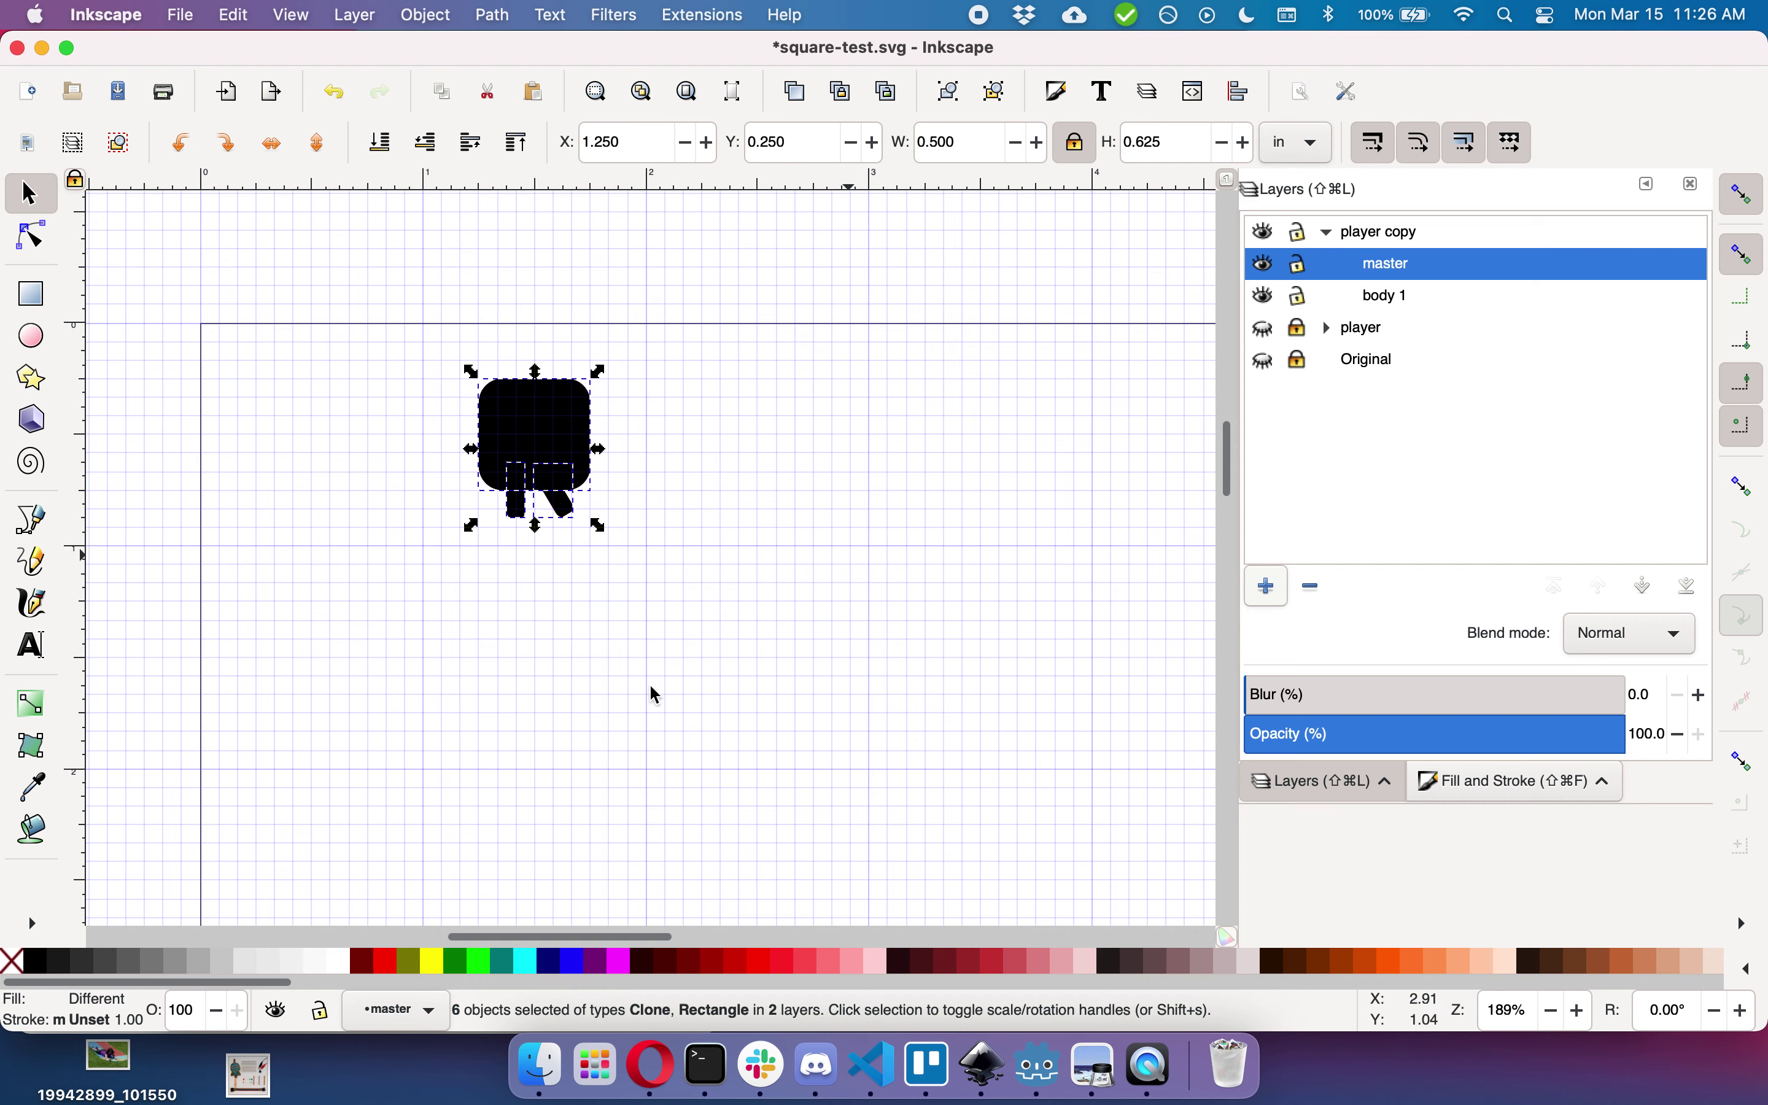
Step: Hide the master and body 1 layers, then show master again
left_click(650, 694)
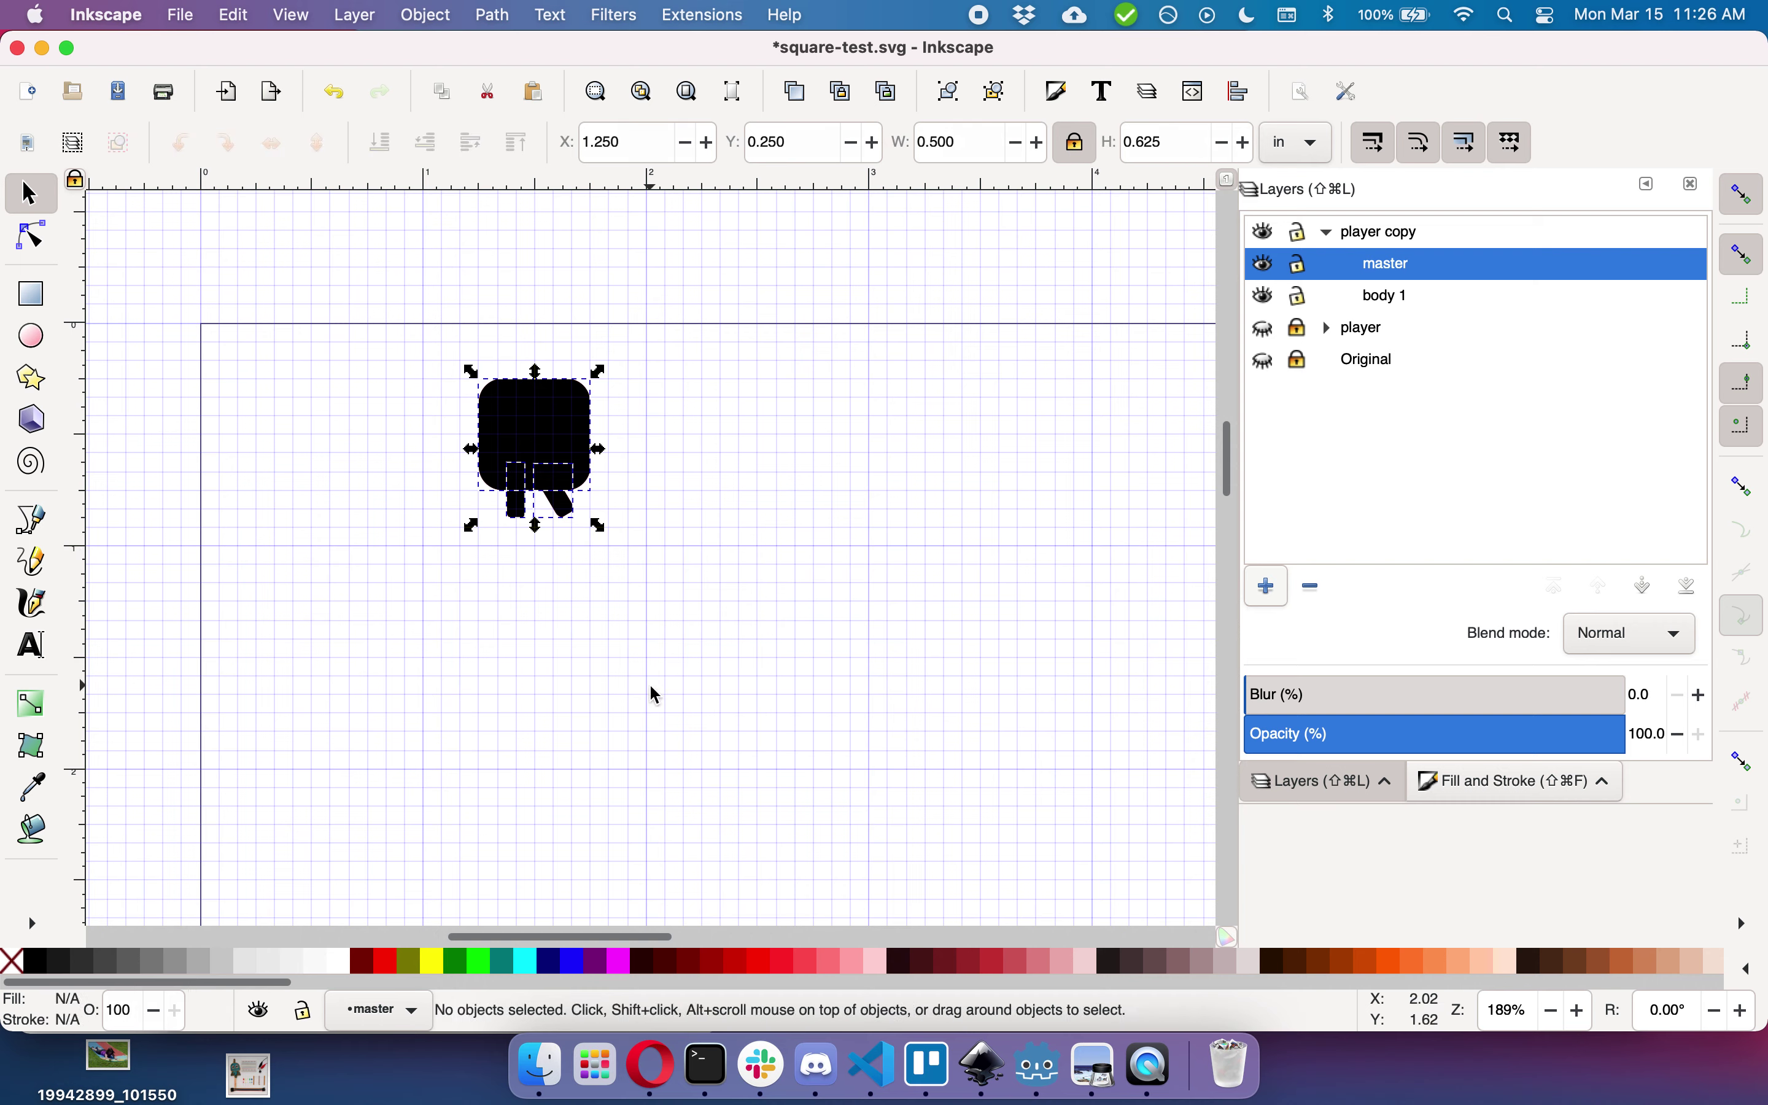
left_click(1268, 267)
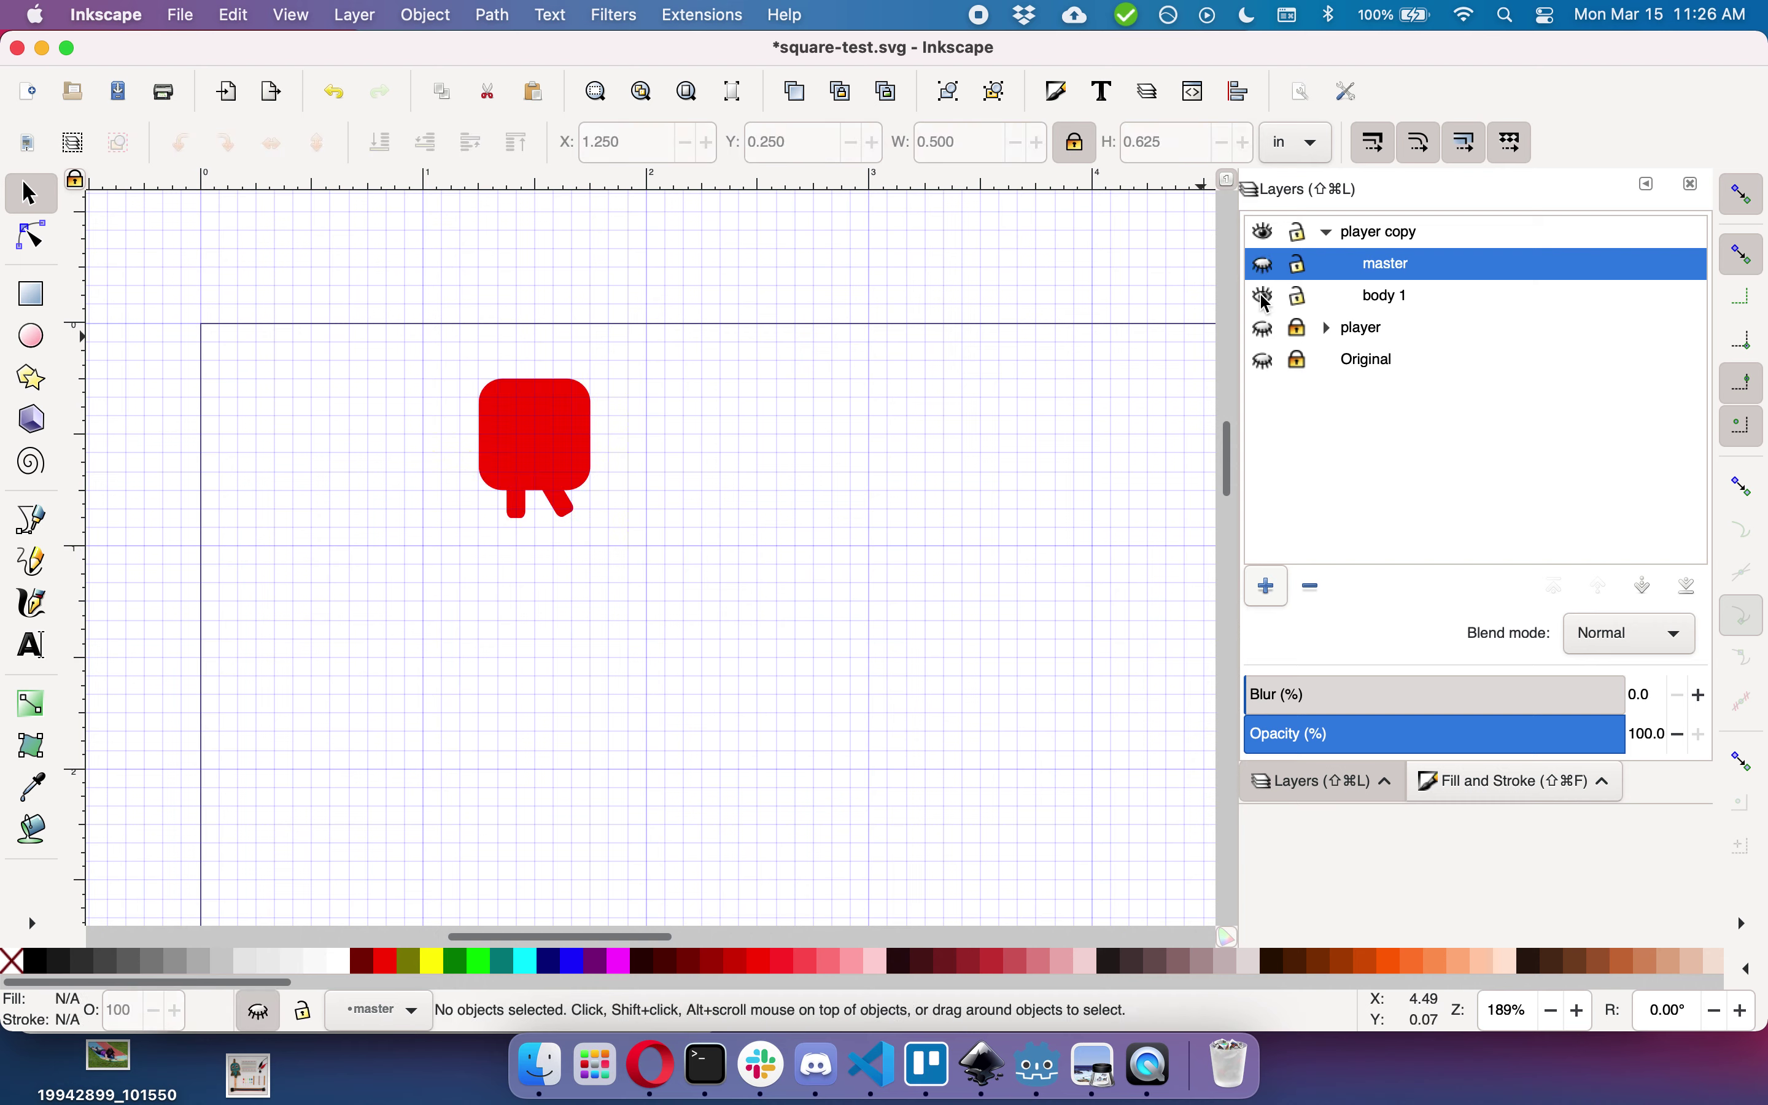
left_click(1267, 295)
left_click(1265, 265)
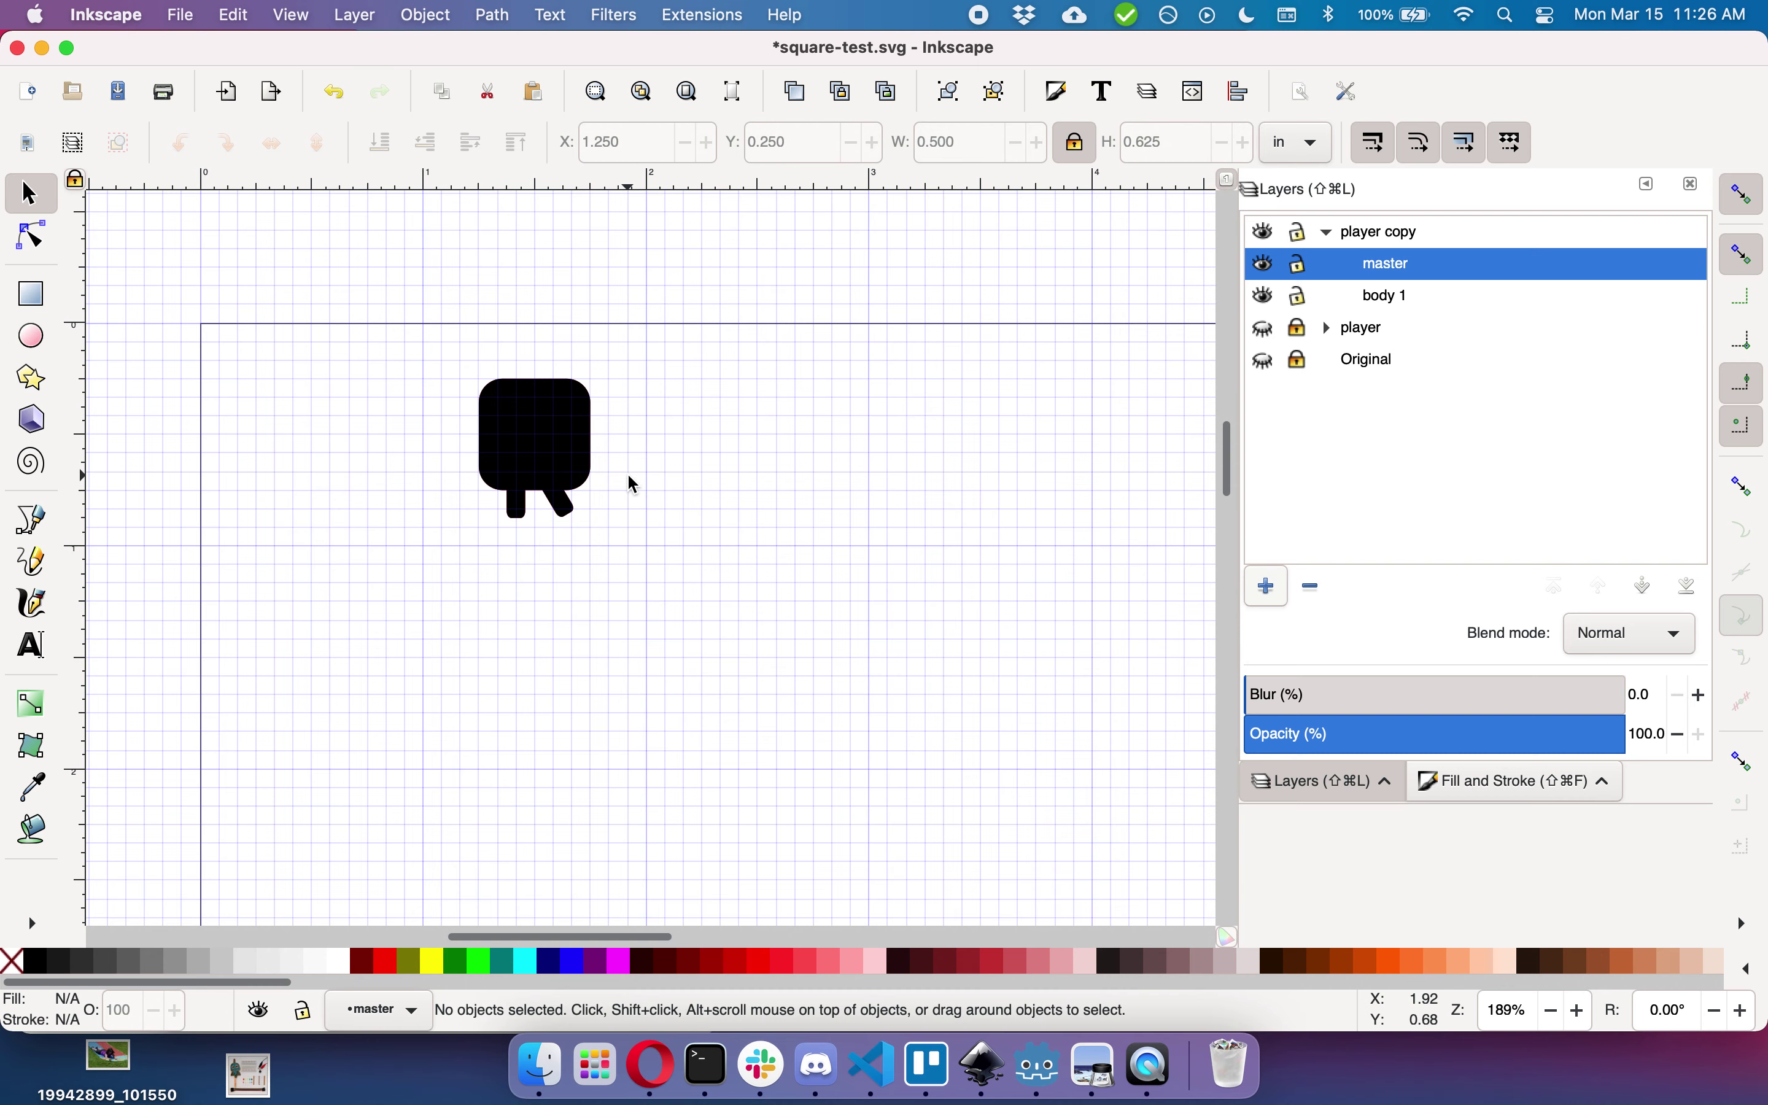
Step: Undo the changes until the player figure returns to its original X 1.250 in position
key("super+z")
key("super+z")
scroll(402, 523, "left", 5)
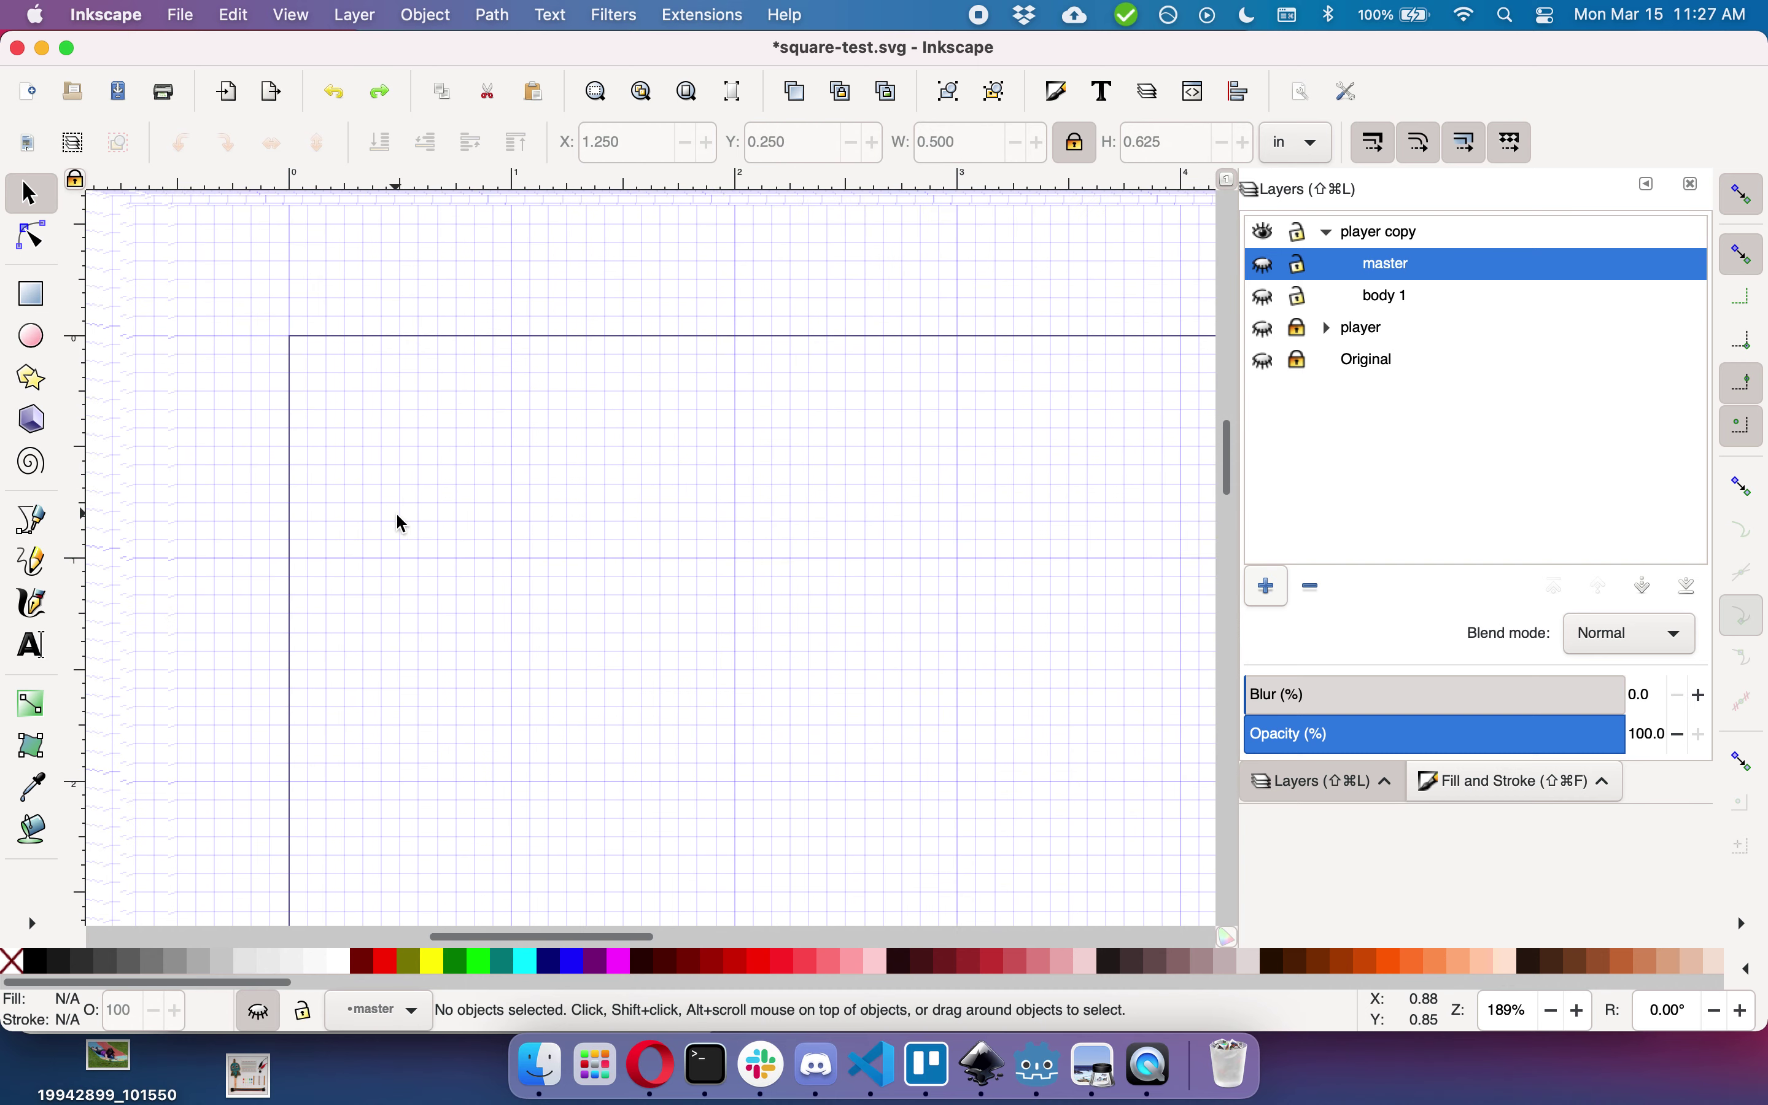
key("super+shift+z")
key("super+shift+z")
key("super+shift+z")
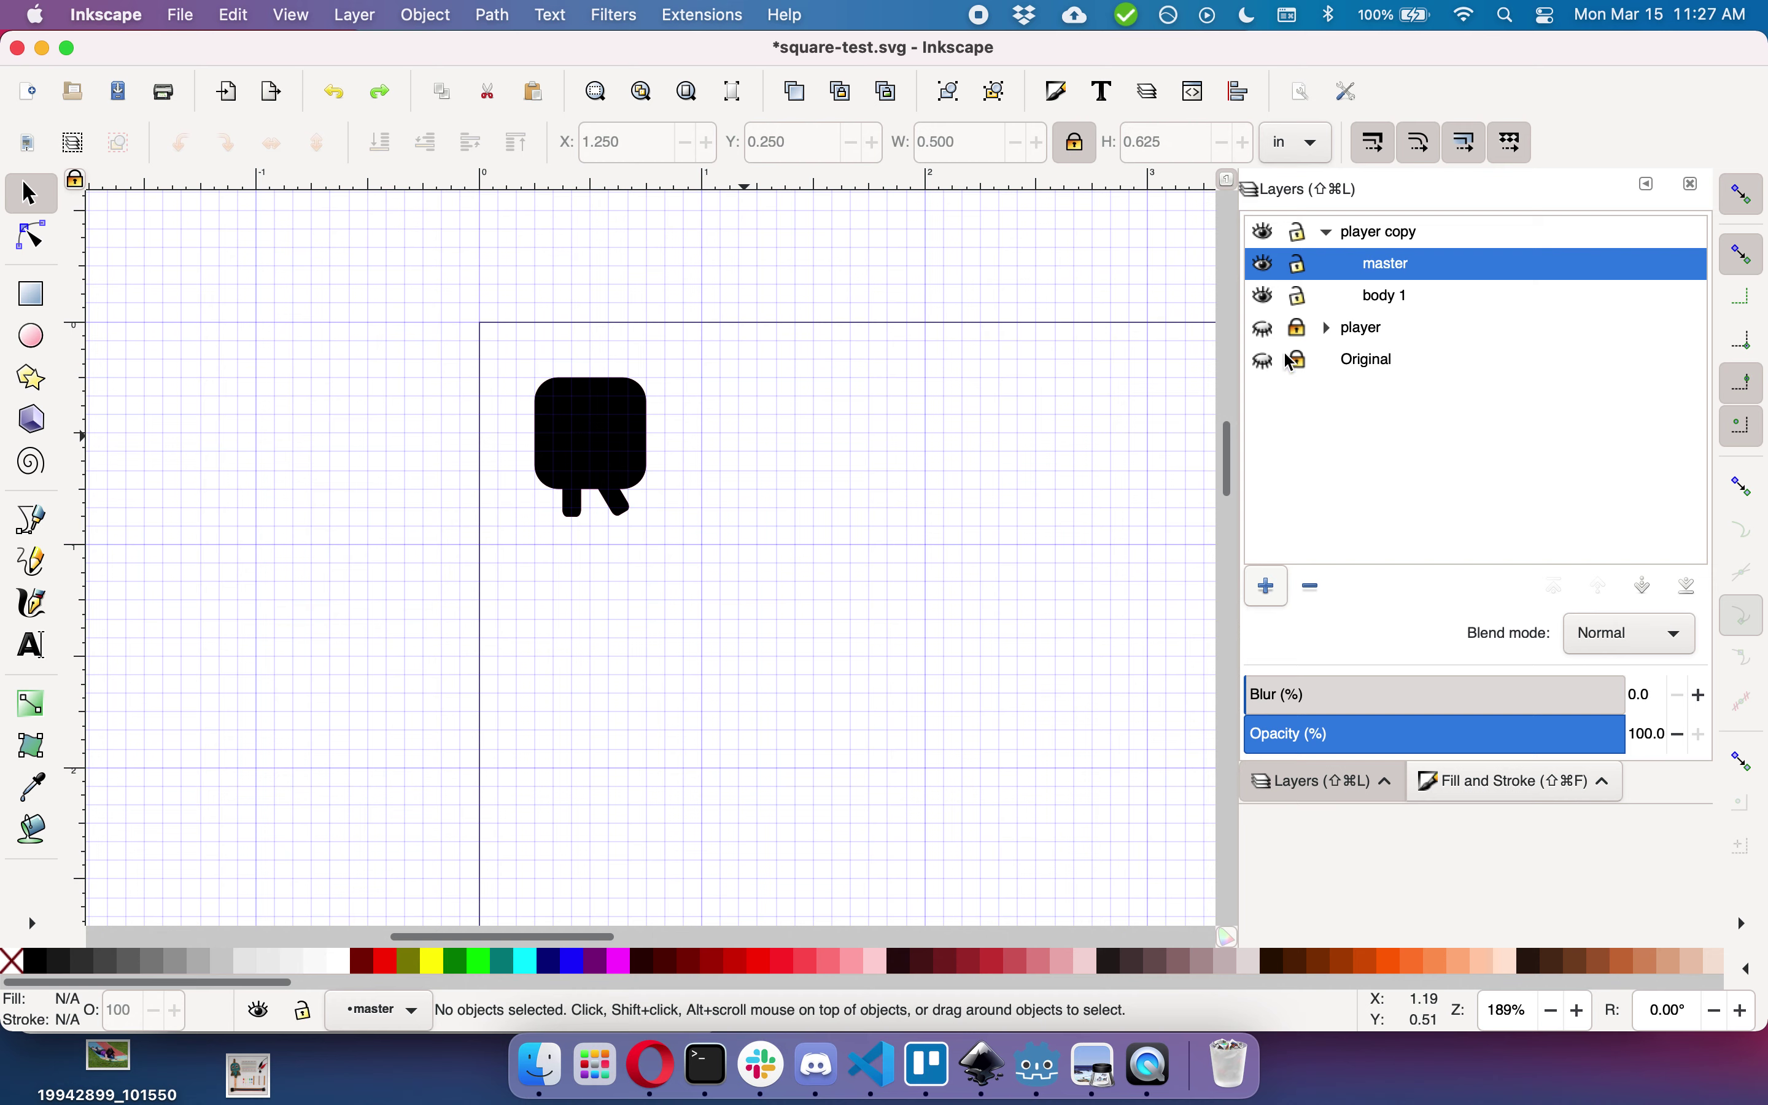
Step: Hide and lock the body 1 layer, leaving the master layer's name unchanged
double_click(1398, 265)
key("Return")
left_click(1292, 307)
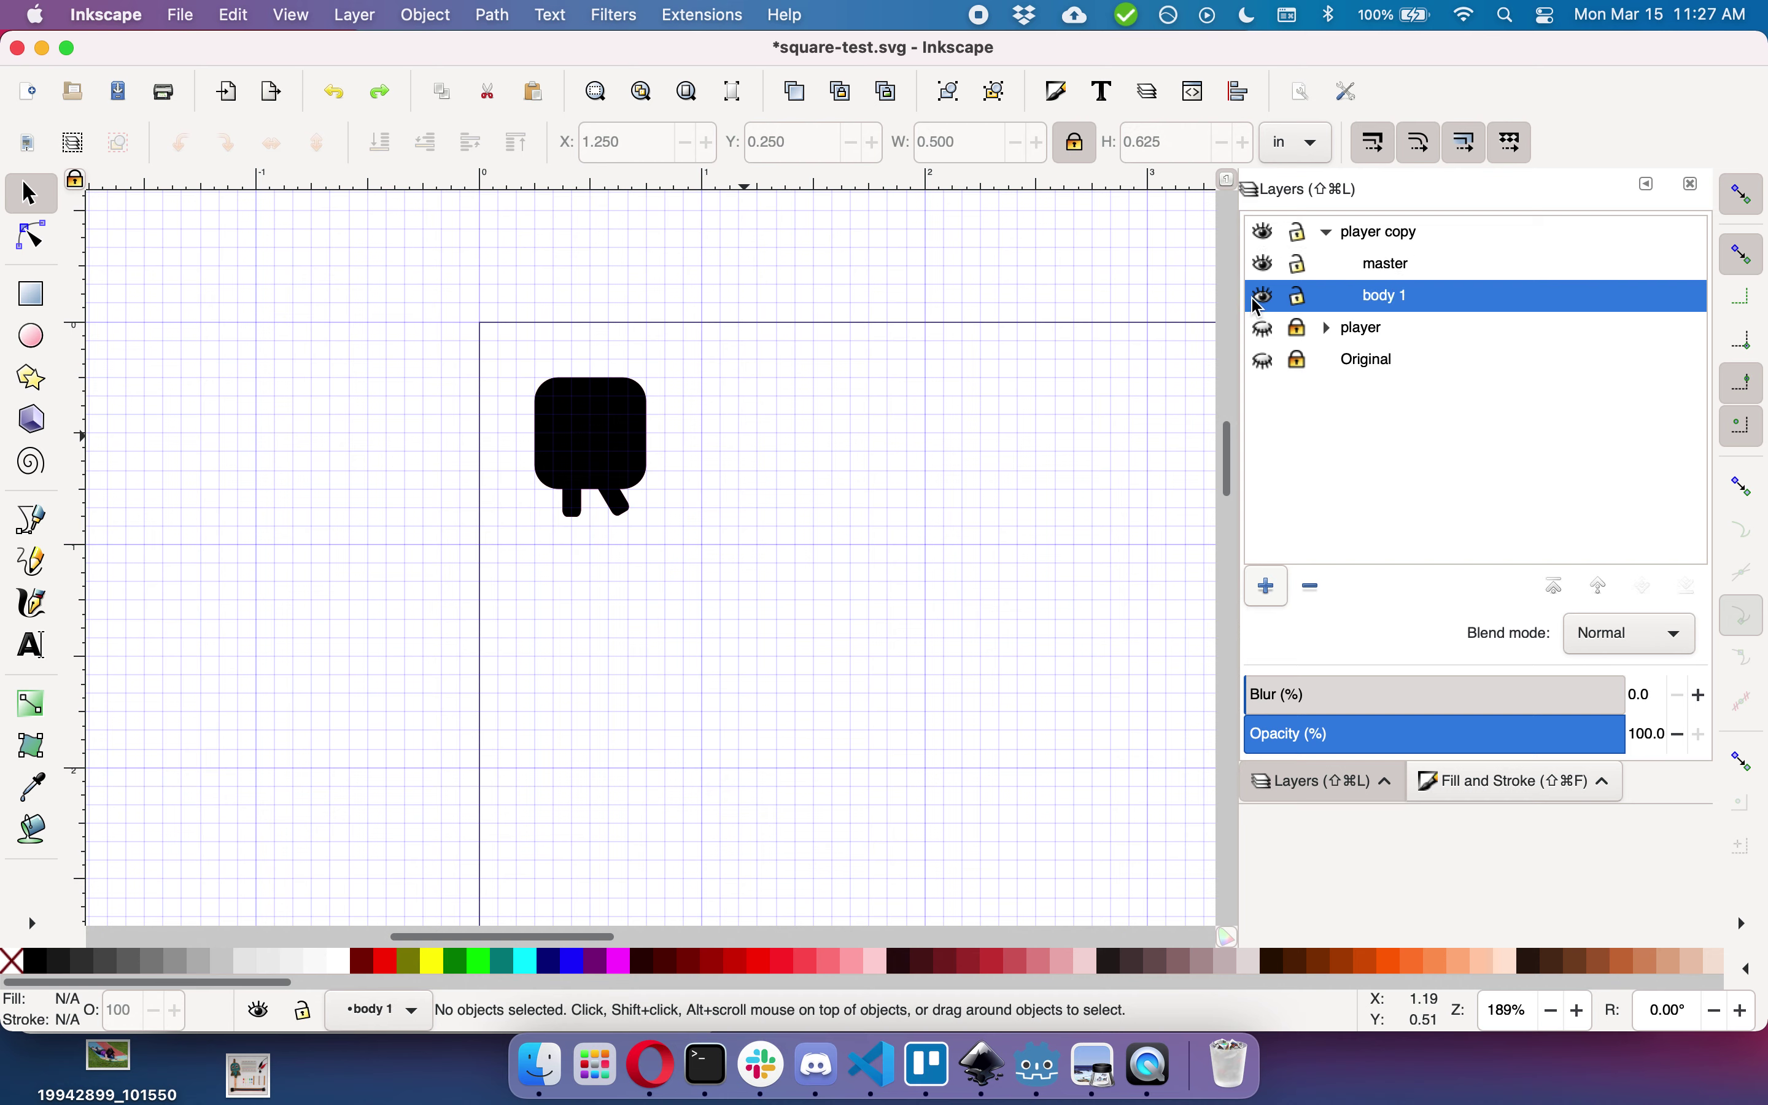
left_click(1265, 298)
left_click(1304, 304)
Step: Add a new 'shadow' layer in player copy and lower it below body 1
left_click(1268, 587)
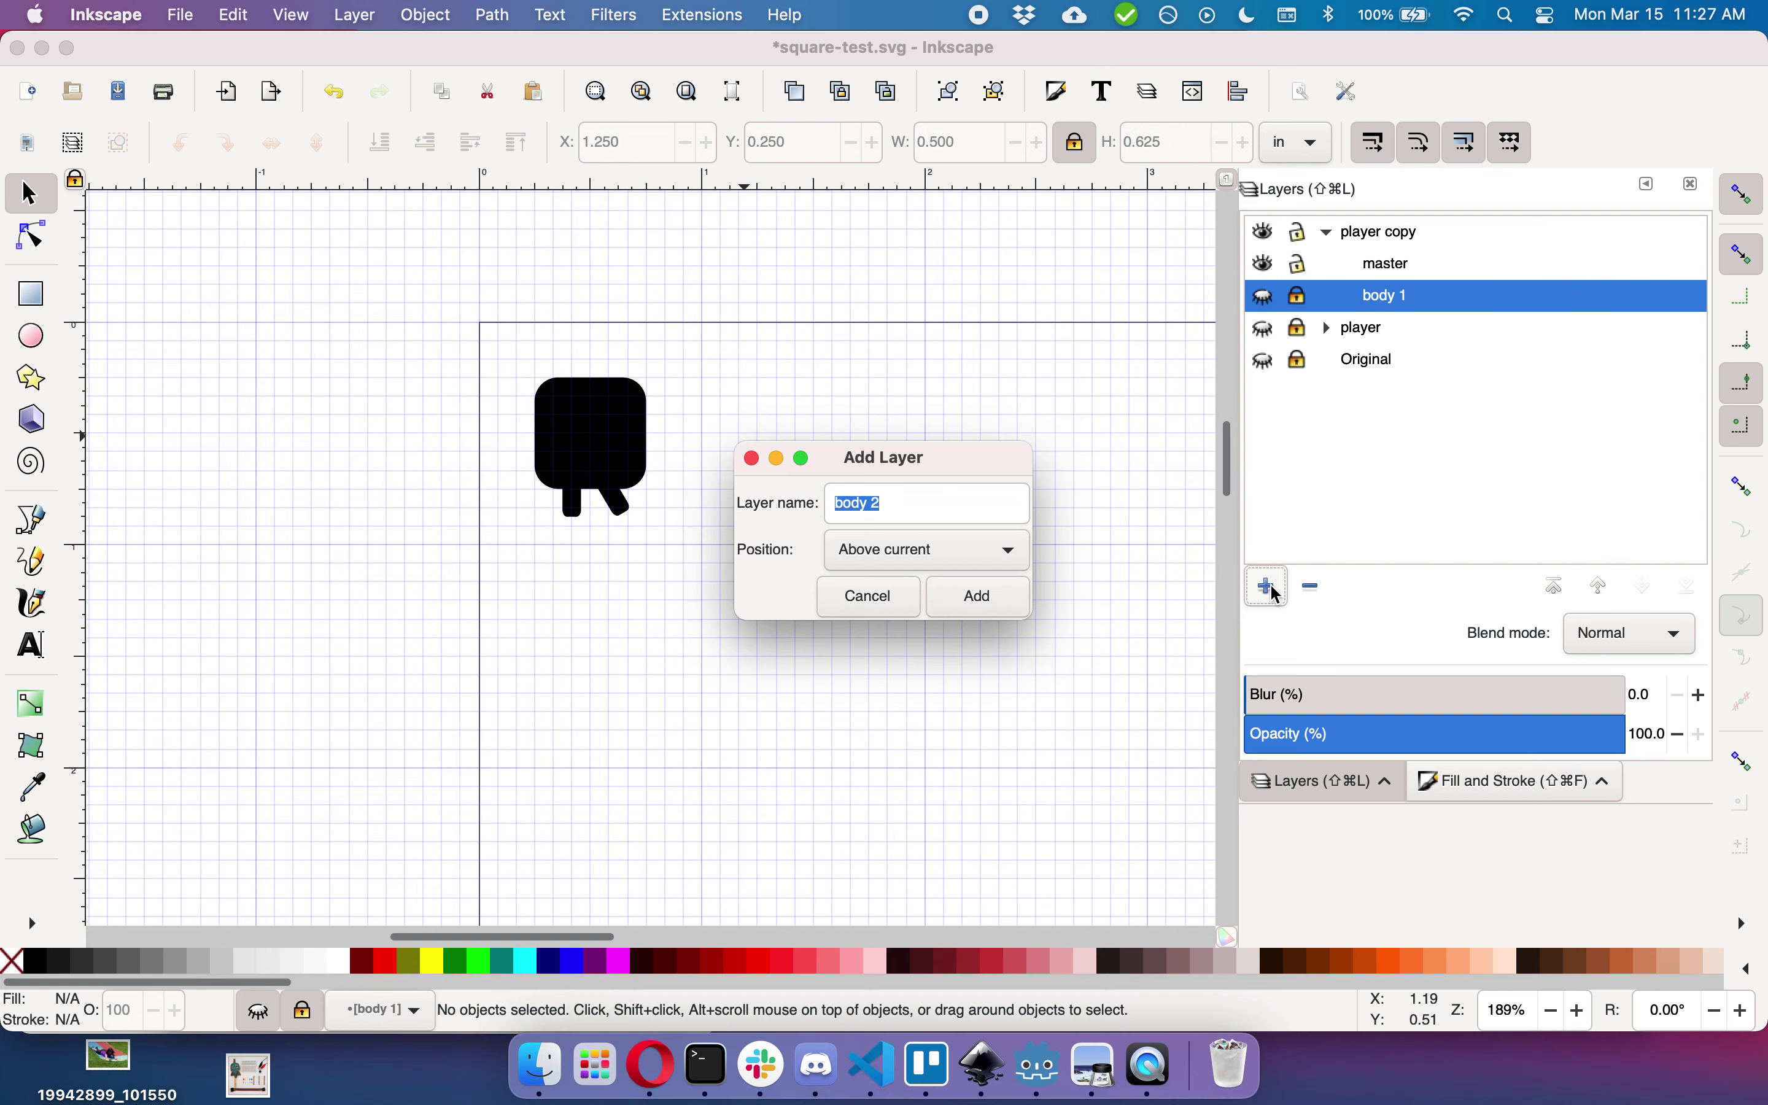
type("shadow")
key("Return")
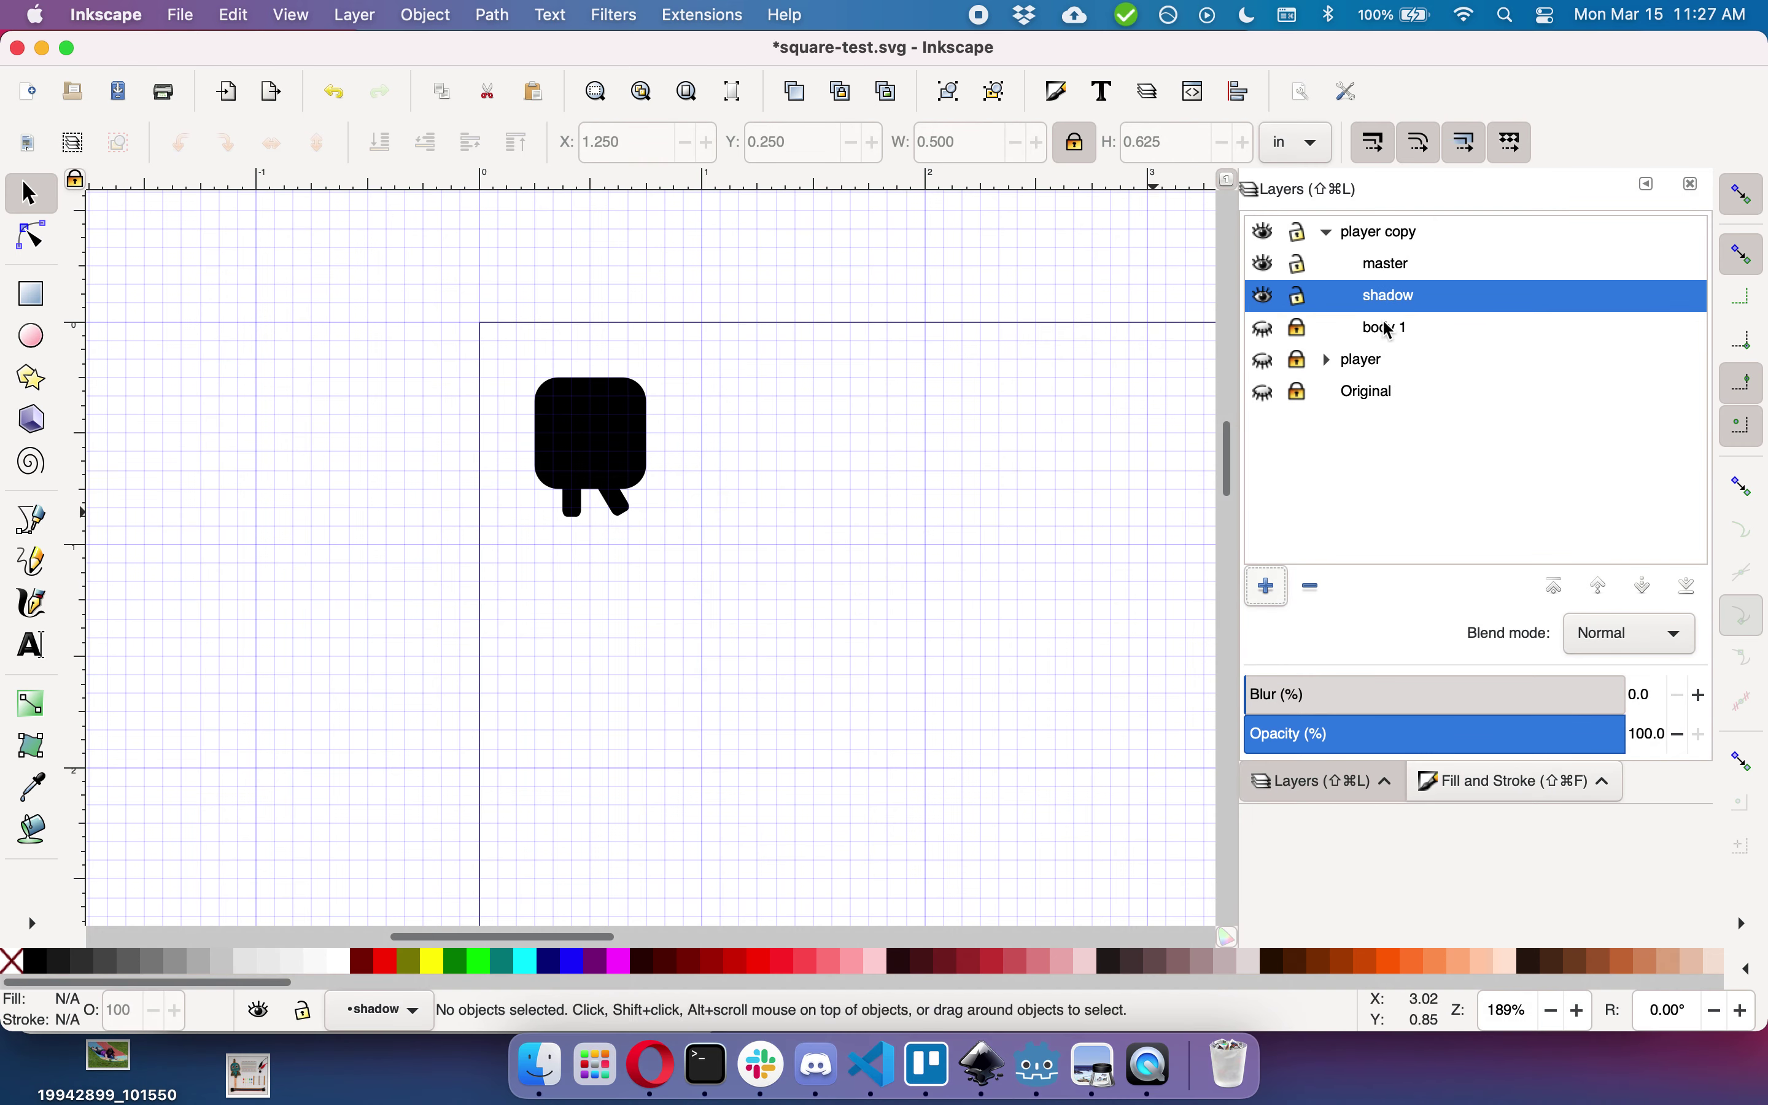
double_click(1401, 300)
key("Return")
left_click(1642, 589)
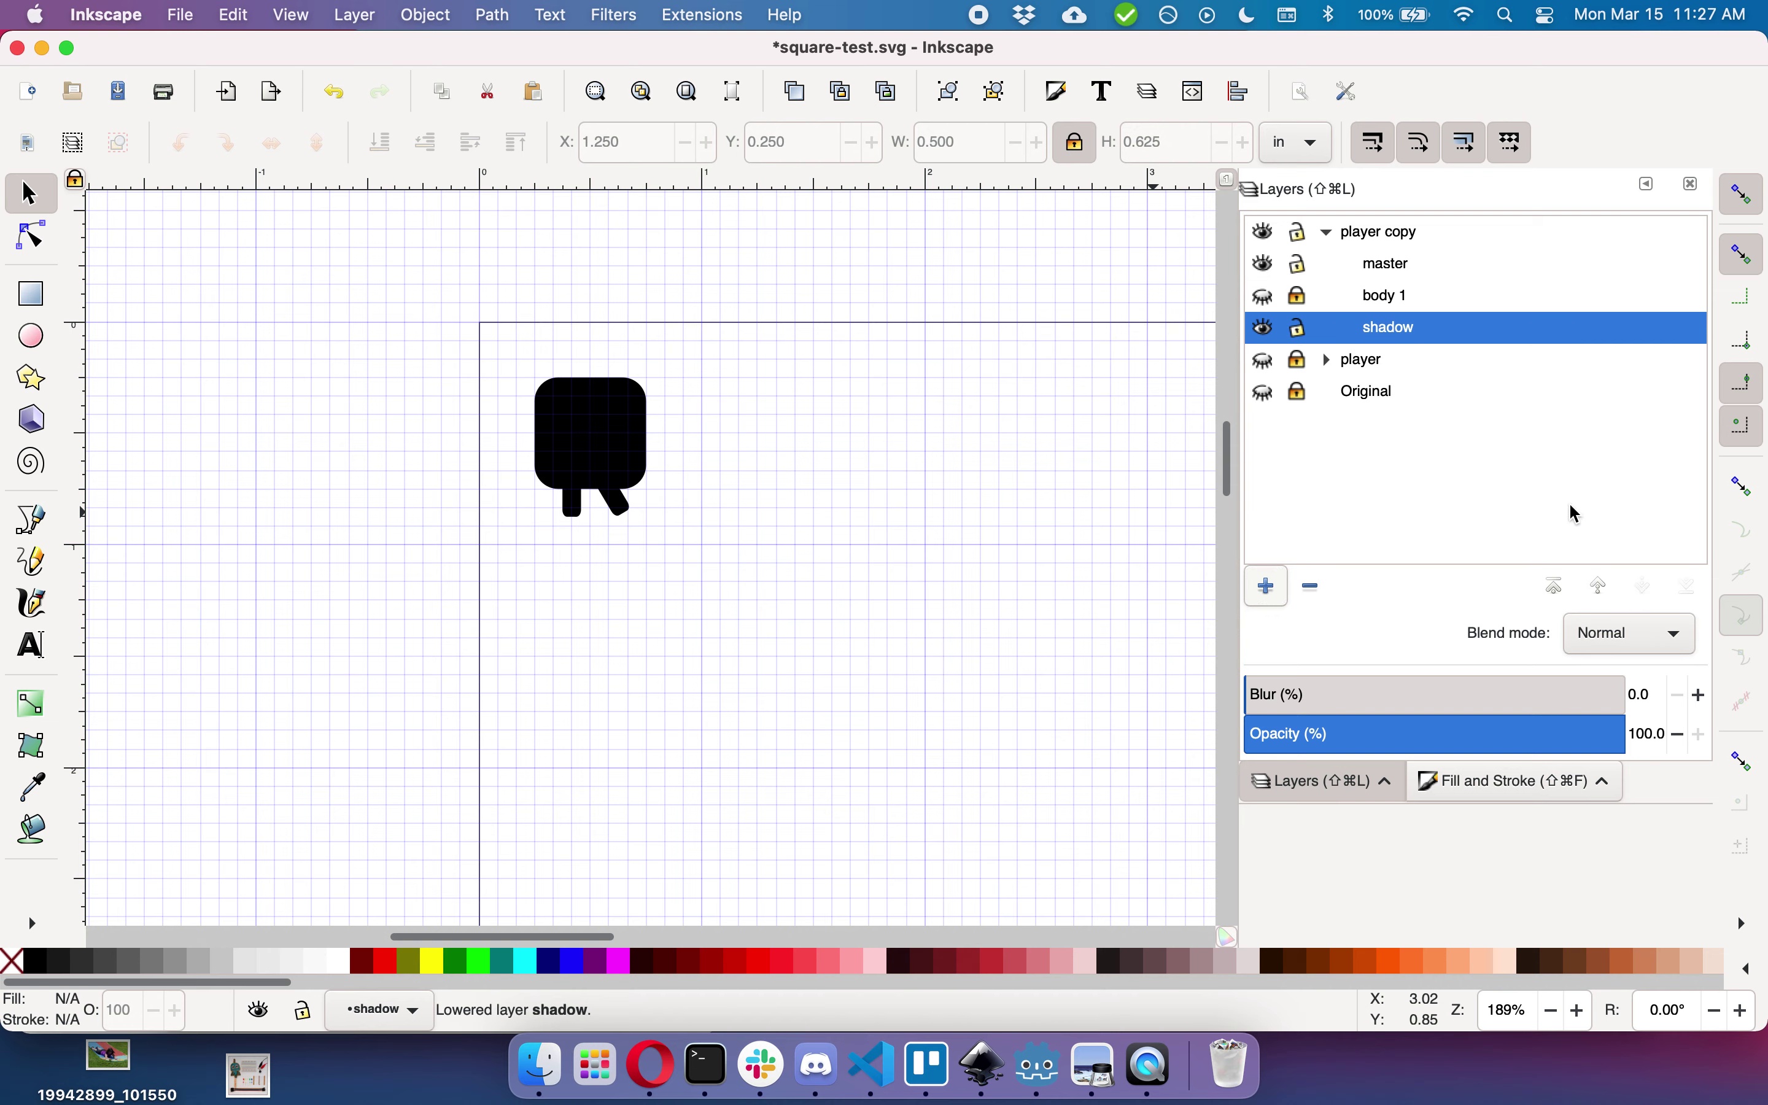
Step: Select the master layer's three rectangles and make linked clones with Alt+D
left_click(1374, 265)
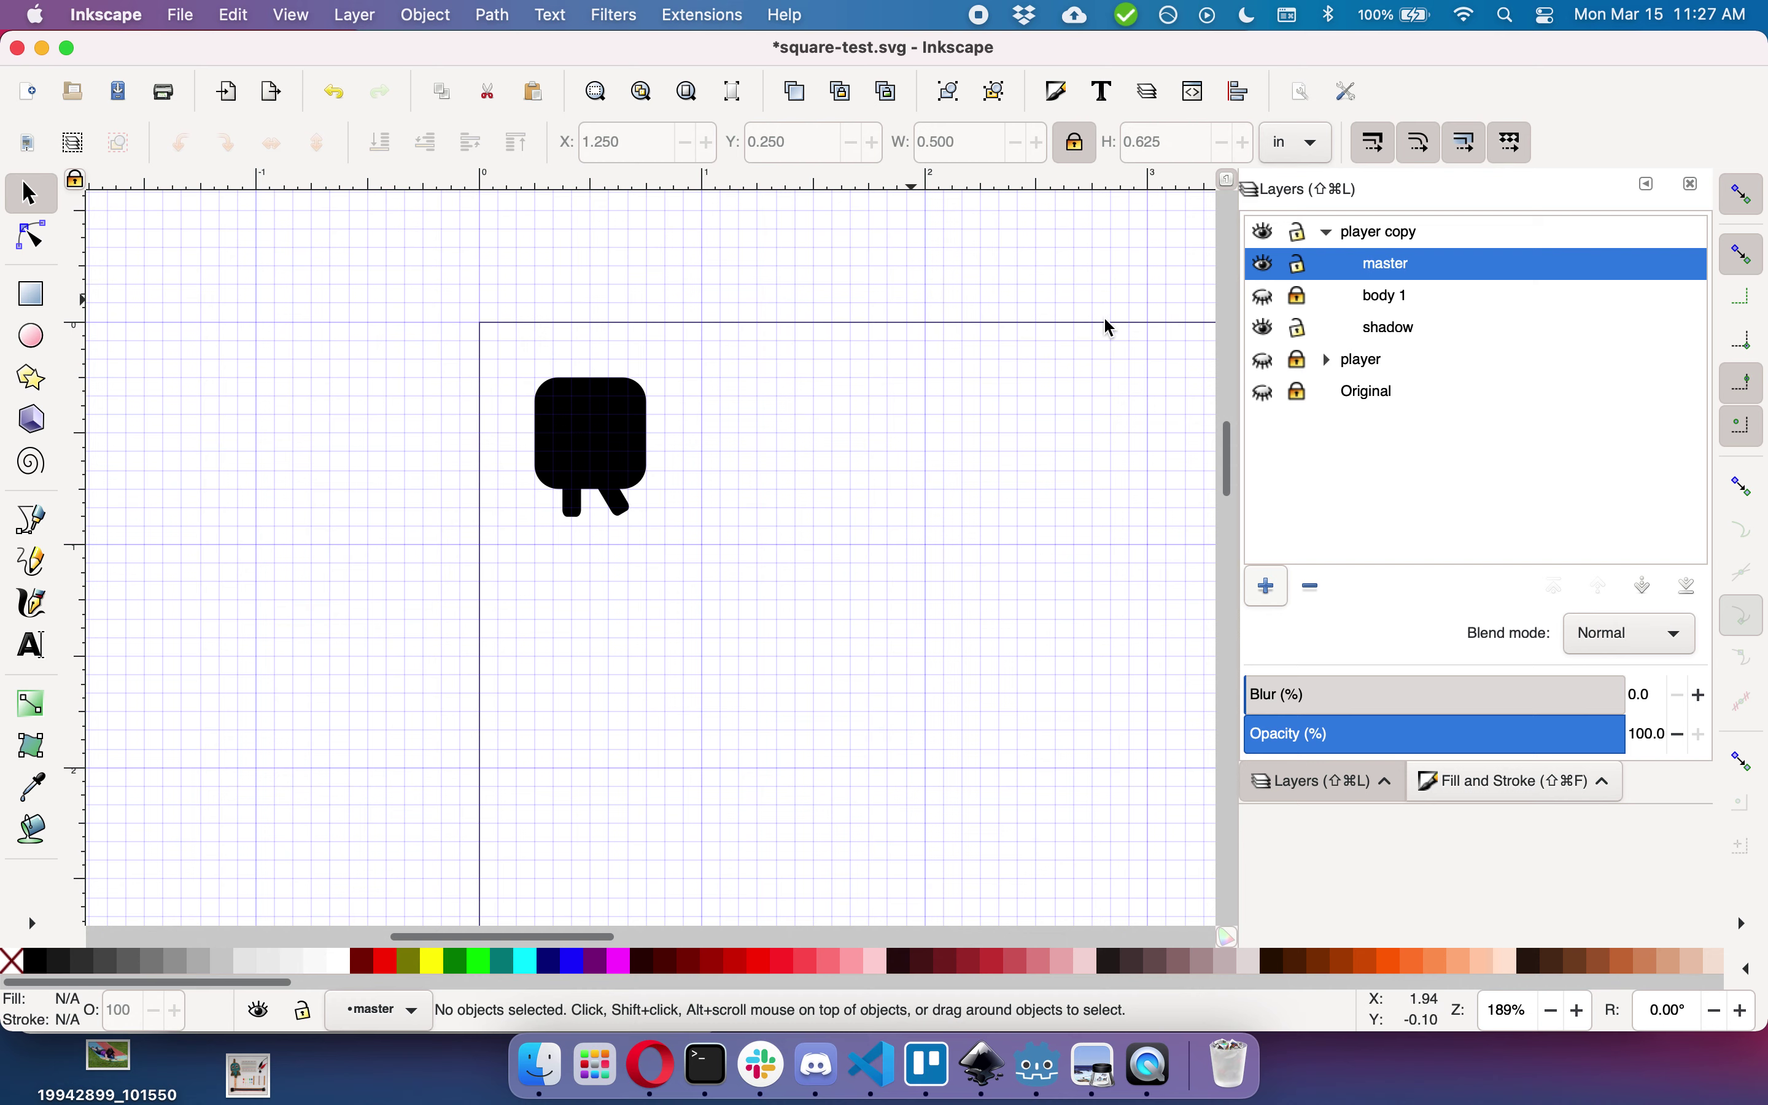
left_click_drag(479, 330, 792, 630)
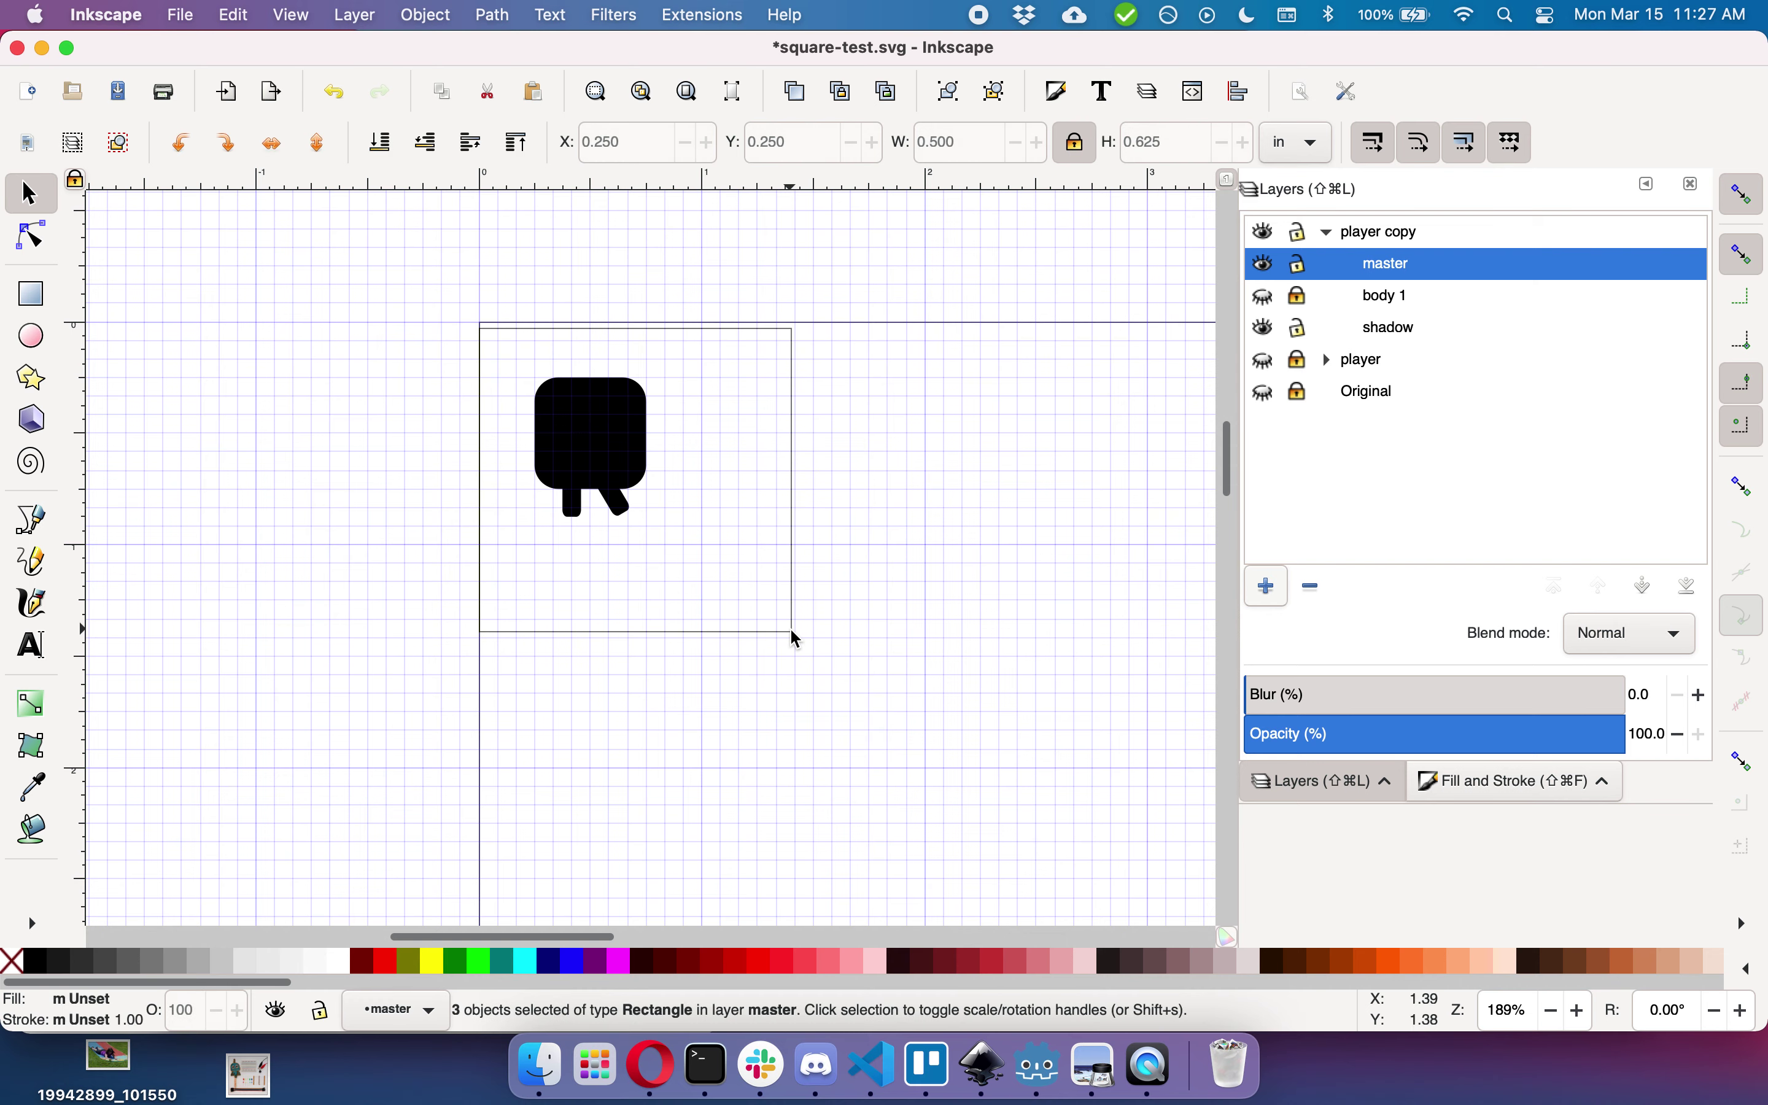
key("alt")
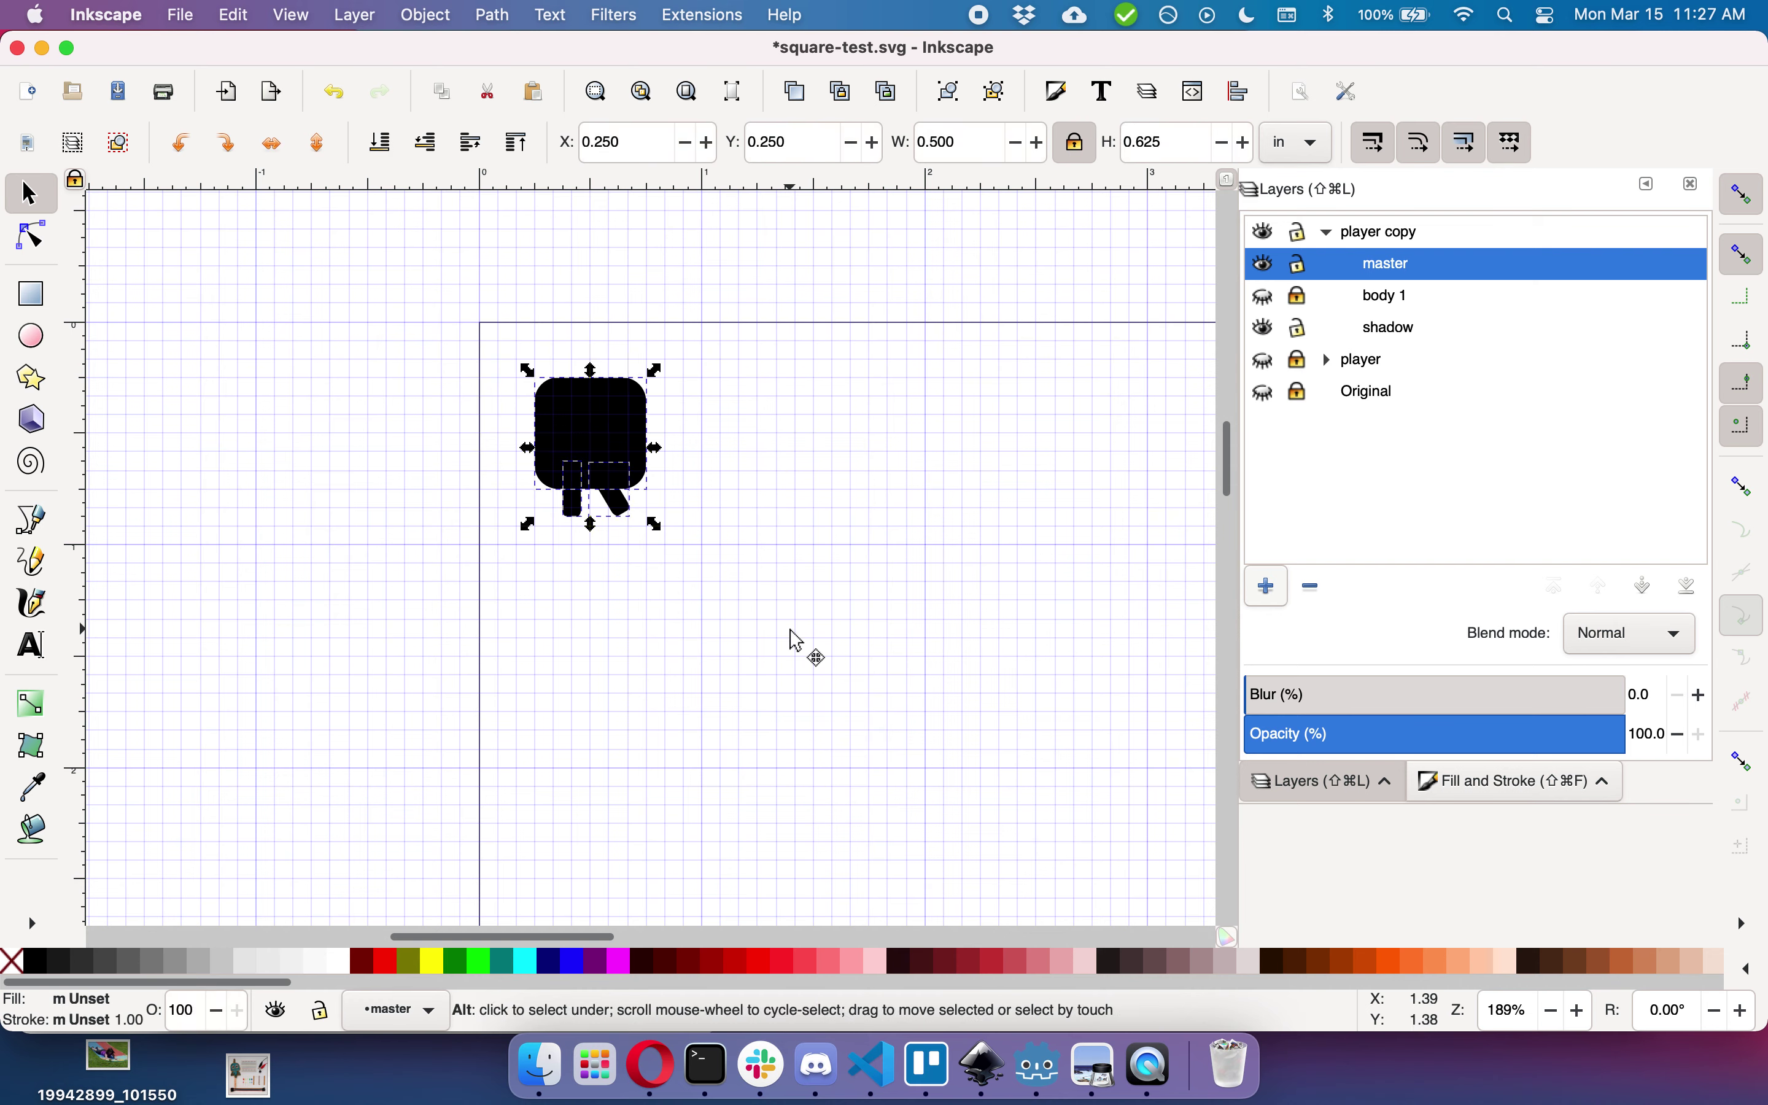
Step: Move the three selected clones into the shadow layer
right_click(593, 437)
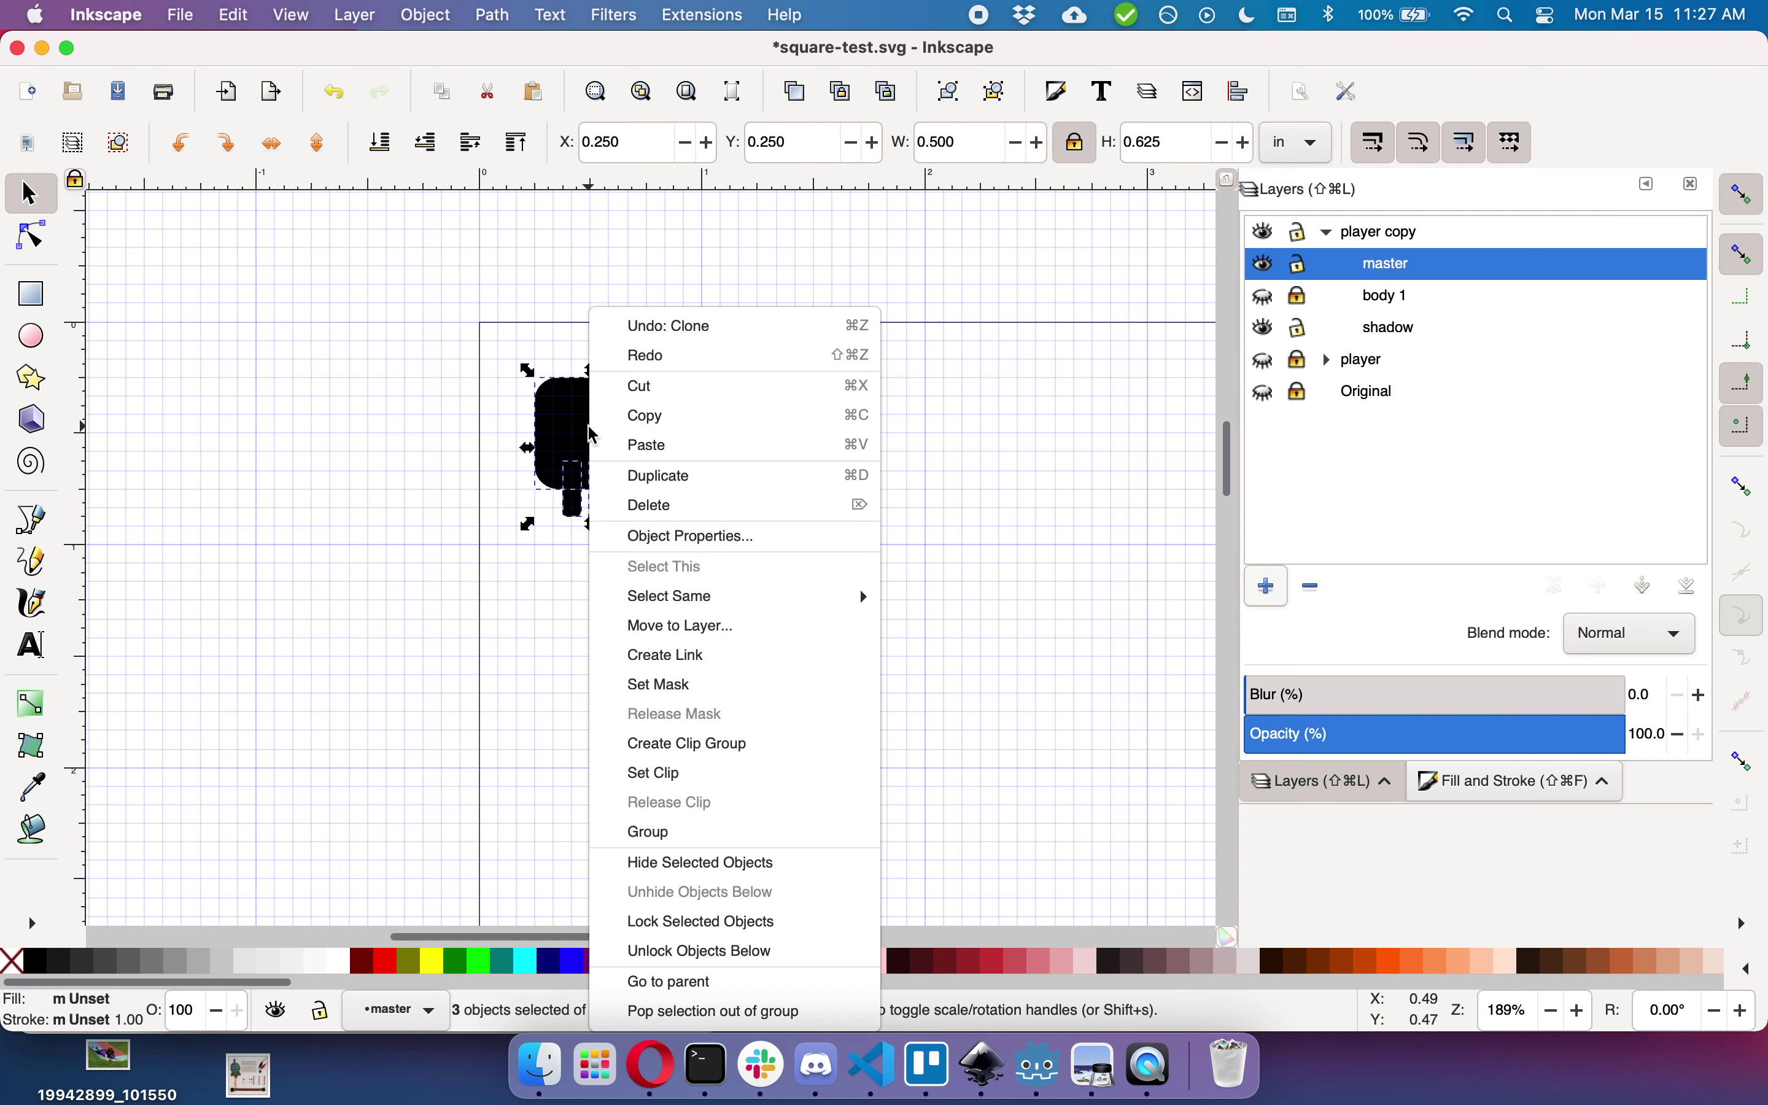
left_click(723, 630)
left_click(899, 529)
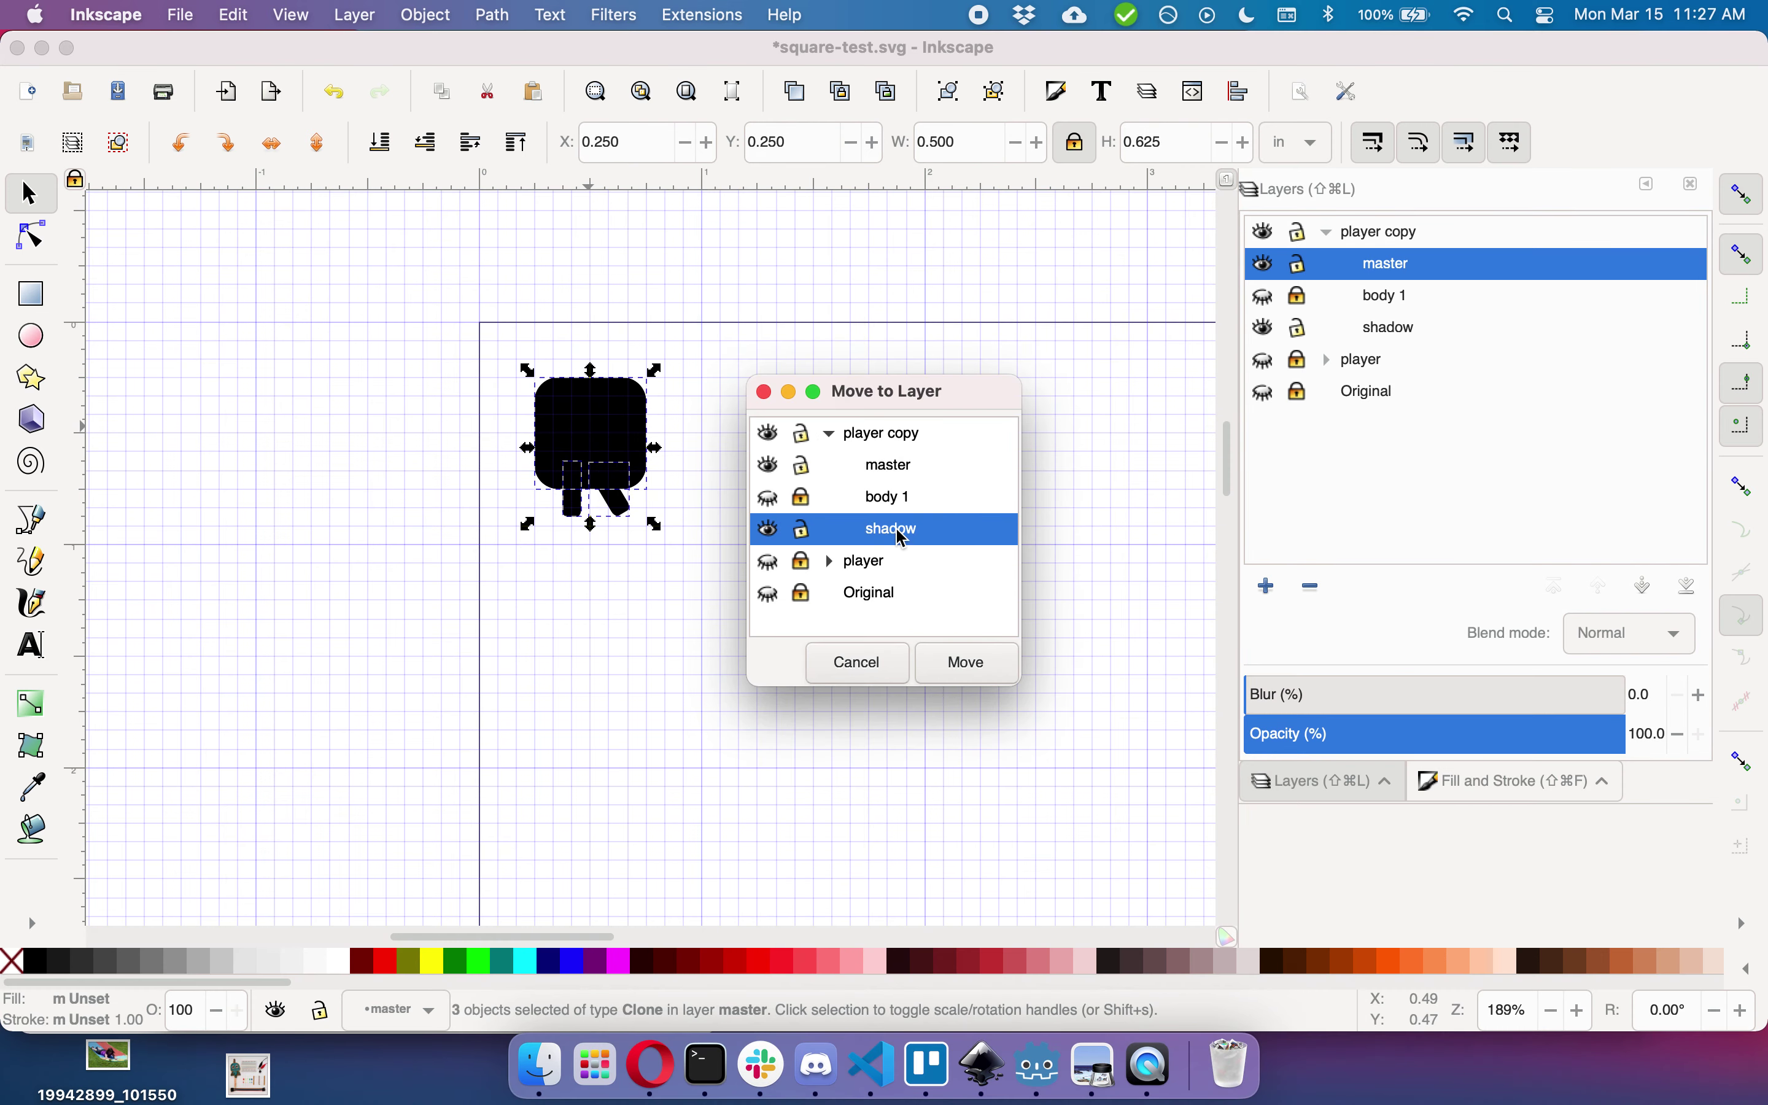
left_click(968, 665)
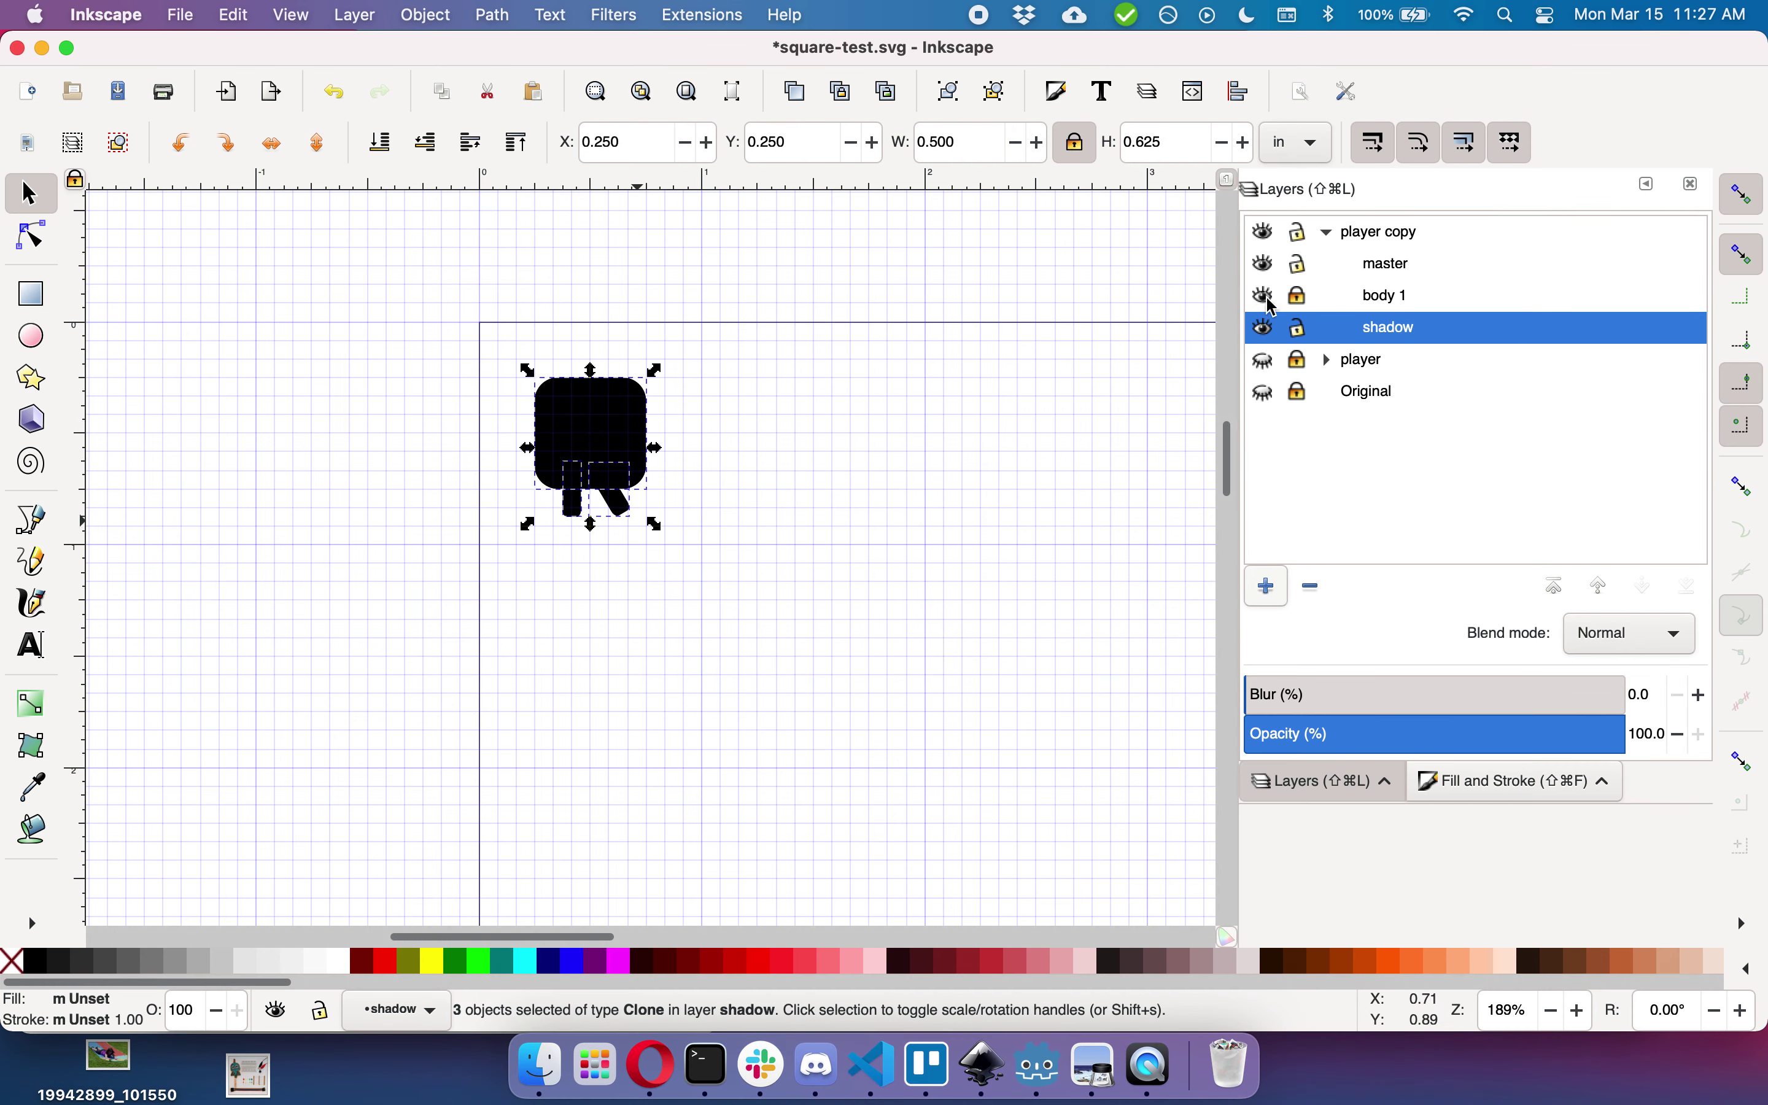
Step: Hide the master layer and briefly toggle body 1 to check the red clones
left_click(1266, 265)
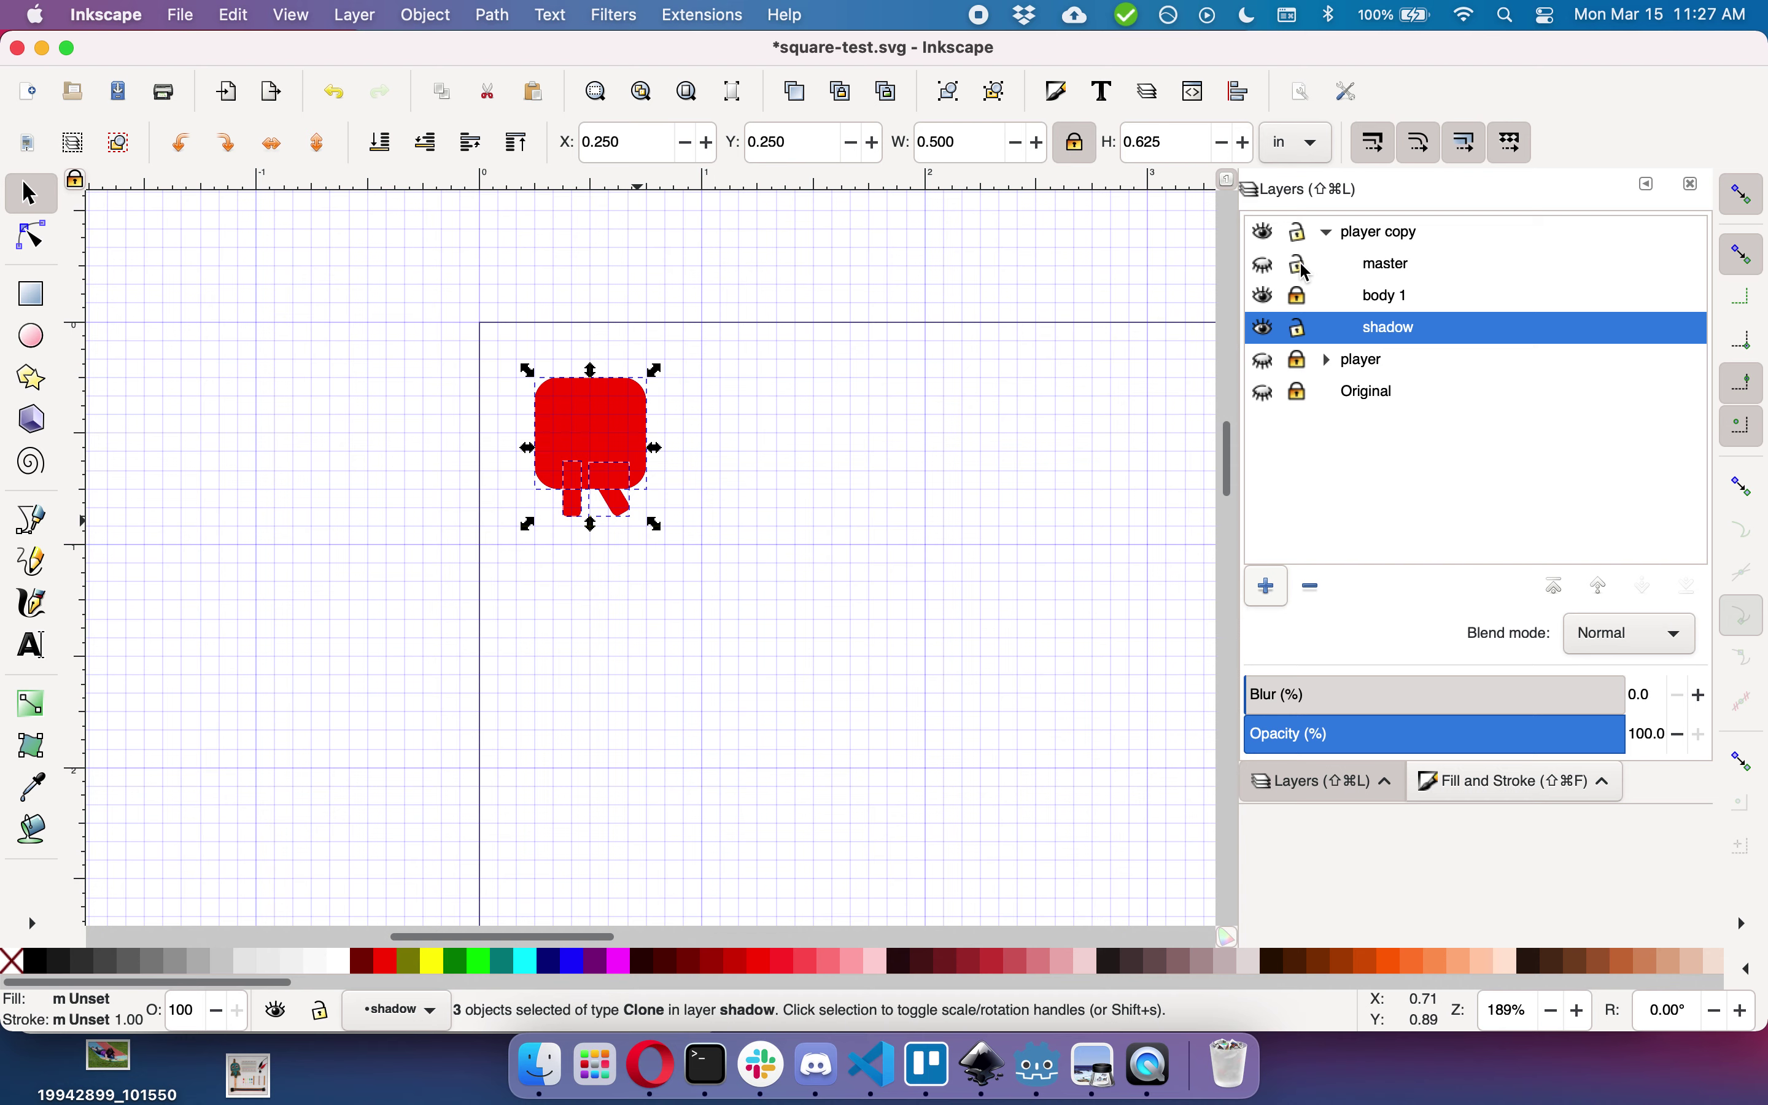
left_click(1270, 299)
left_click(1270, 298)
Step: Blur the shadow layer to about 47%, lower it to 18.0%, then deselect
left_click(1428, 694)
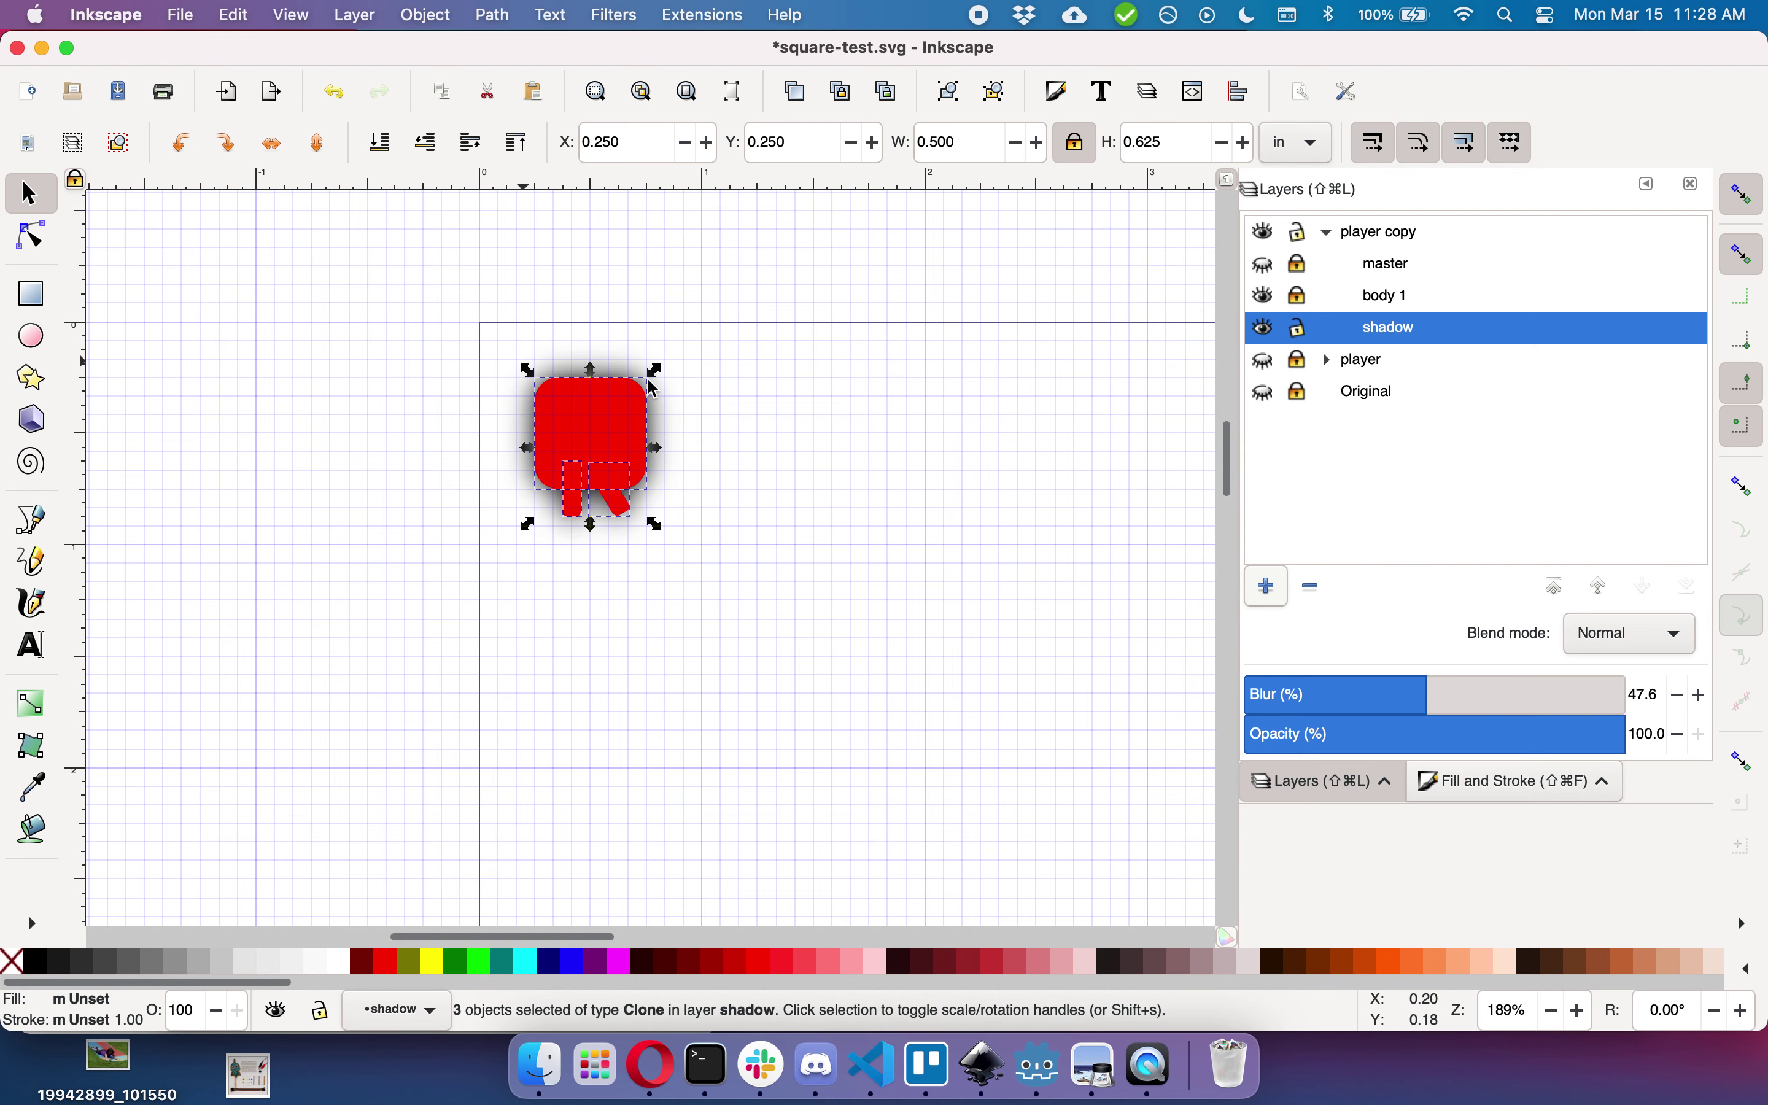
left_click(1315, 700)
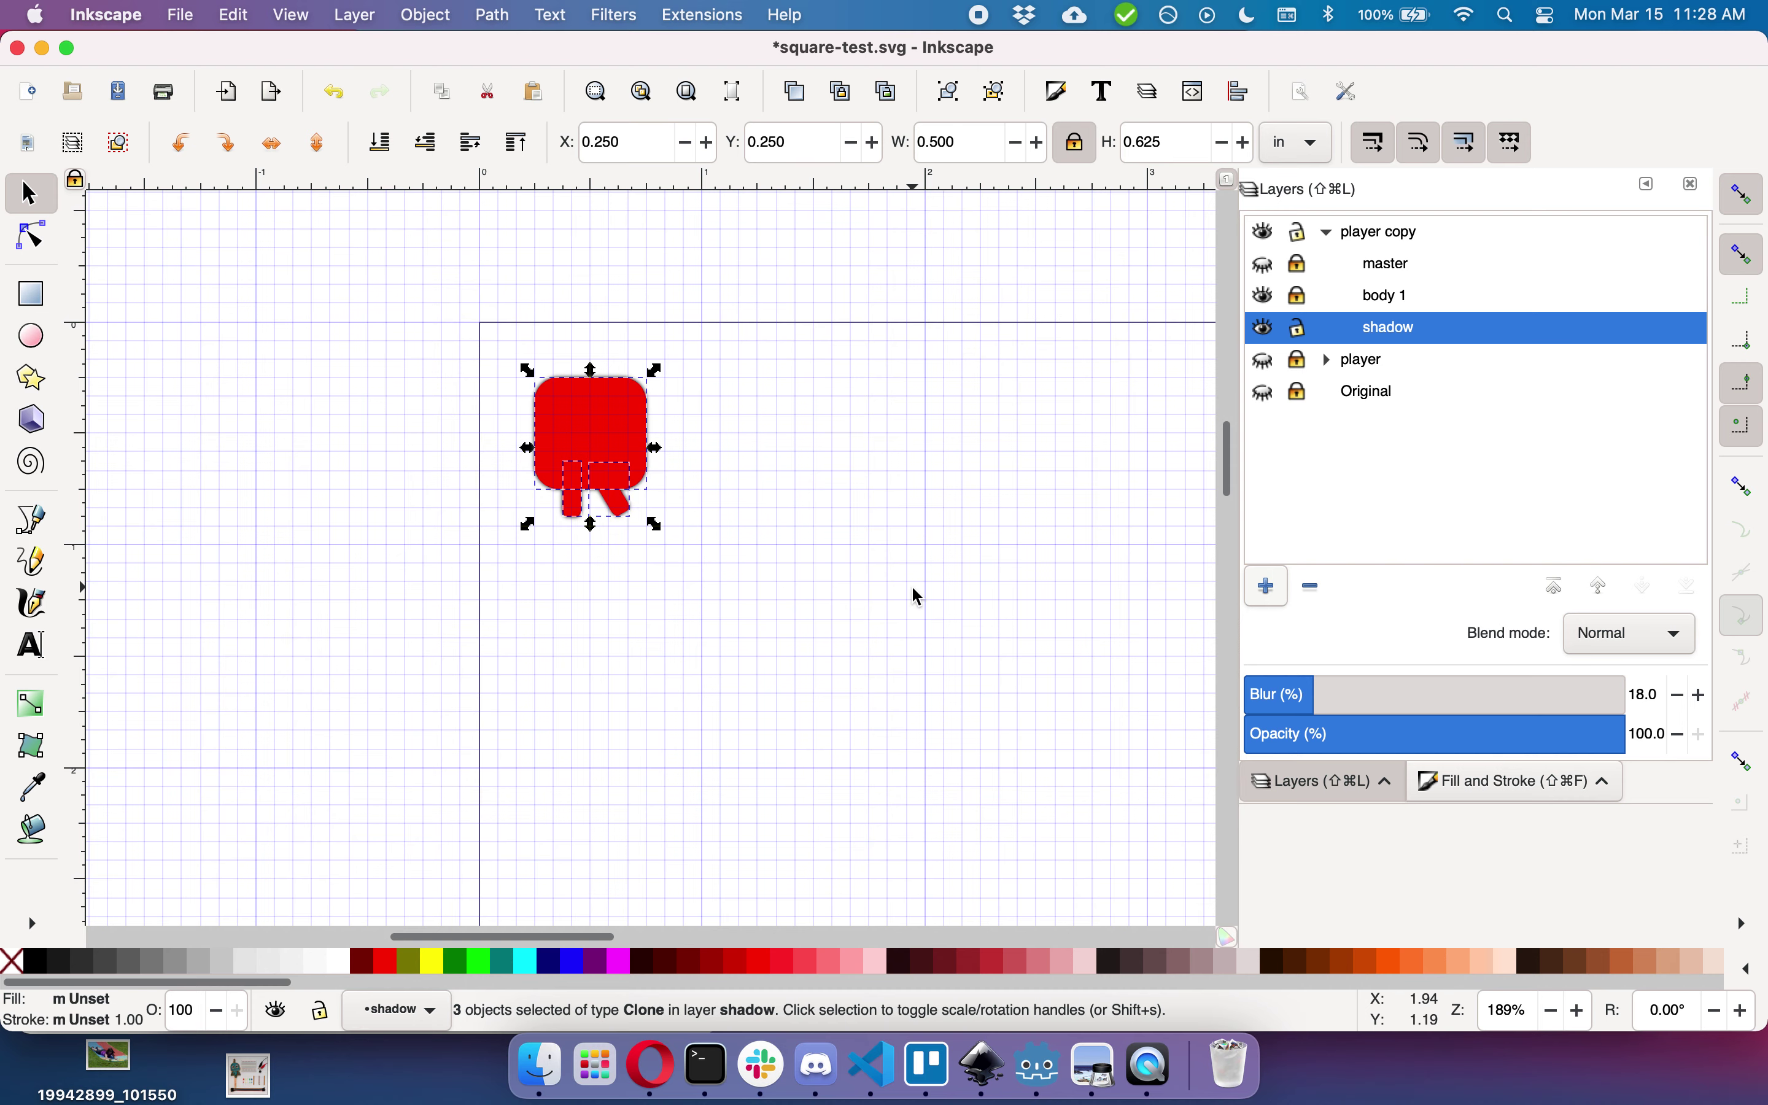
left_click(800, 507)
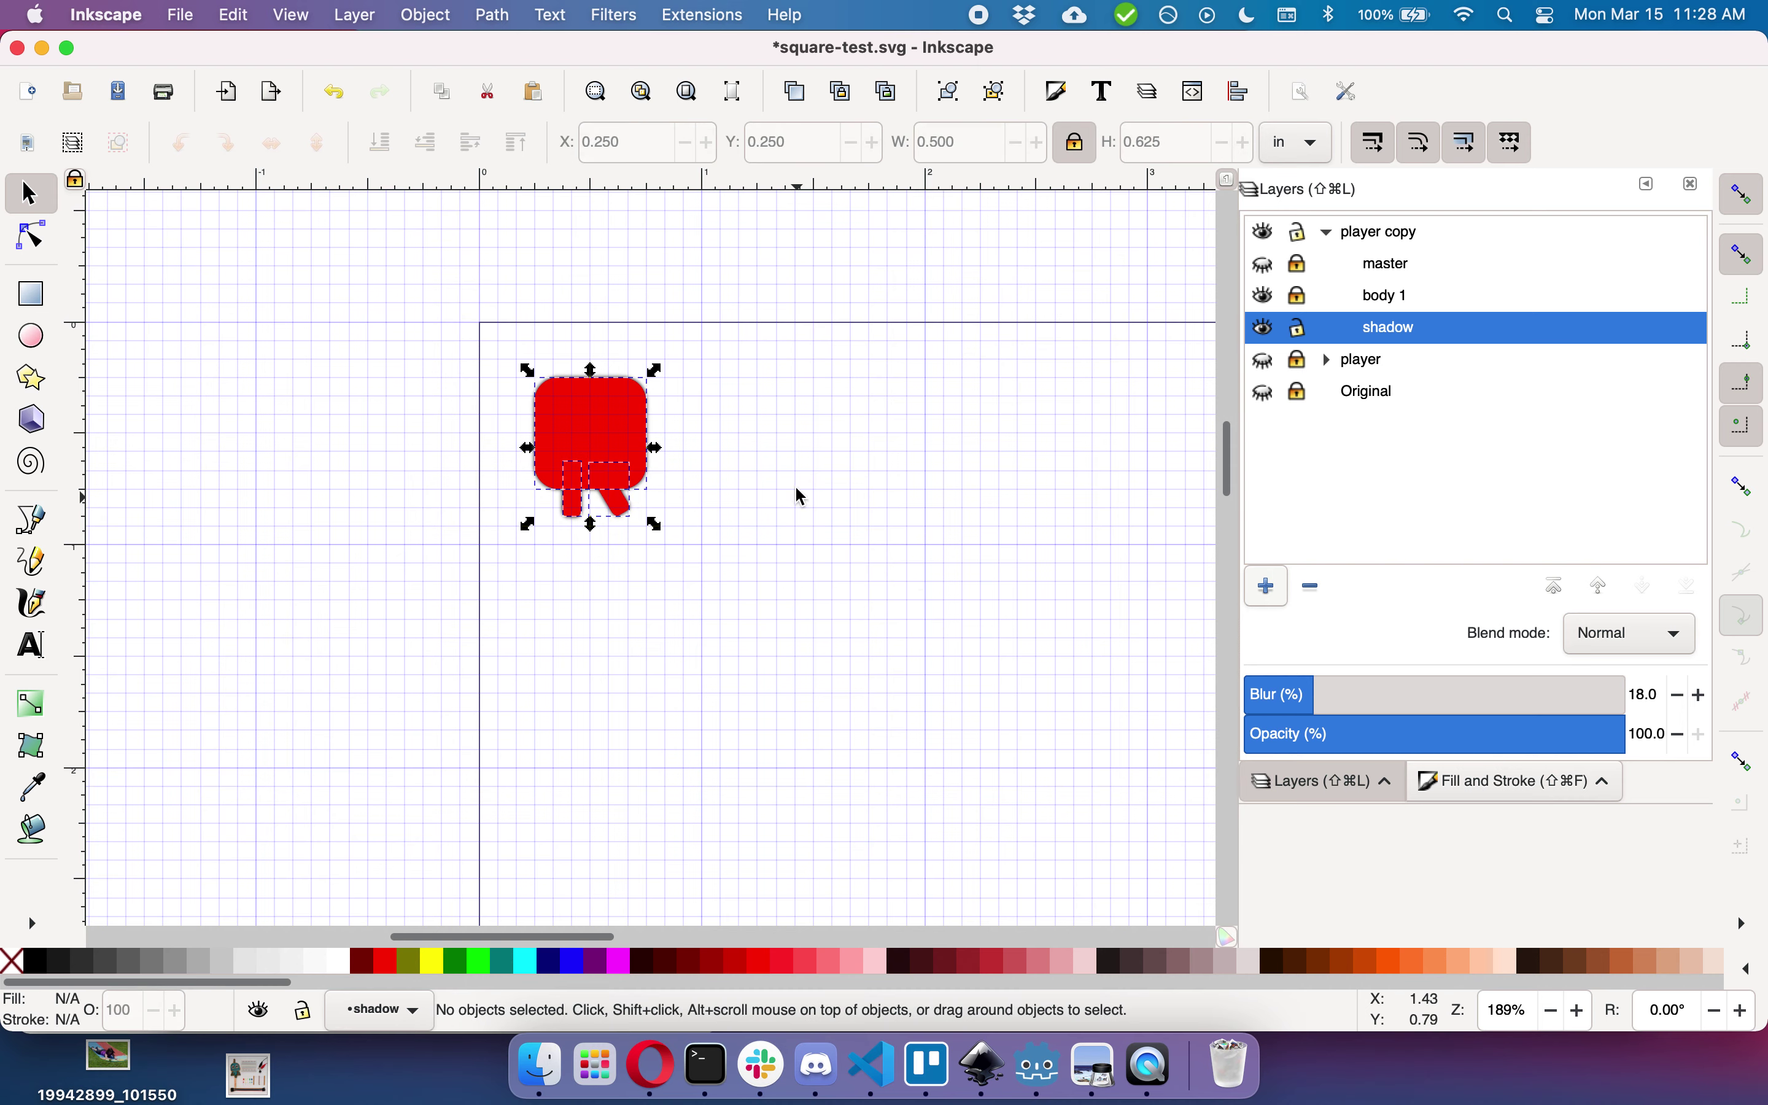
scroll(791, 479, "up", 3)
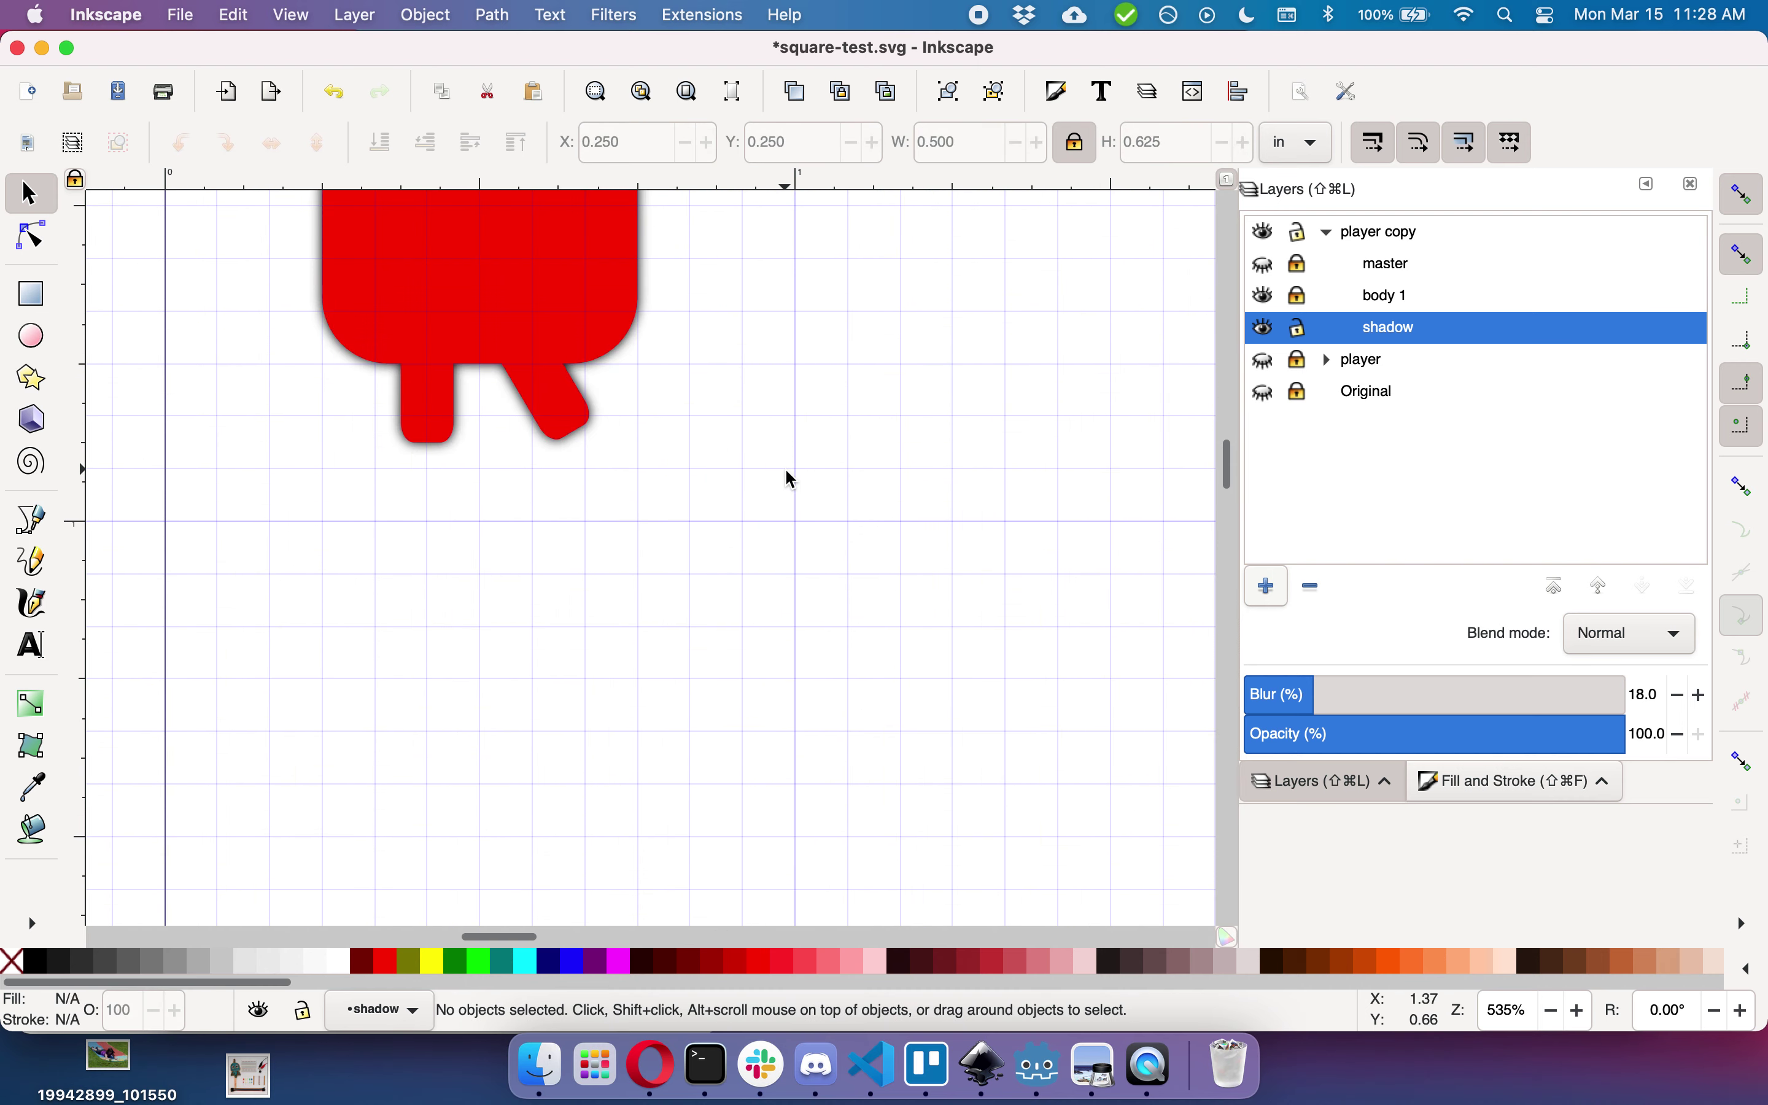